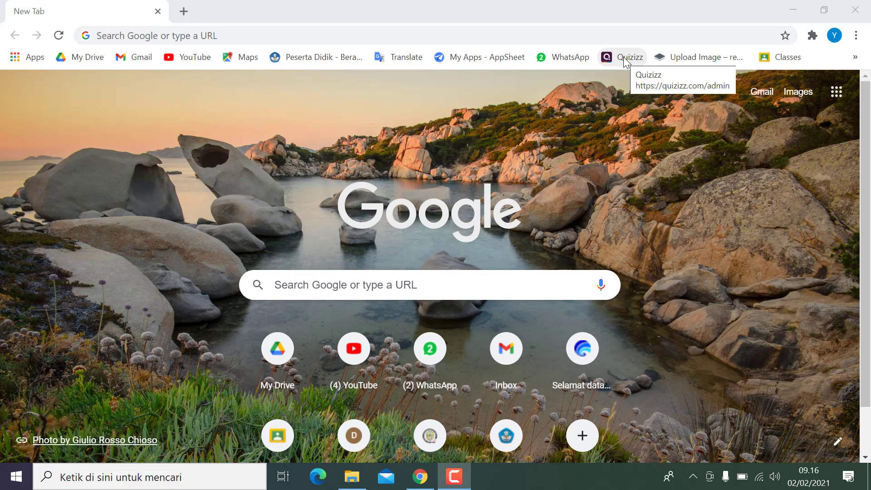
# - Open the Quizizz website and log in with Google, choosing the Gmail account
pyautogui.click(449, 36)
pyautogui.click(817, 153)
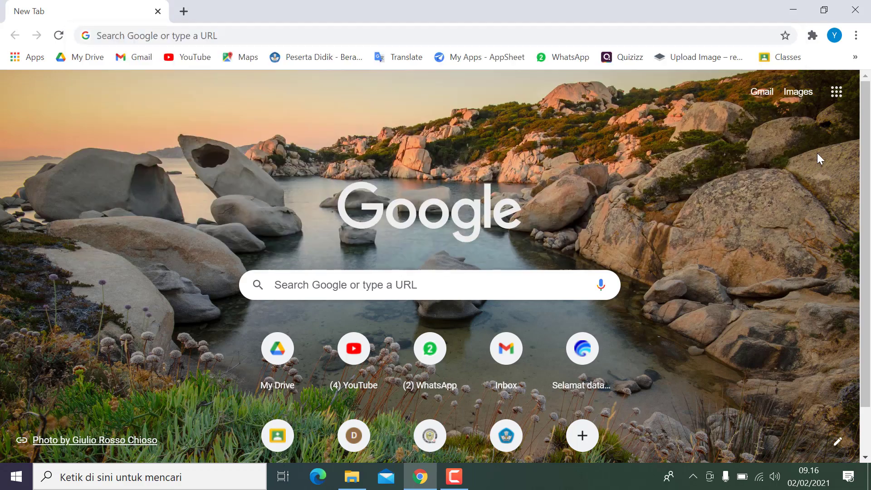
pyautogui.click(628, 58)
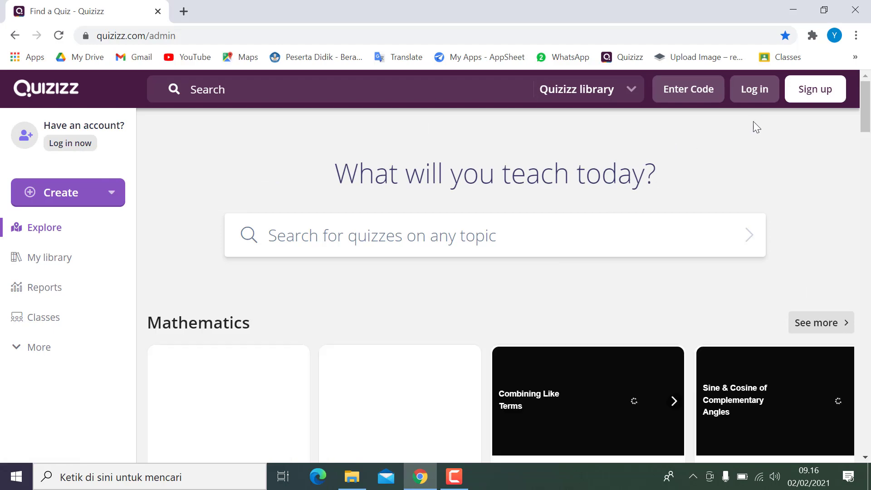
pyautogui.click(757, 94)
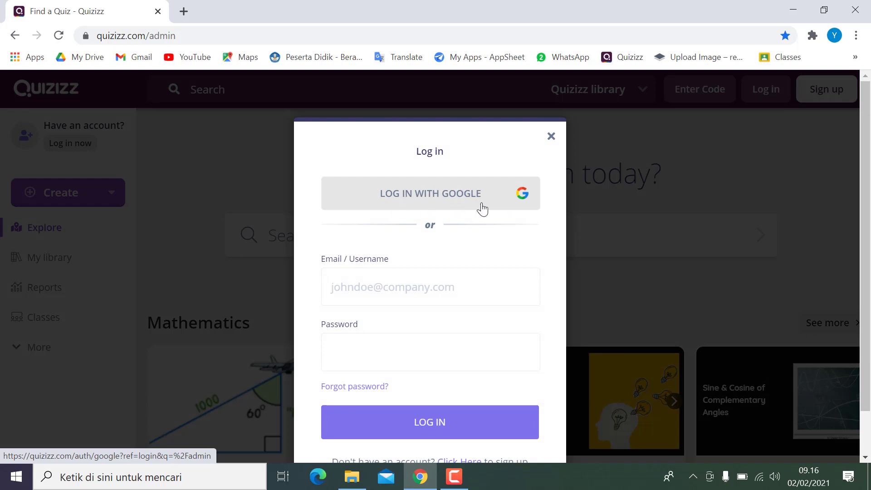
pyautogui.click(449, 209)
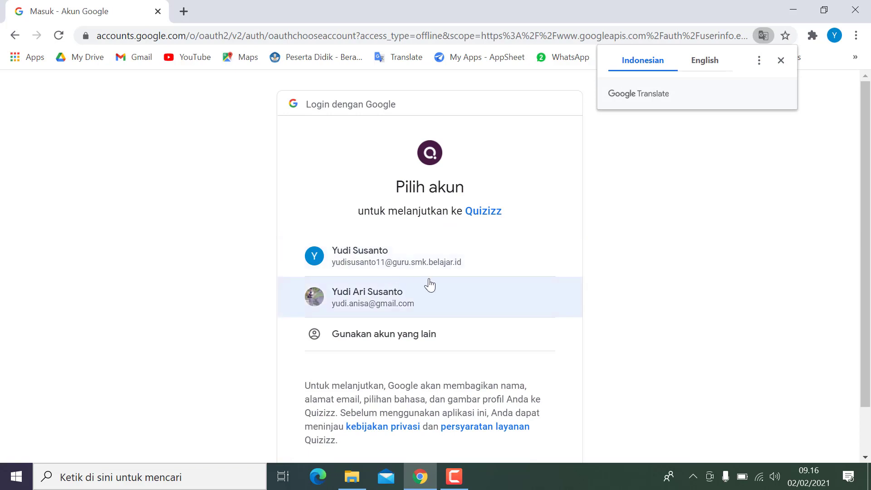
pyautogui.click(339, 302)
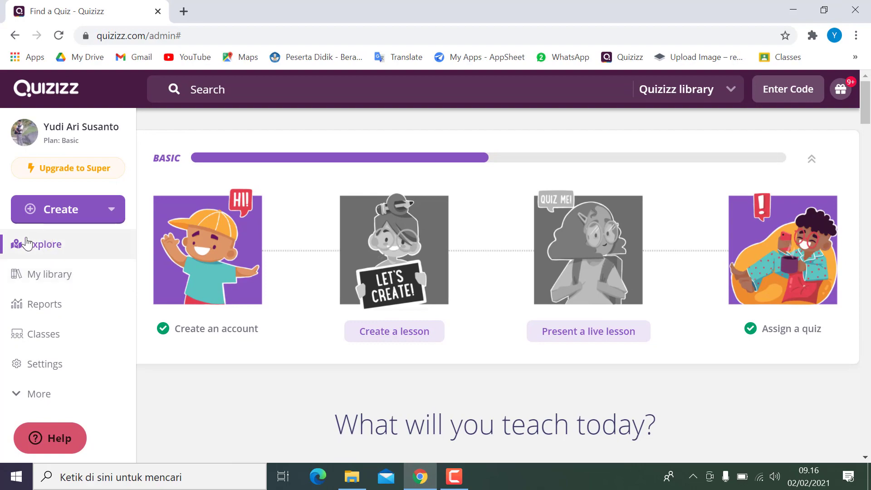
# - Look over the recommended quizzes, and review the list of quizzes in My library
pyautogui.scroll(-15, 312, 215)
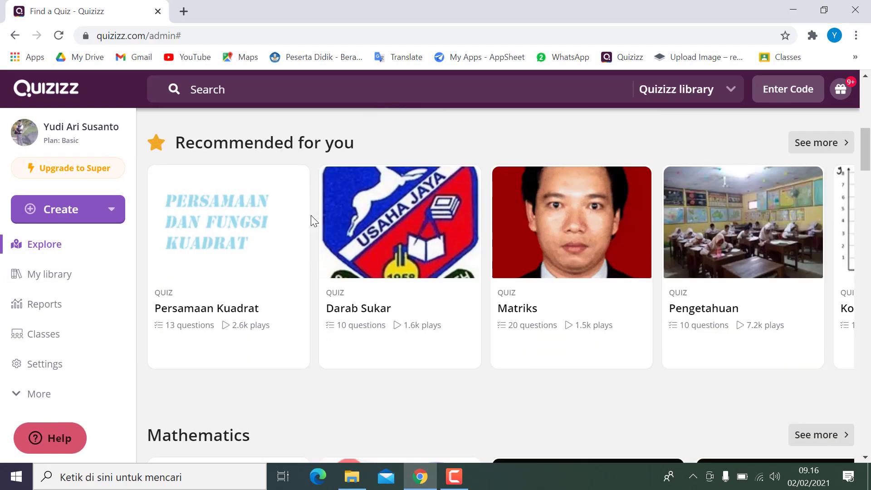
pyautogui.scroll(15, 311, 215)
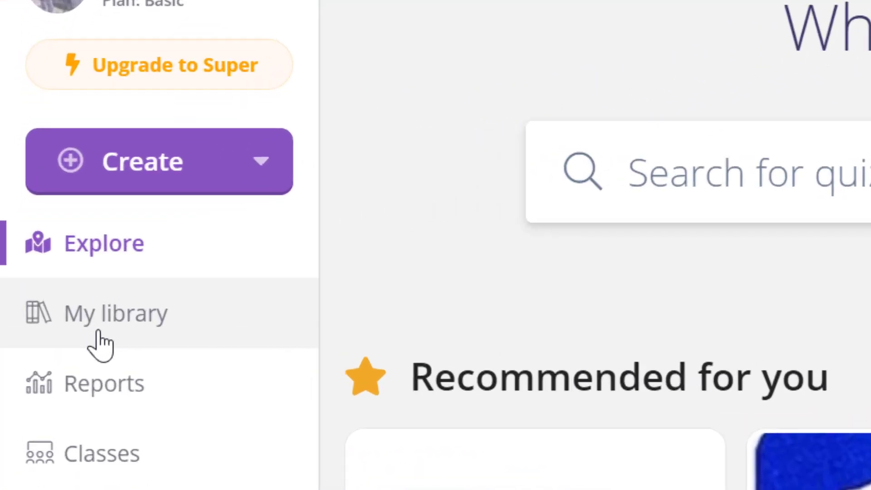
pyautogui.click(120, 278)
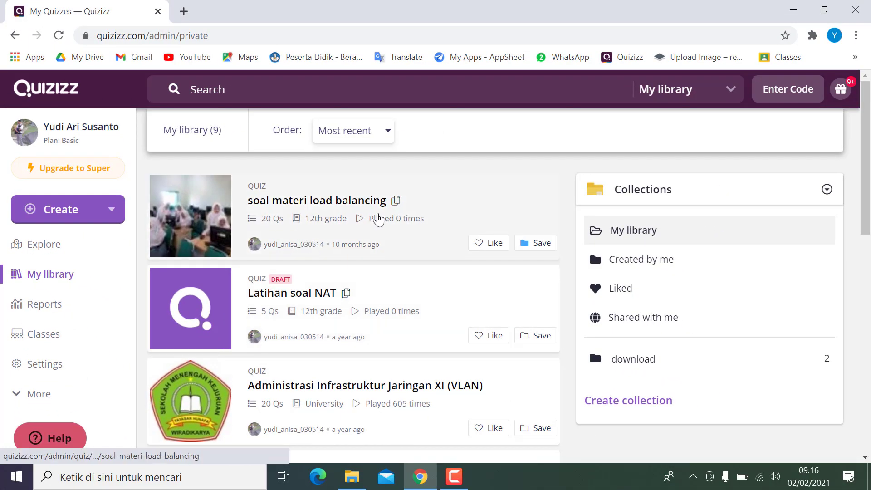
pyautogui.scroll(-3, 326, 283)
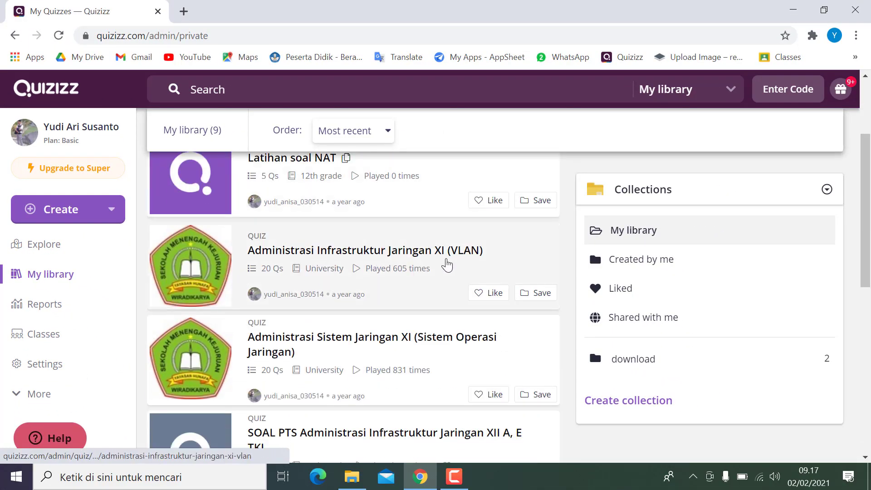
pyautogui.scroll(-2, 343, 303)
pyautogui.scroll(-4, 343, 302)
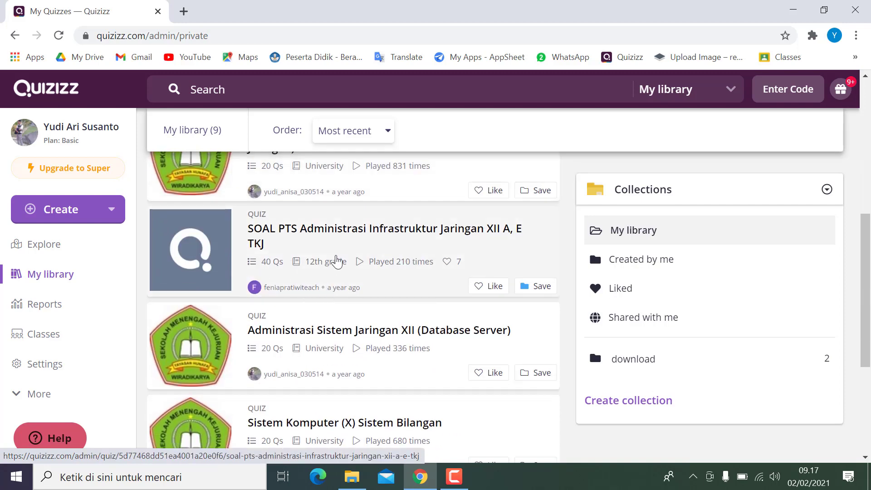
pyautogui.scroll(-3, 336, 260)
pyautogui.scroll(-2, 336, 260)
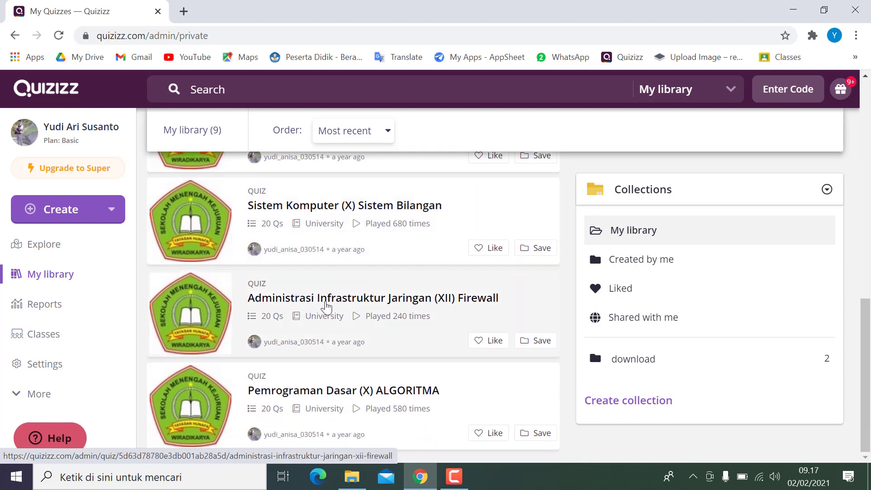
pyautogui.scroll(2, 311, 311)
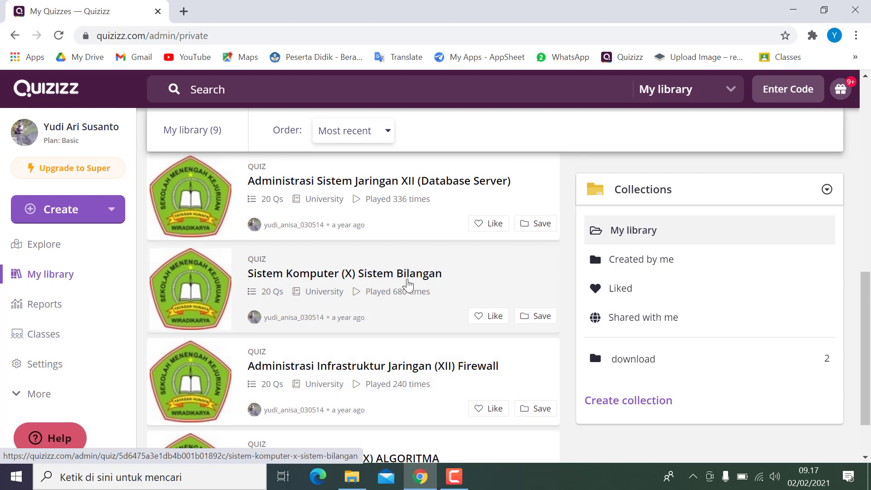
pyautogui.scroll(10, 348, 300)
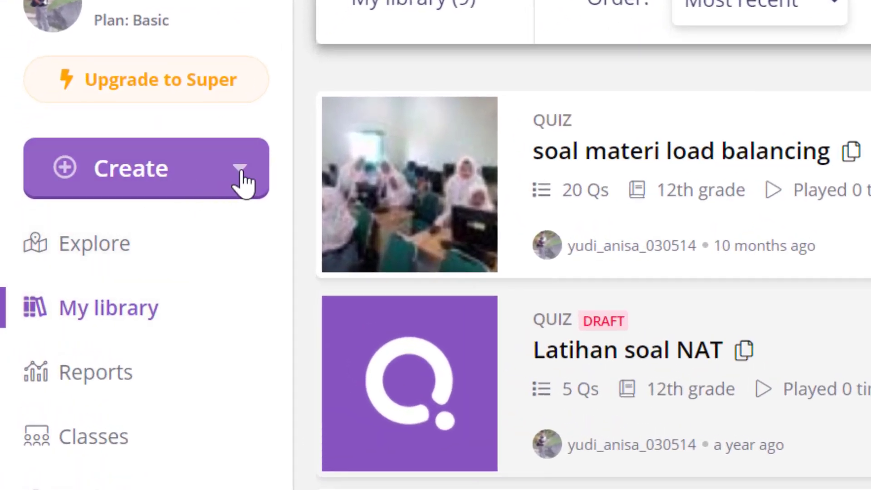
# - Start creating a new item of the Quiz type
pyautogui.click(111, 210)
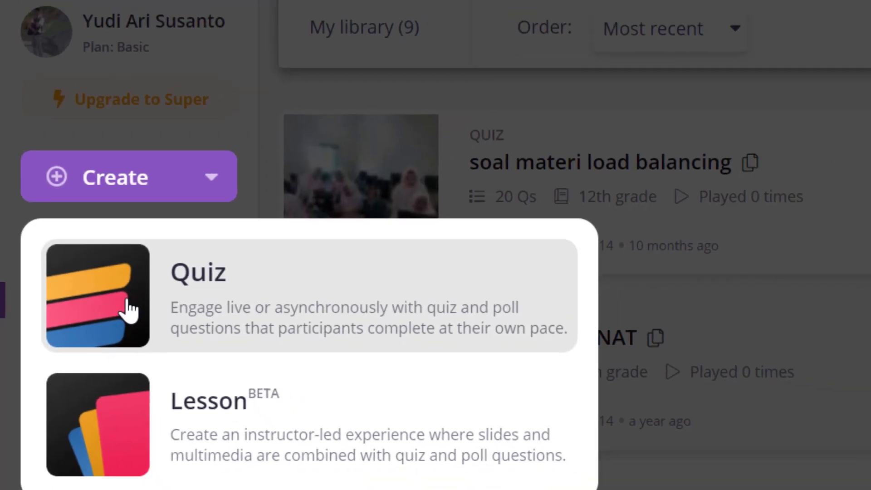
pyautogui.click(140, 312)
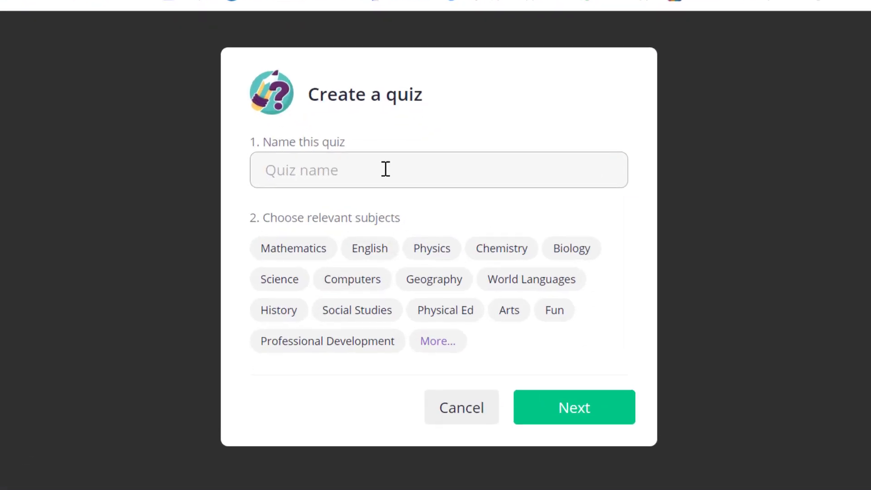
pyautogui.write('SlSTEM KOMP')
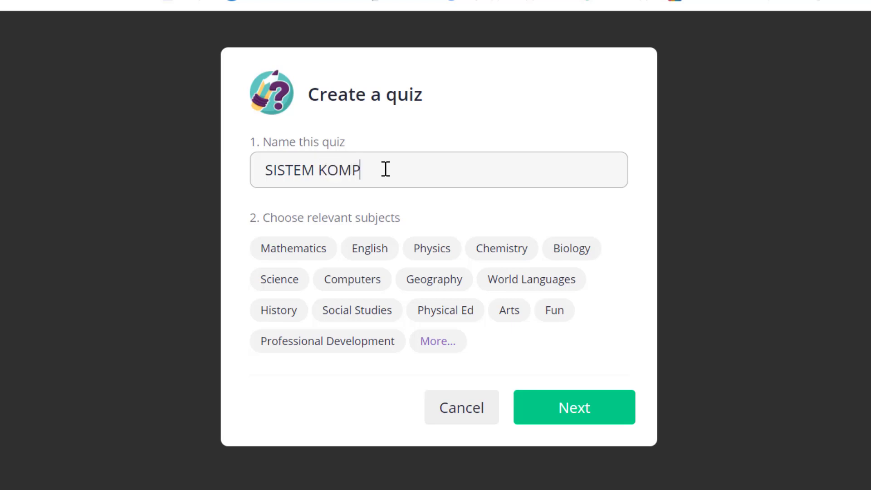
pyautogui.write('UTER')
pyautogui.press('BackSpace')
pyautogui.press('BackSpace')
pyautogui.press('BackSpace')
pyautogui.press('BackSpace')
pyautogui.press('BackSpace')
pyautogui.press('BackSpace')
pyautogui.press('BackSpace')
pyautogui.press('BackSpace')
pyautogui.press('BackSpace')
pyautogui.press('BackSpace')
pyautogui.press('BackSpace')
pyautogui.press('BackSpace')
pyautogui.press('BackSpace')
pyautogui.press('BackSpace')
pyautogui.press('BackSpace')
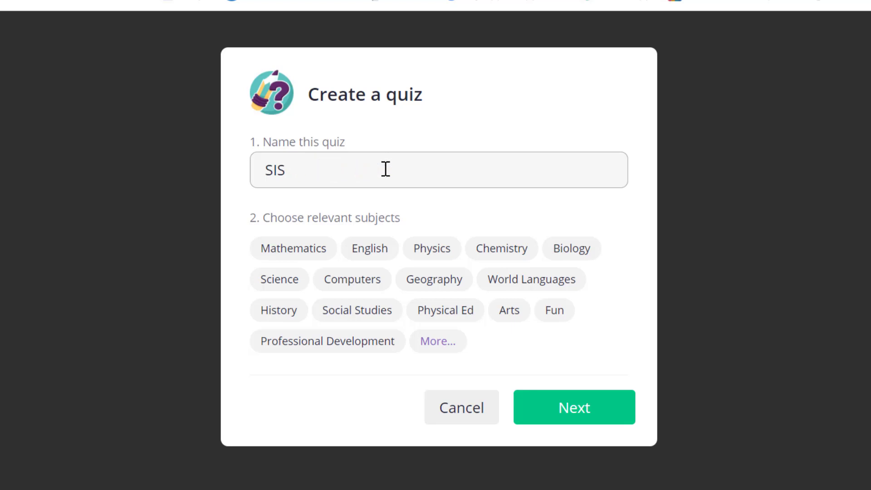
# - Name the quiz SISKOM (X) PERIPHERAL KOMPUTER, set its subject to Computers and proceed to the quiz editor
pyautogui.write('SISKOM (X')
pyautogui.write('PERIPHERAL')
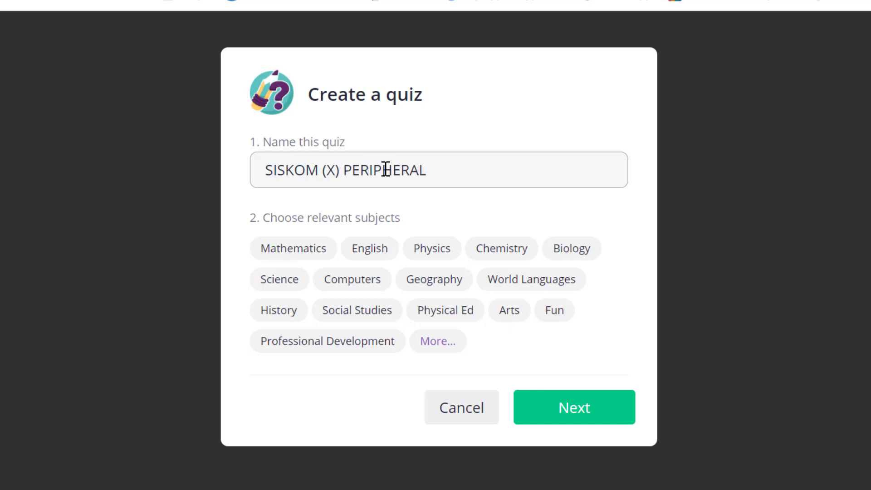
pyautogui.write(' KOMPUT')
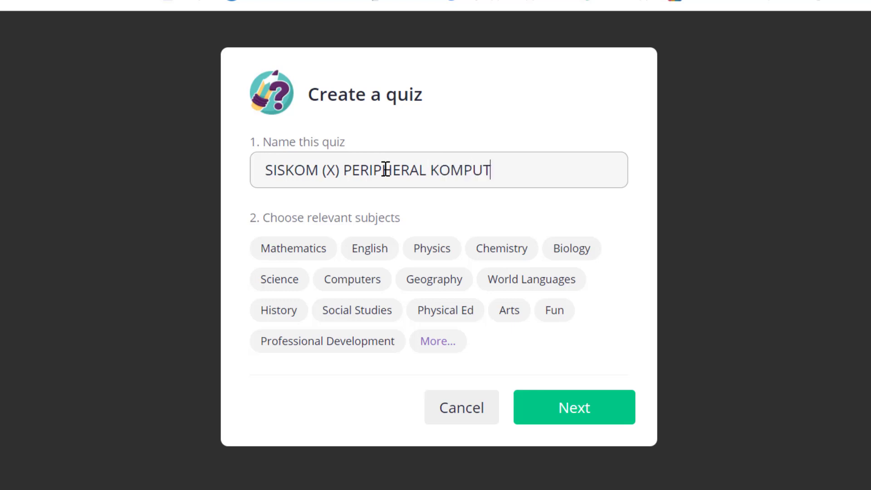
pyautogui.write('ER')
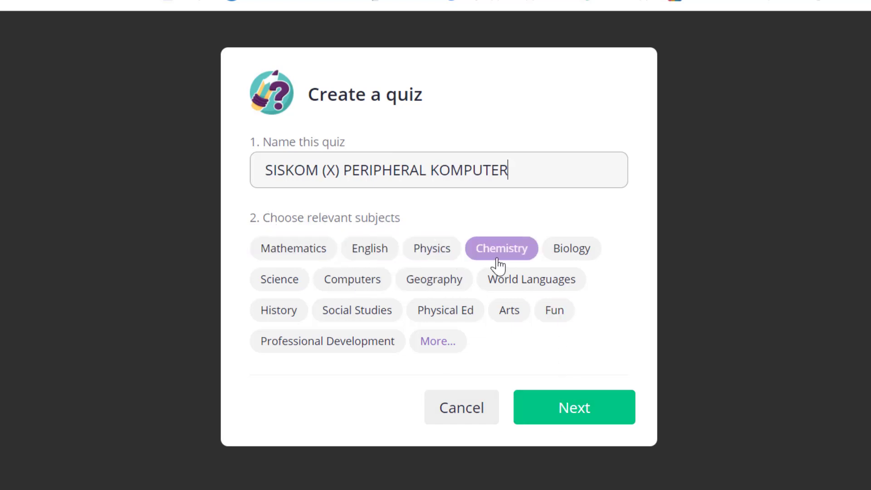
pyautogui.click(358, 279)
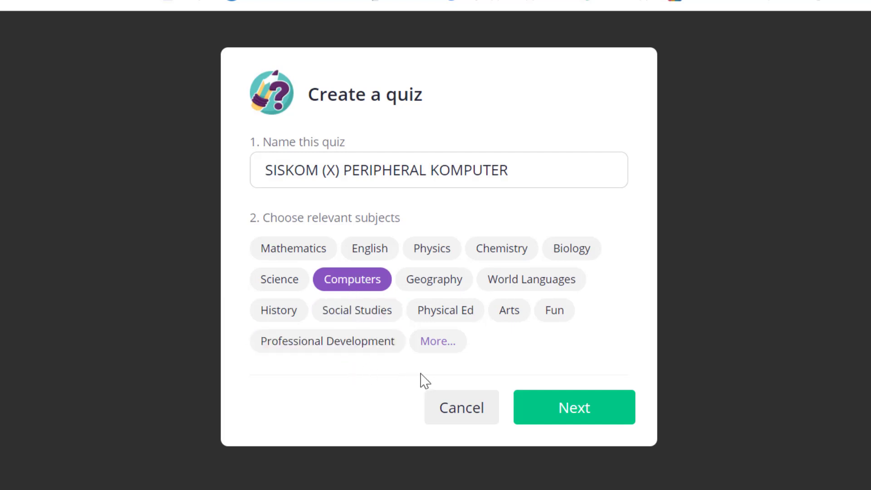
pyautogui.click(577, 413)
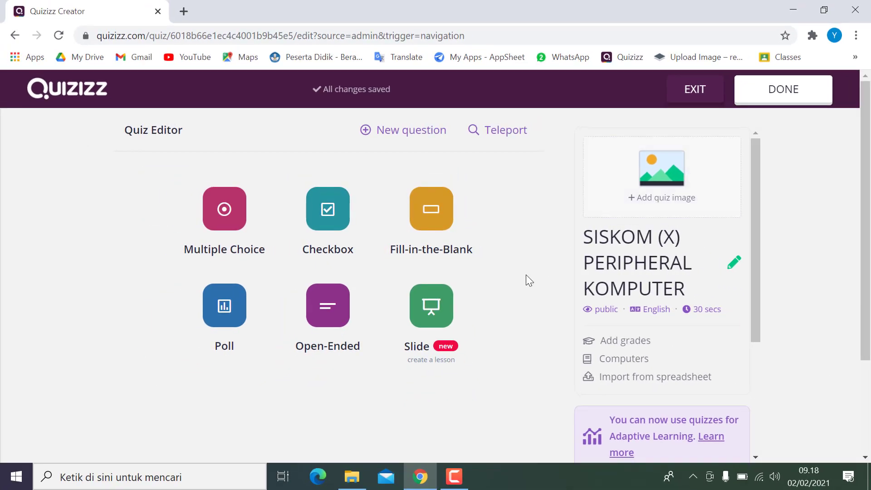
# - Add a Multiple Choice question to the quiz
pyautogui.scroll(-3, 526, 277)
pyautogui.scroll(3, 526, 277)
pyautogui.click(219, 226)
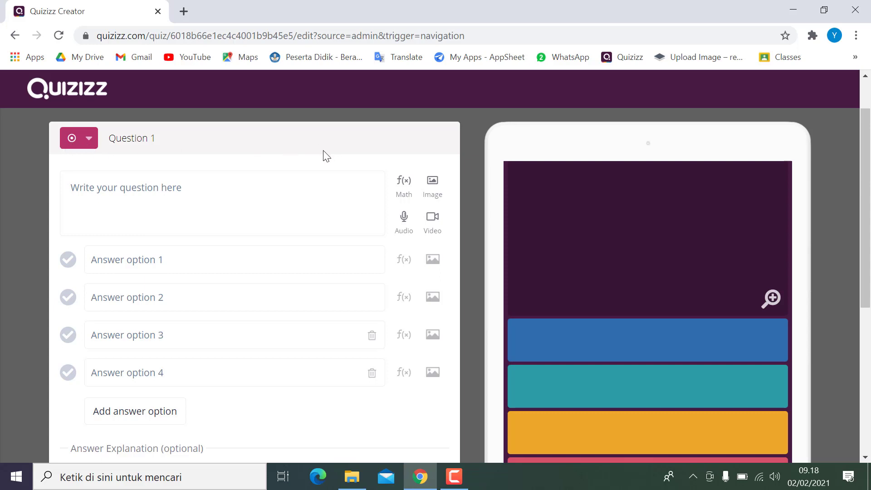
# - Write the text of question 1 as "1. Untuk Menambahkan fungsionalitas komputer diperlukan perangkat-perangkat tambahan yang disebut..."
pyautogui.click(109, 191)
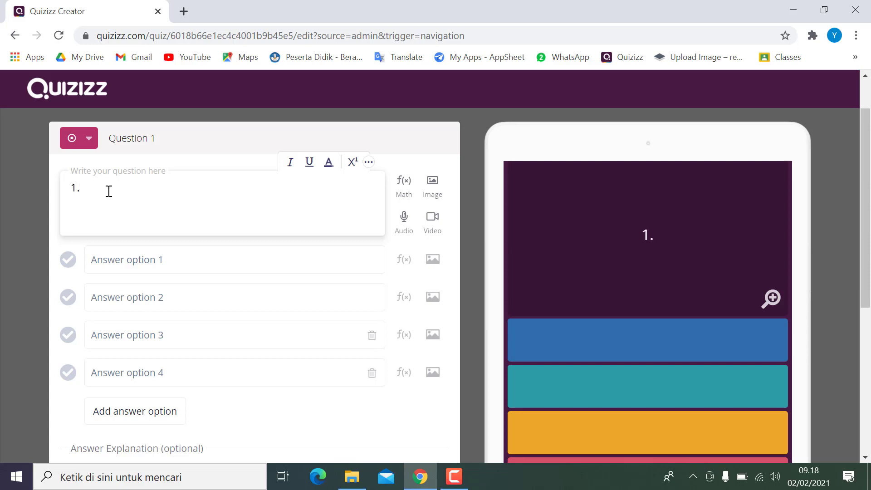
pyautogui.write('1. Untuk Menambahkan F')
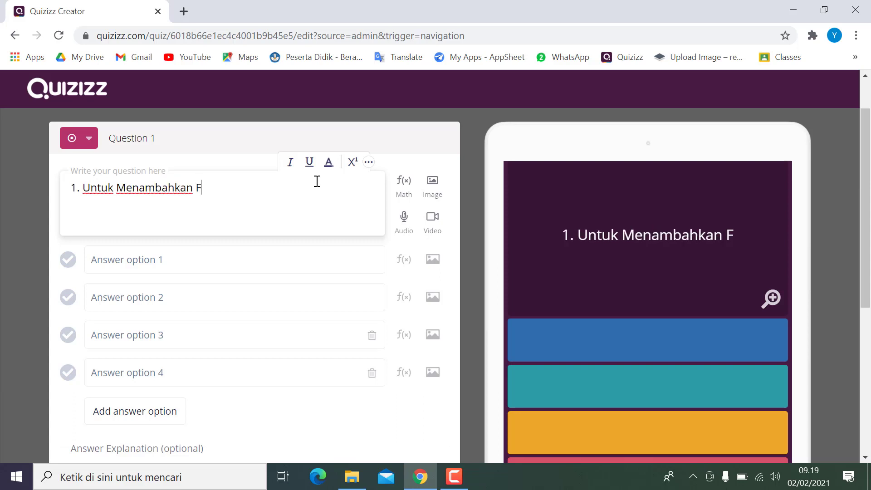
pyautogui.press('BackSpace')
pyautogui.write('fung')
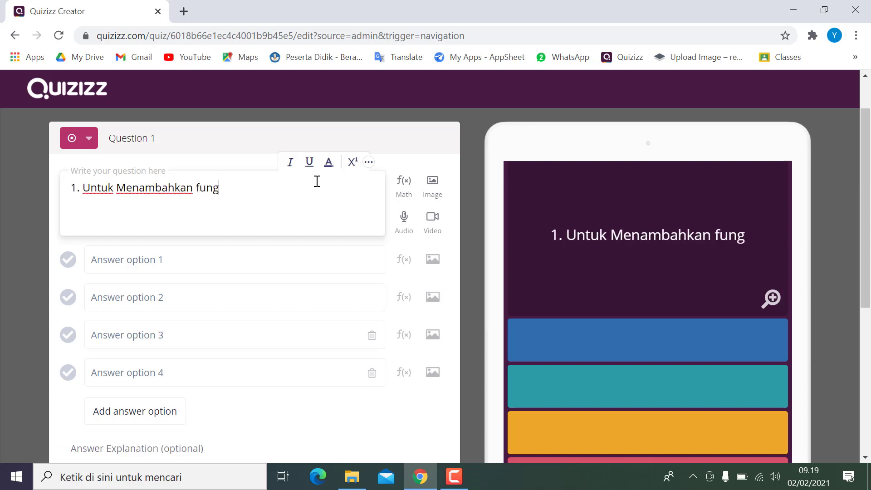
pyautogui.write('sionalitas')
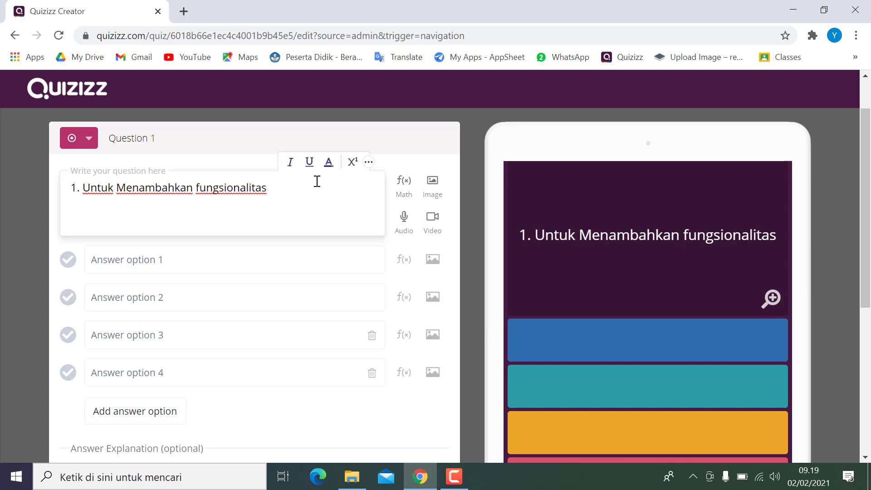
pyautogui.write(' komputer')
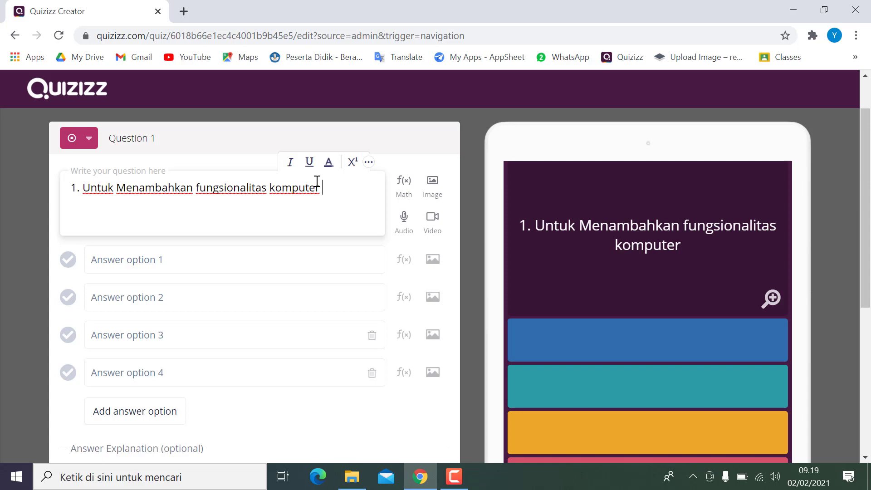
pyautogui.write('dipe')
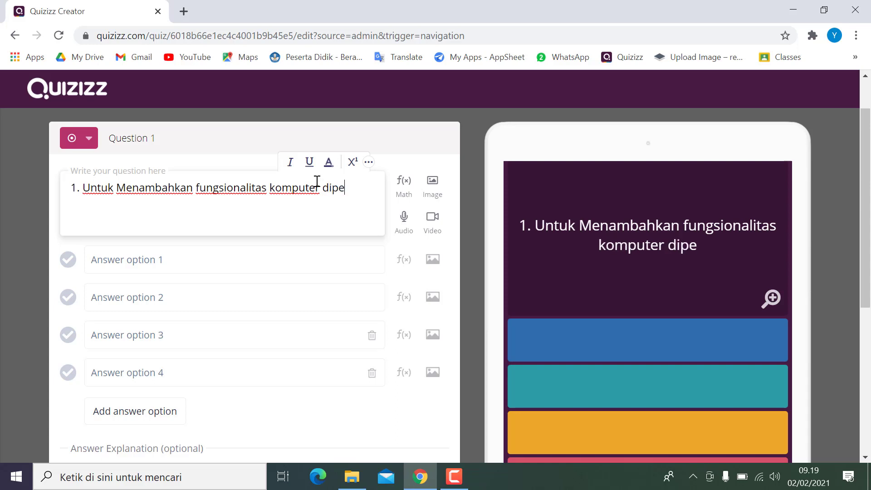
pyautogui.write('rlukan pera')
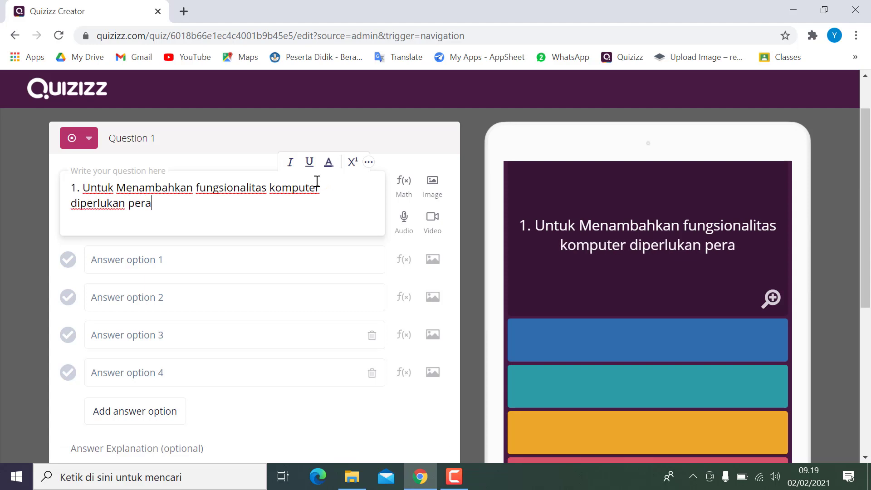
pyautogui.write('ngkat-pe')
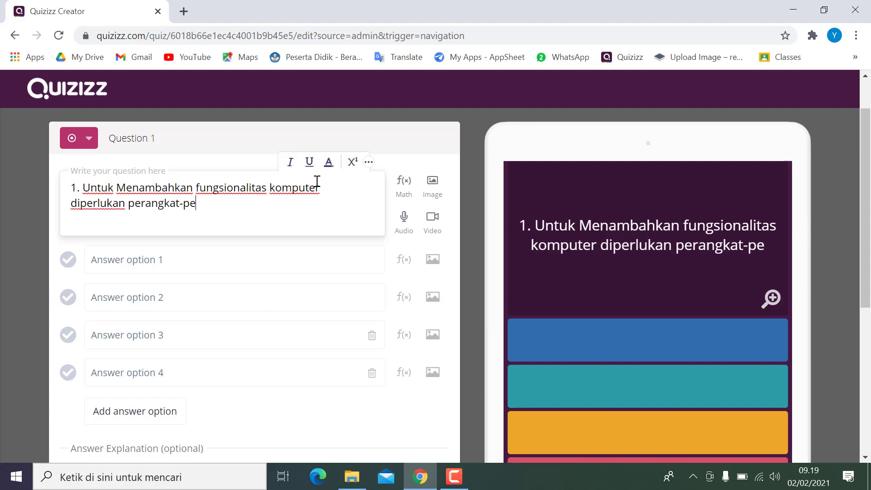
pyautogui.write('rangkat tambahan')
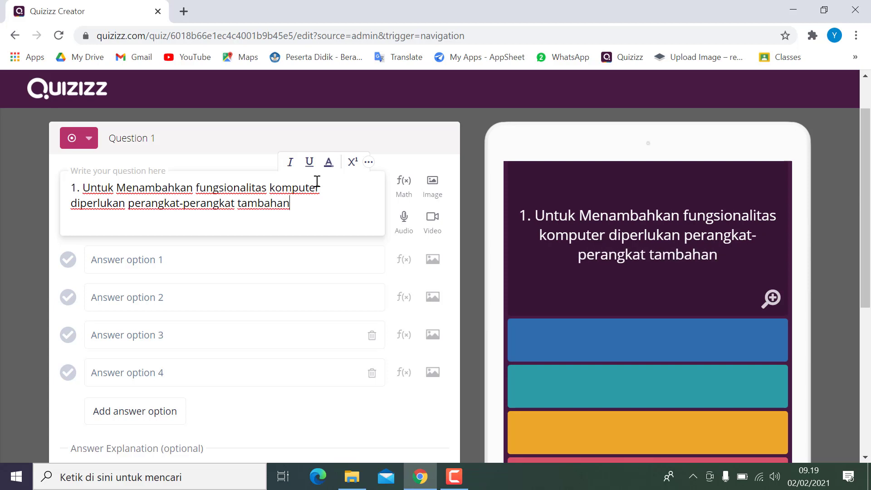
pyautogui.write('yang dise')
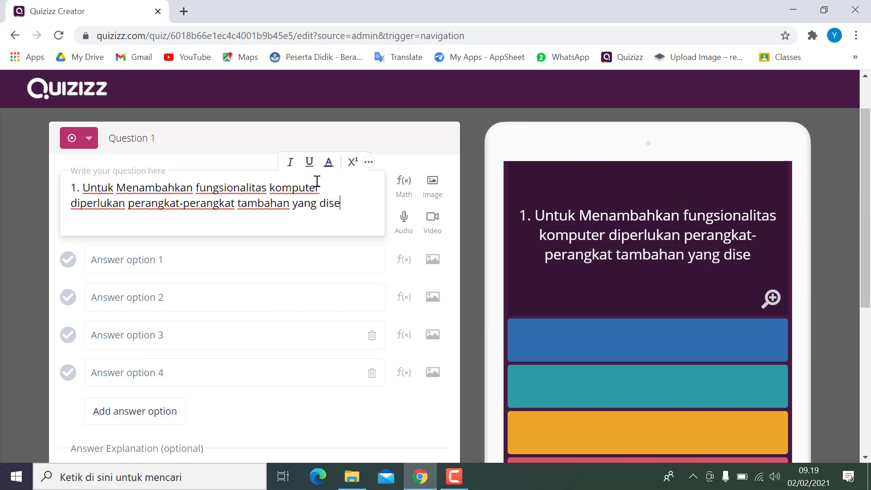
pyautogui.write('but')
pyautogui.write('...')
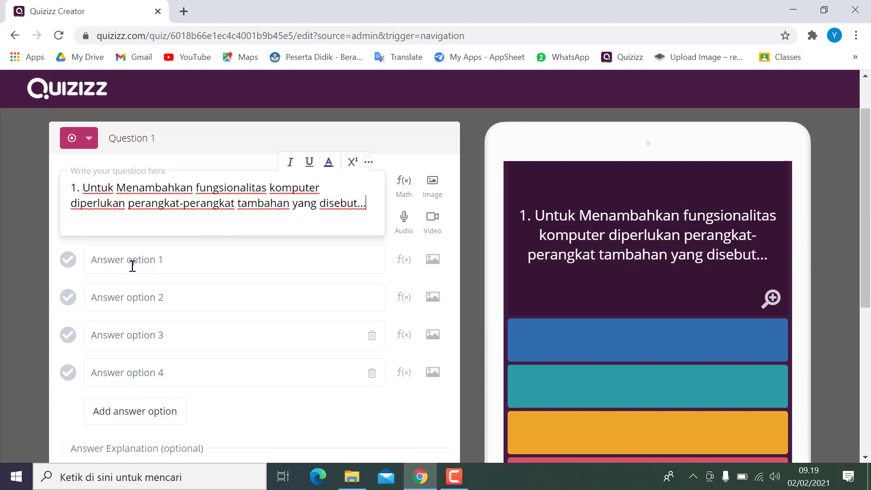
# - Fill answer options 1 to 4 of question 1 with Auxillary, Braindware, Hardware and Peripheral
pyautogui.click(177, 262)
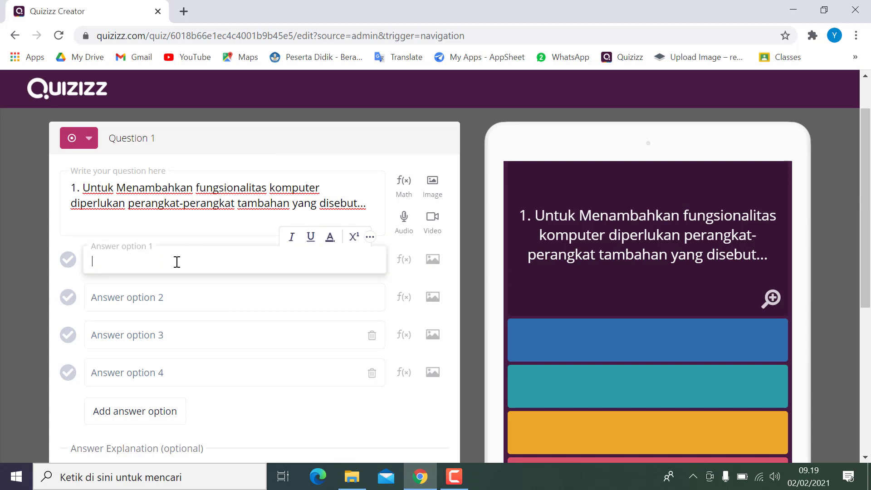
pyautogui.write('Auxil')
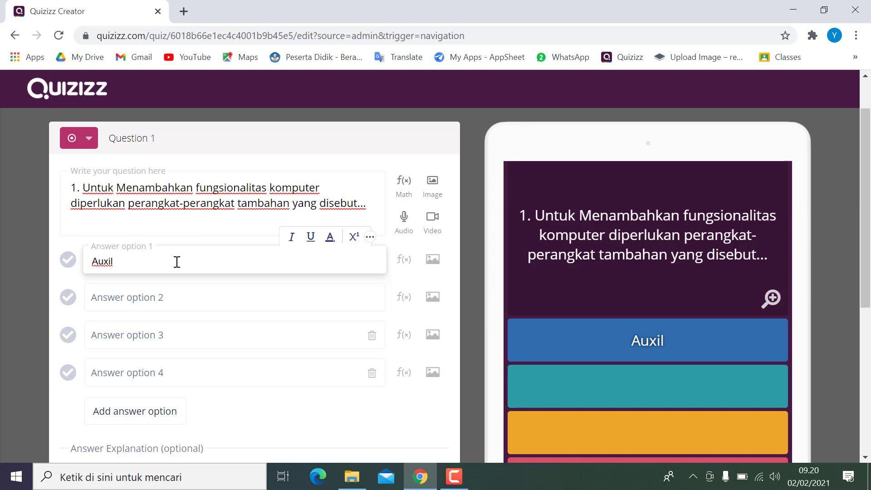
pyautogui.write('lary')
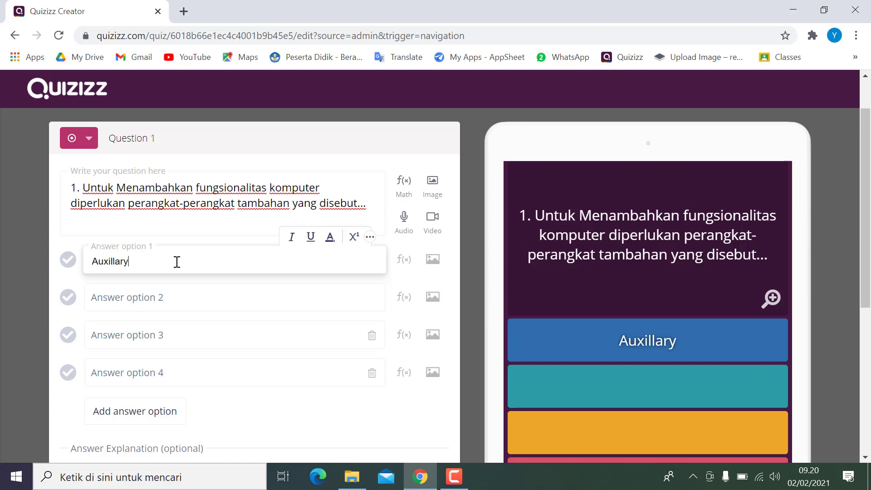
pyautogui.press('Tab')
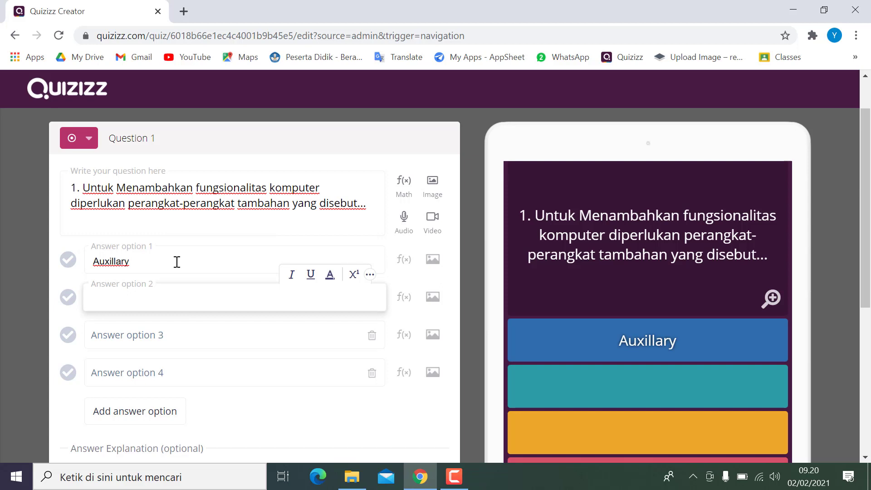
pyautogui.write('Braindware')
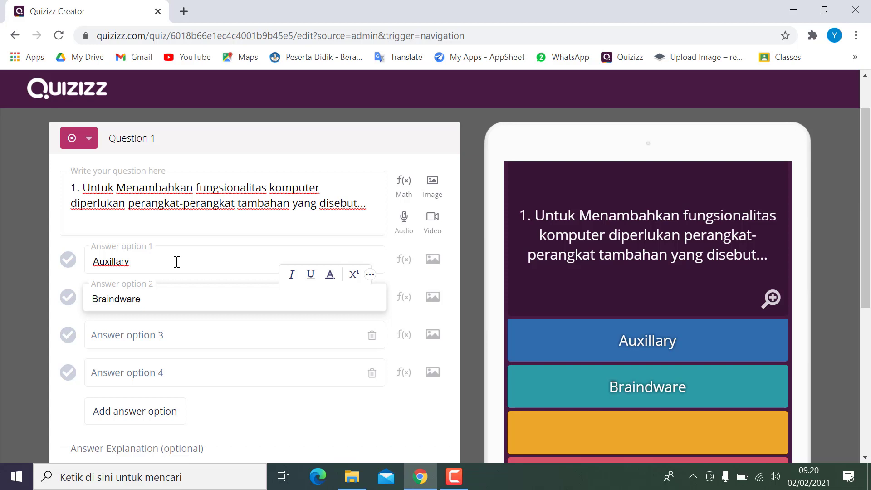
pyautogui.press('Tab')
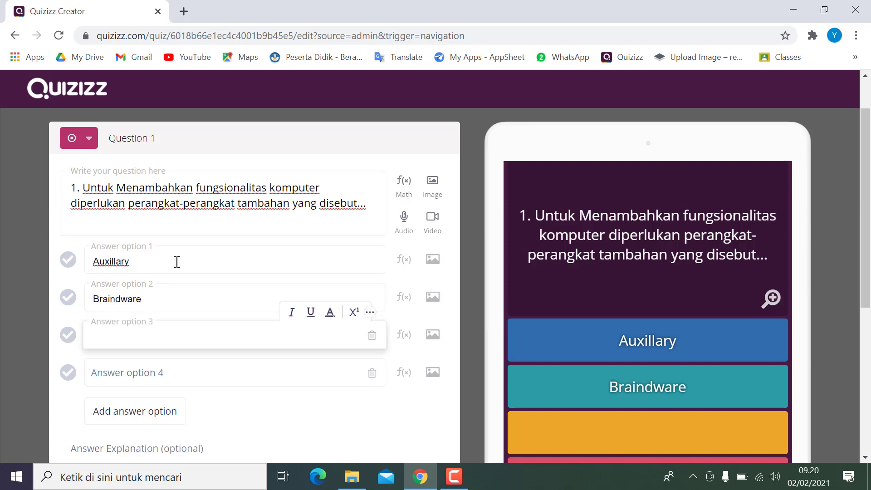
pyautogui.write('Hardware')
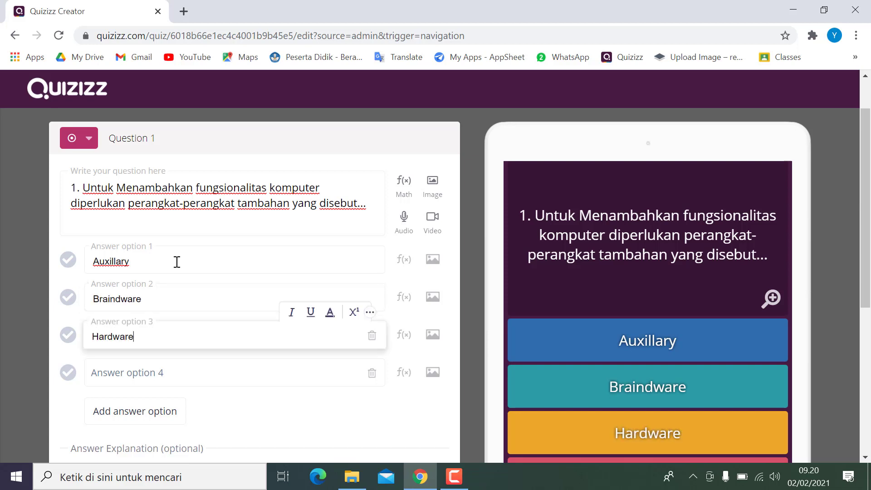
pyautogui.press('Tab')
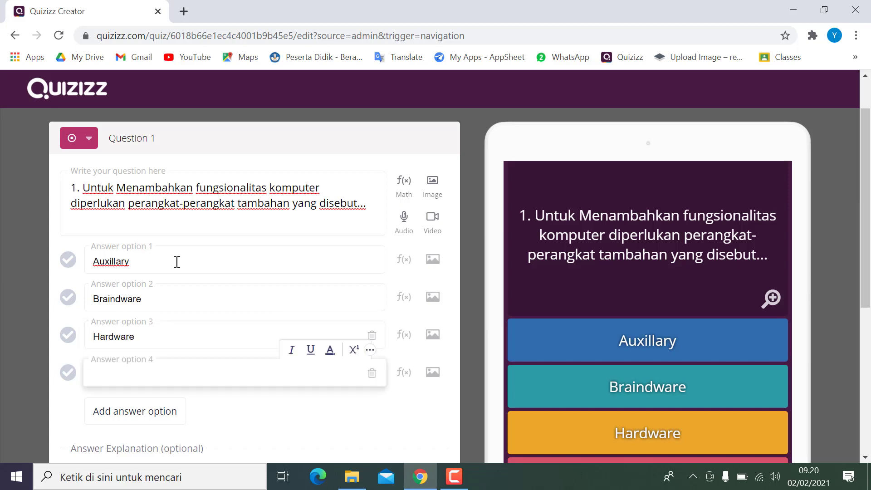
pyautogui.write('Peripheral')
# - Add a fifth answer option to question 1 with the text Software
pyautogui.scroll(-5, 177, 262)
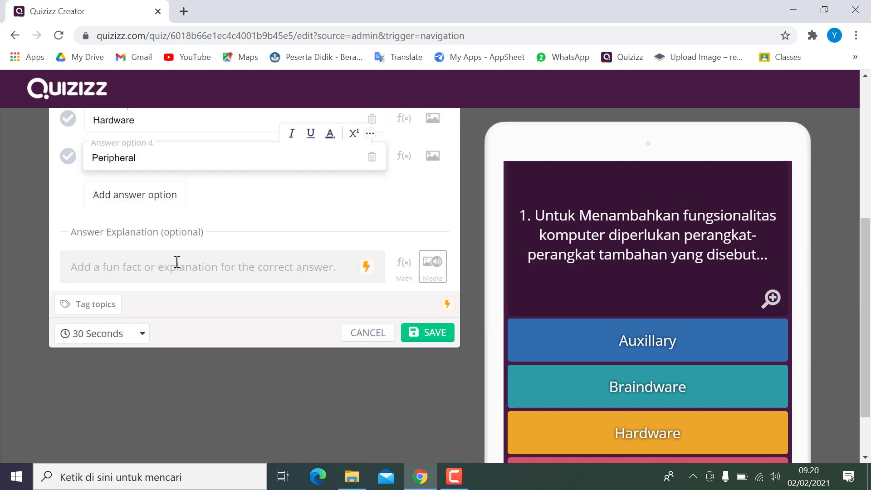
pyautogui.scroll(2, 204, 236)
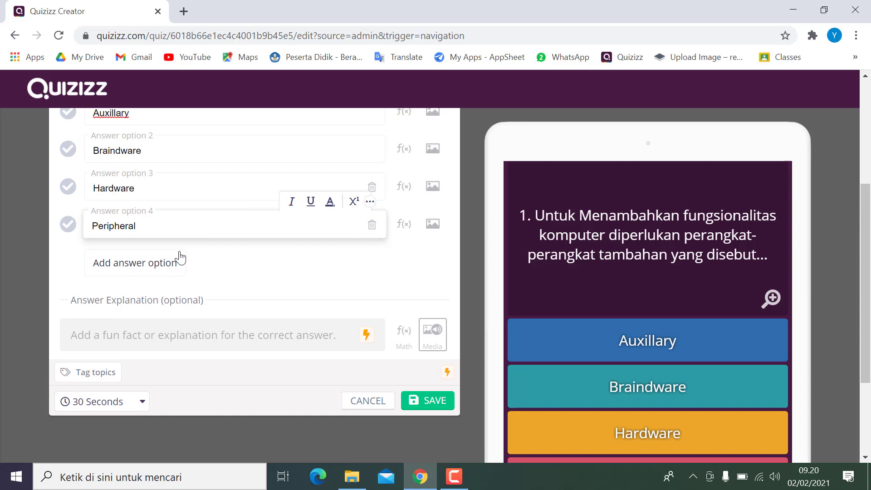
pyautogui.click(154, 258)
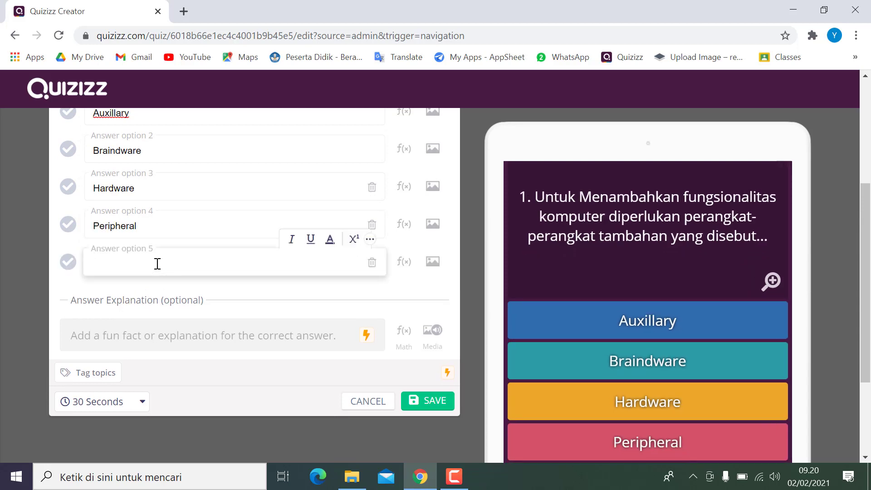
pyautogui.write('So')
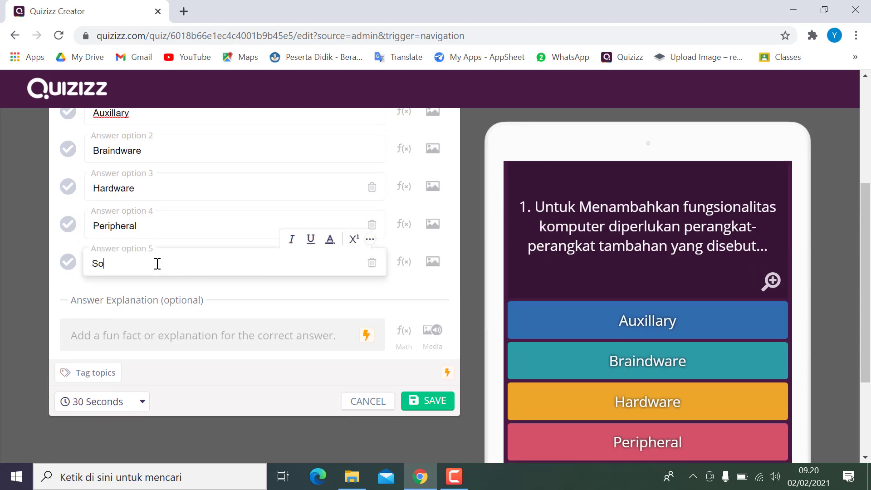
pyautogui.write('ftware')
pyautogui.scroll(3, 157, 264)
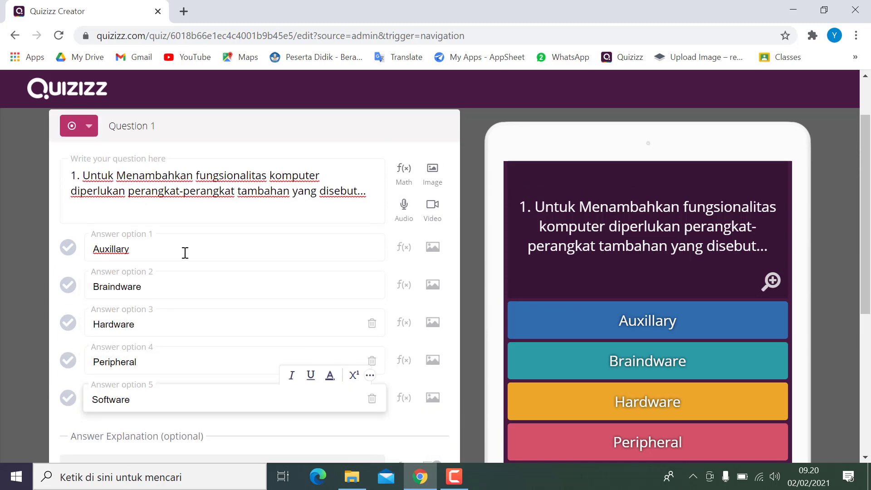
pyautogui.click(224, 360)
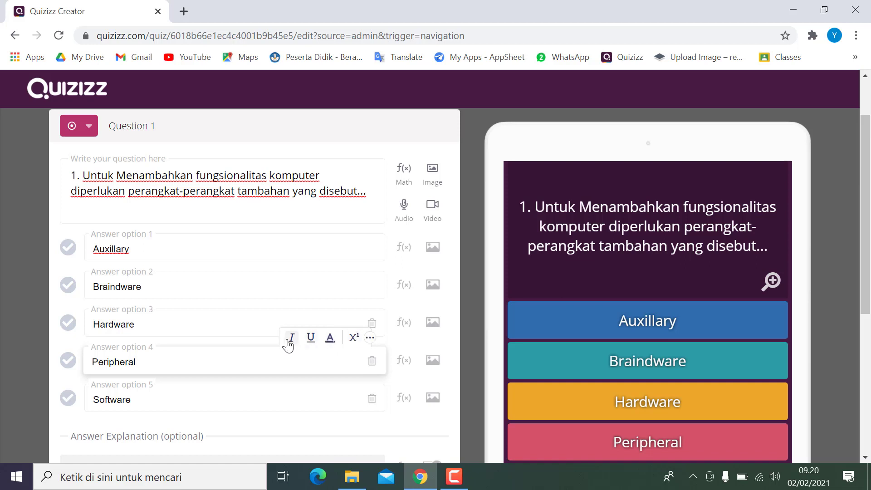
pyautogui.scroll(-3, 266, 401)
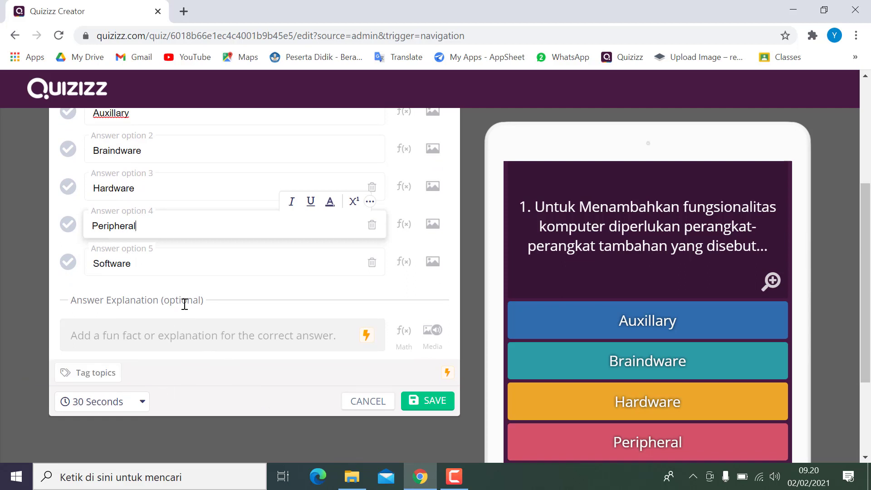
pyautogui.scroll(3, 187, 304)
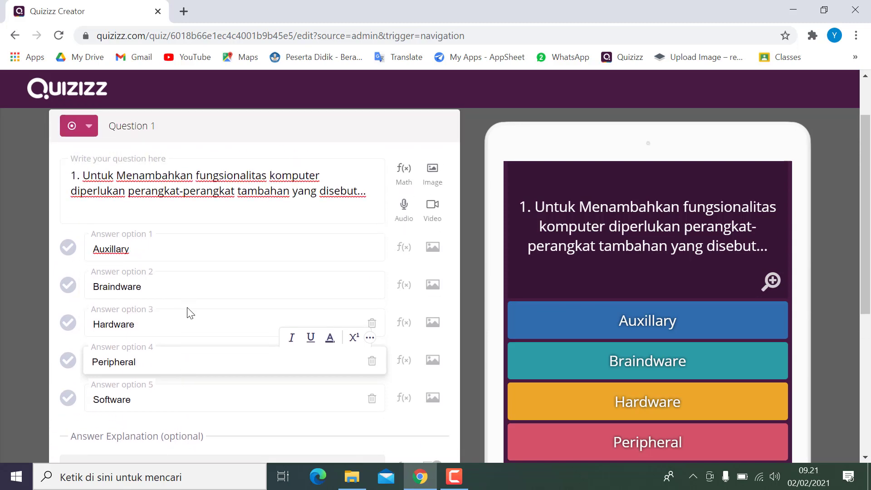
pyautogui.scroll(-5, 189, 313)
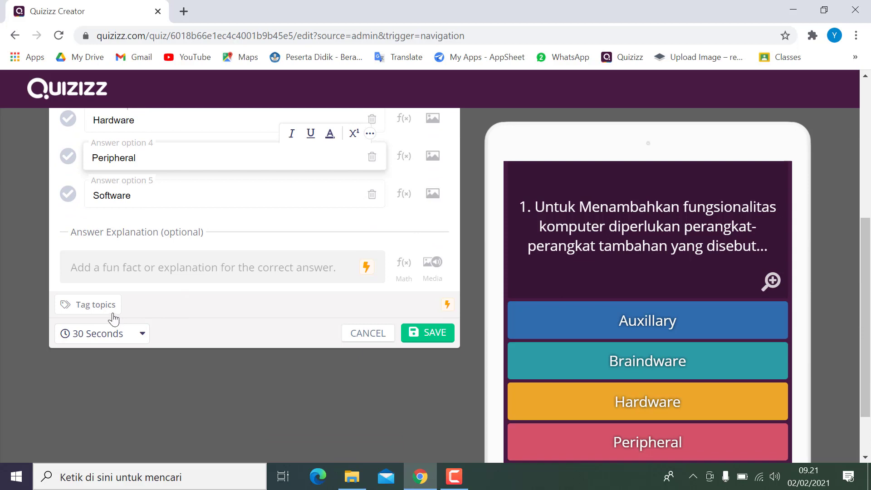
# - Set the time limit of question 1 to 30 seconds
pyautogui.click(141, 341)
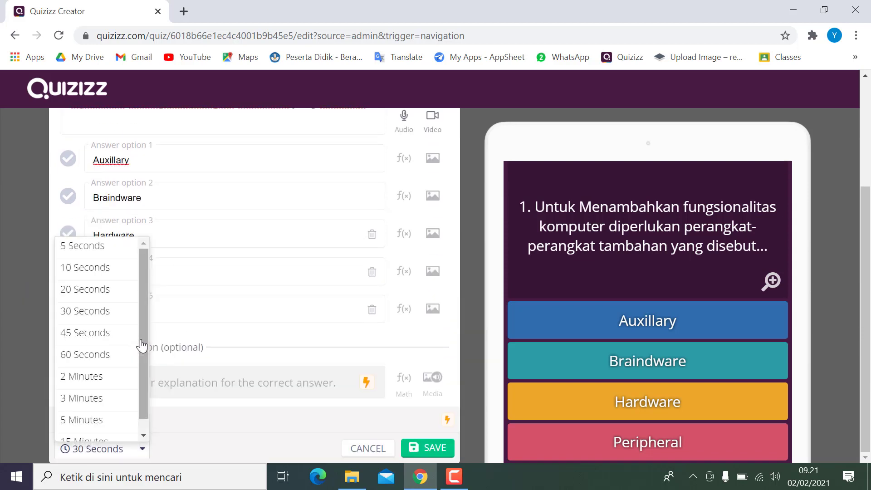
pyautogui.moveTo(146, 320)
pyautogui.mouseDown()
pyautogui.moveTo(143, 347)
pyautogui.moveTo(141, 320)
pyautogui.mouseUp()
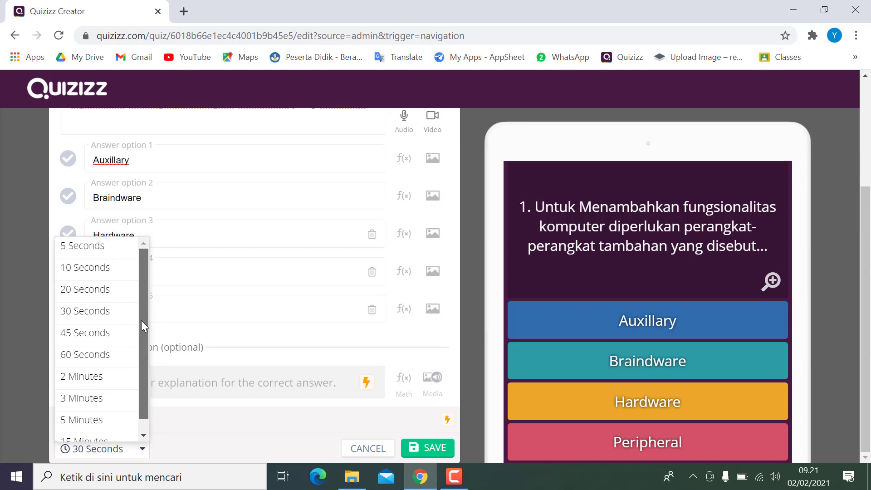
pyautogui.click(116, 313)
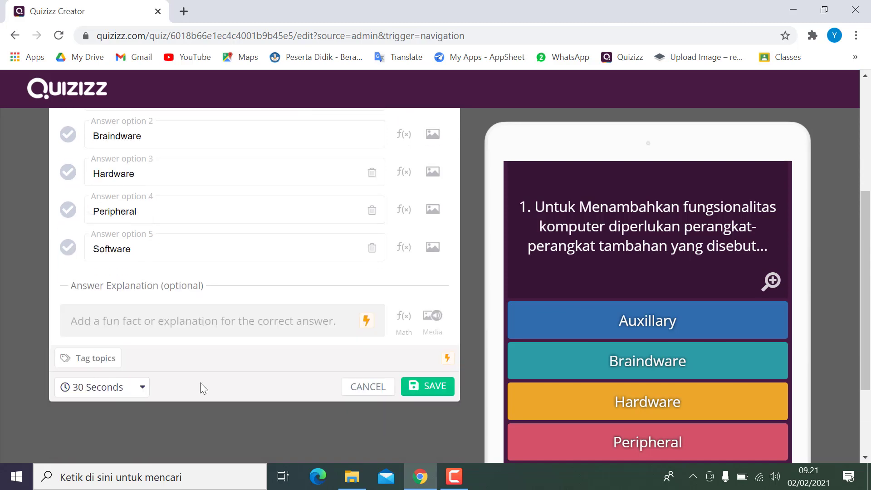
# - Mark Peripheral as the correct answer of question 1 and save the question
pyautogui.scroll(3, 278, 340)
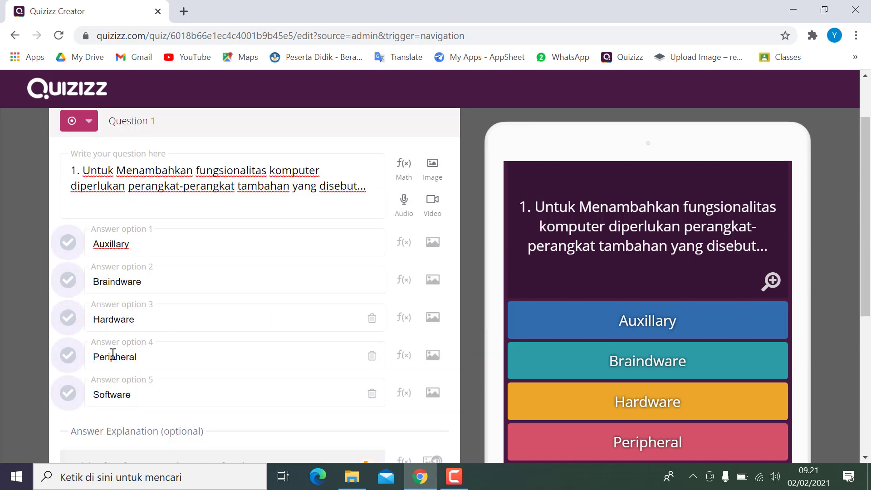
pyautogui.click(68, 356)
pyautogui.scroll(-2, 264, 324)
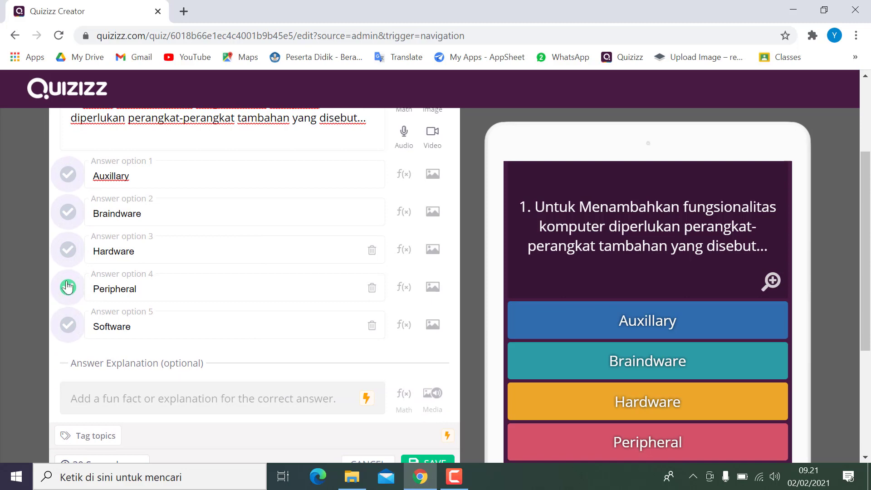
pyautogui.scroll(-2, 200, 350)
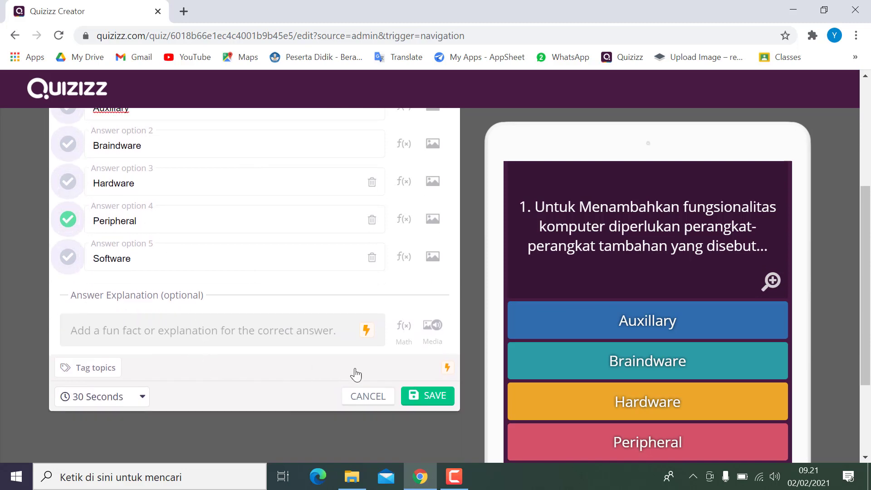
pyautogui.click(429, 396)
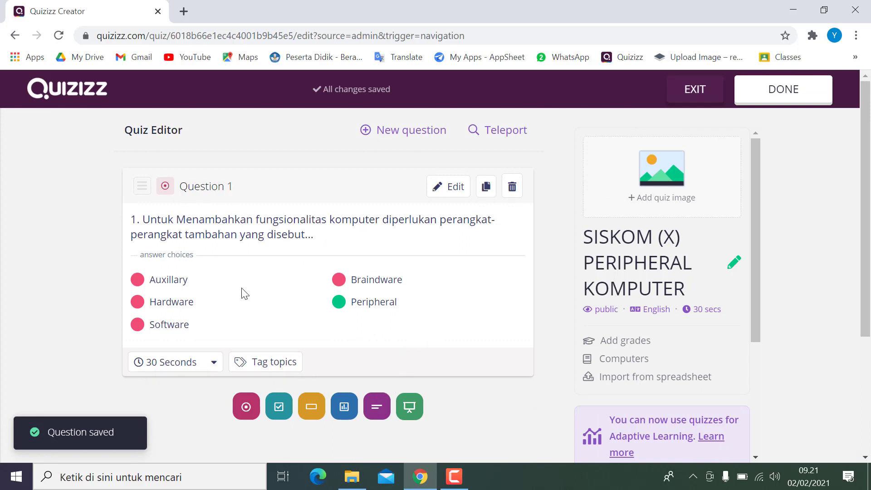
# - Duplicate question 1 to create question 2
pyautogui.scroll(-2, 243, 299)
pyautogui.scroll(2, 425, 294)
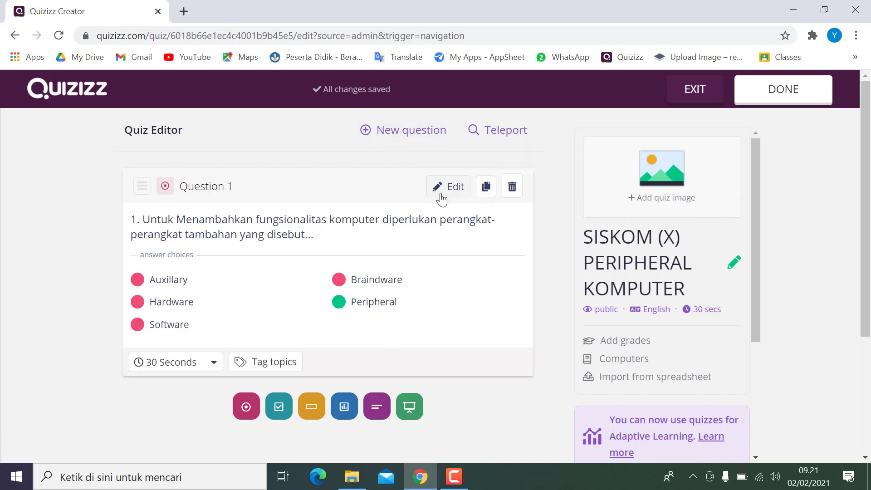
pyautogui.click(486, 187)
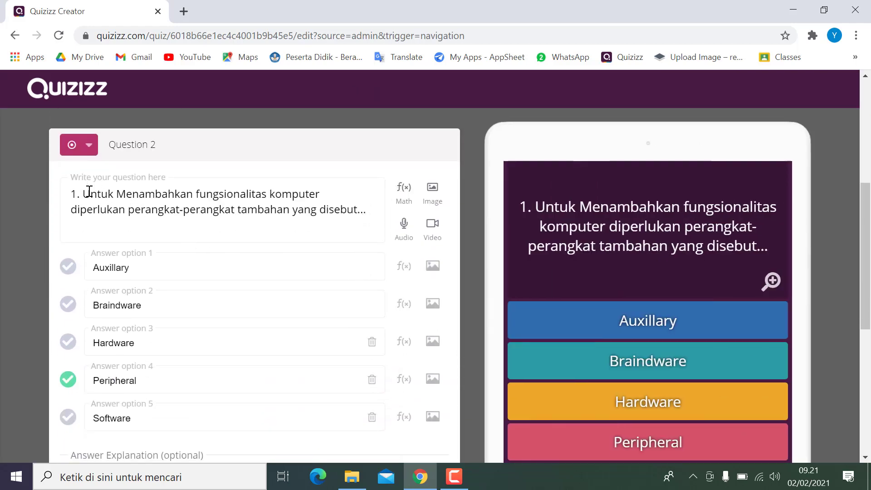
# - Replace the question 2 text with "2. Perhatikan data berikut ini..." followed by a new line
pyautogui.moveTo(73, 195); pyautogui.dragTo(369, 220)
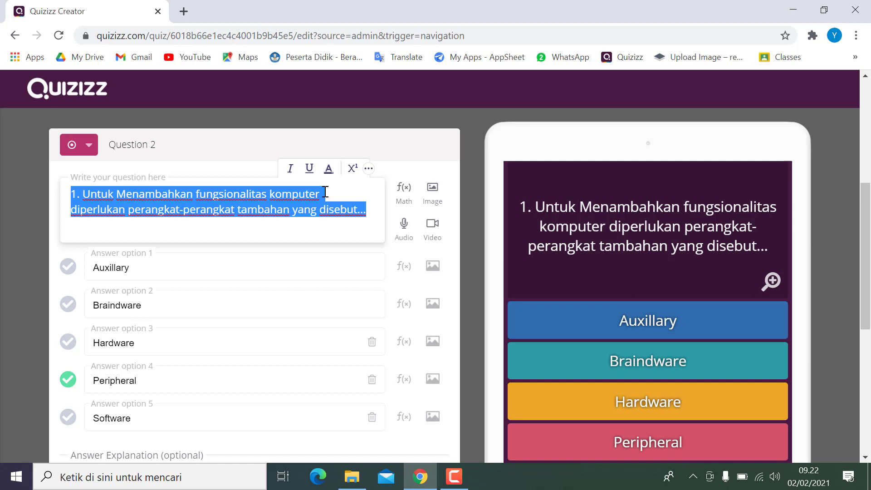
pyautogui.write('2. P')
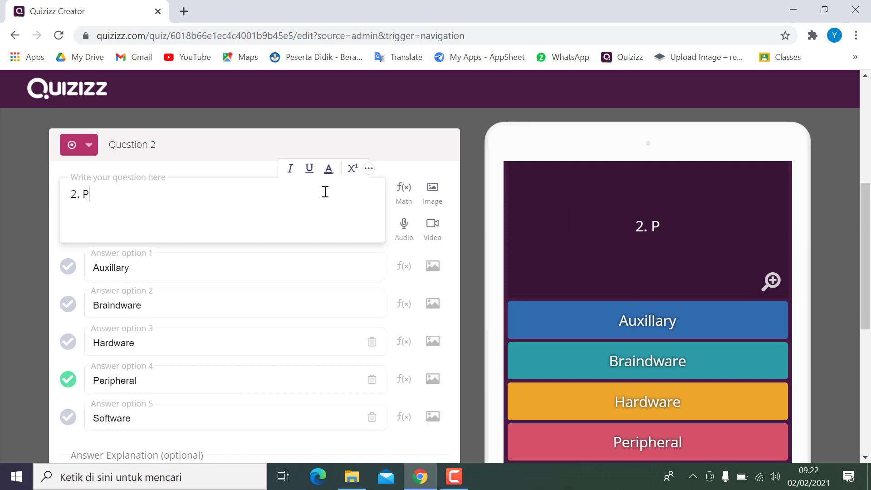
pyautogui.write('erhatikan ')
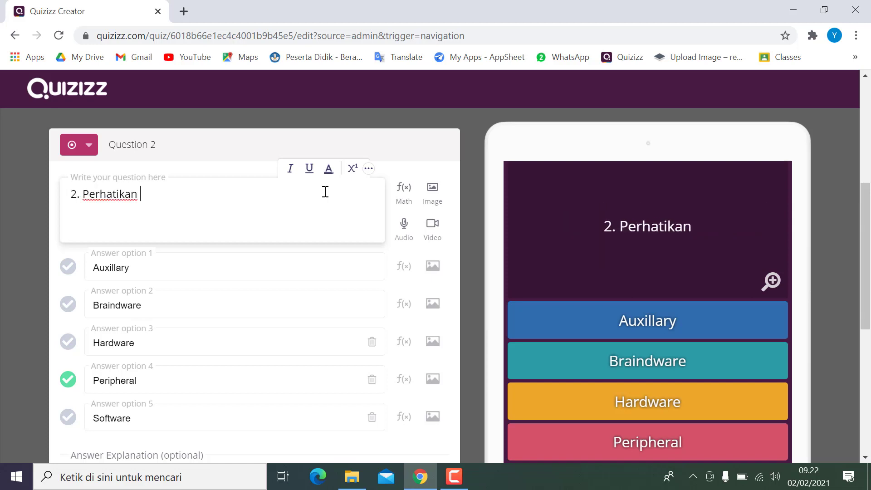
pyautogui.write('data berikut')
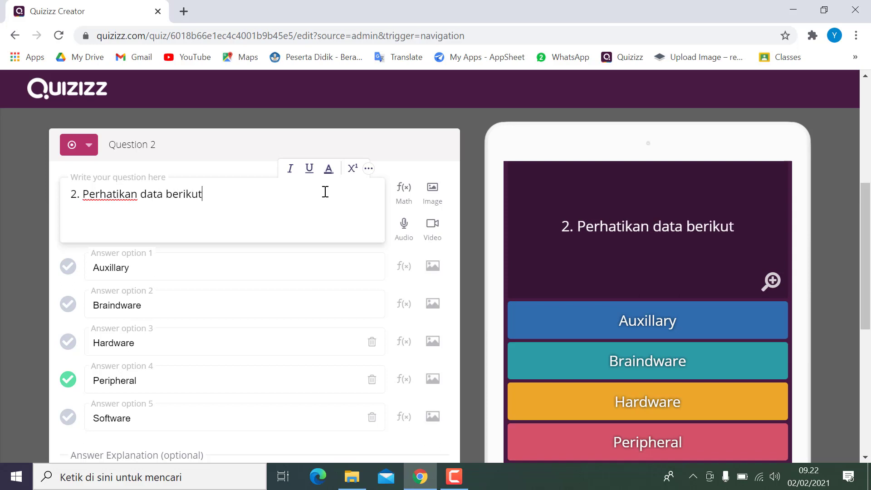
pyautogui.write(' ini...')
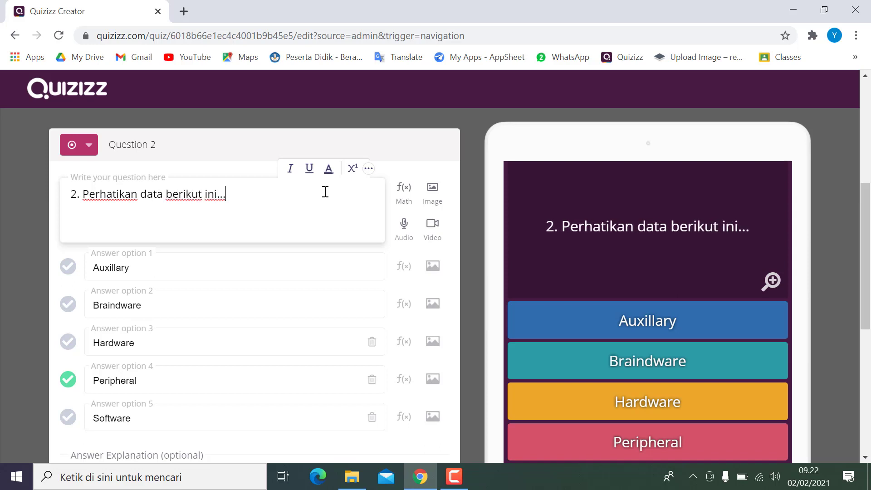
pyautogui.press('Return')
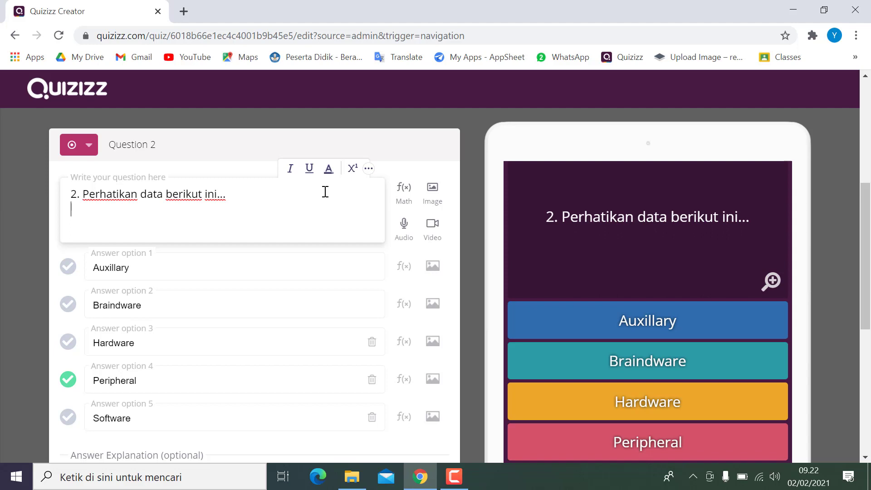
pyautogui.write('1.)')
pyautogui.press('BackSpace')
pyautogui.press('BackSpace')
pyautogui.press('BackSpace')
pyautogui.press('BackSpace')
pyautogui.press('Tab')
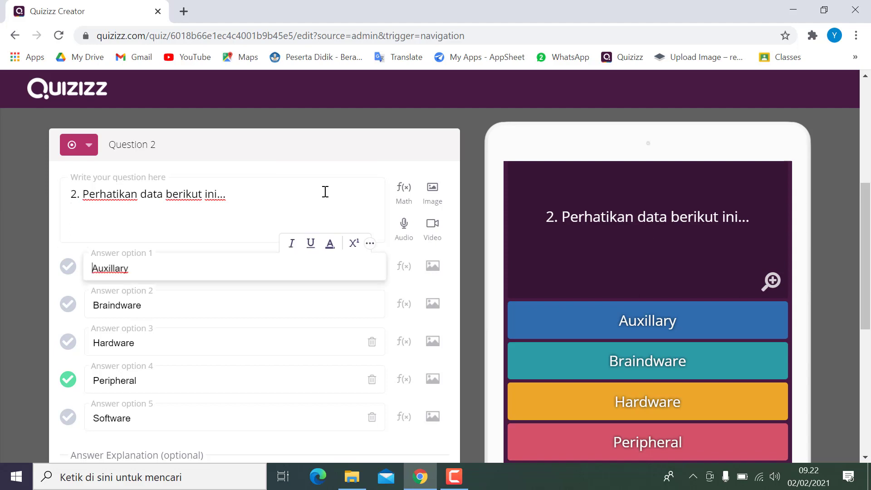
# - Add the first list item "1.) Plotter" on its own indented line below the introduction of question 2
pyautogui.click(200, 225)
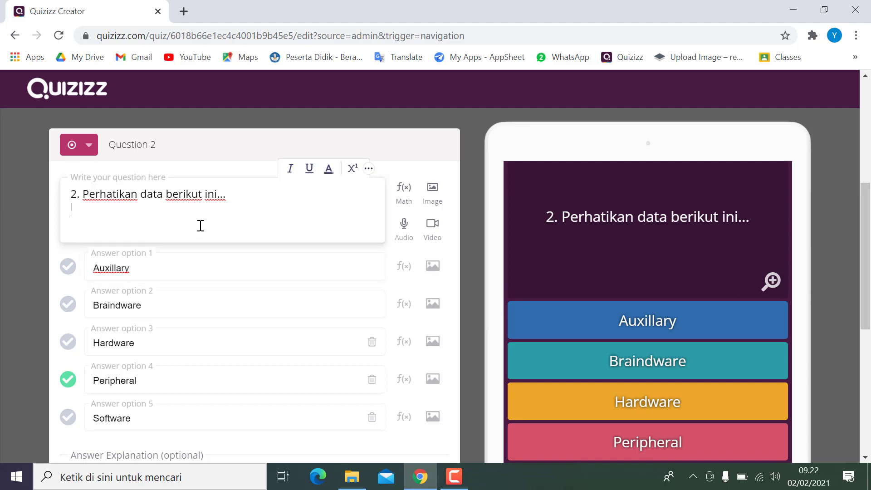
pyautogui.press('Return')
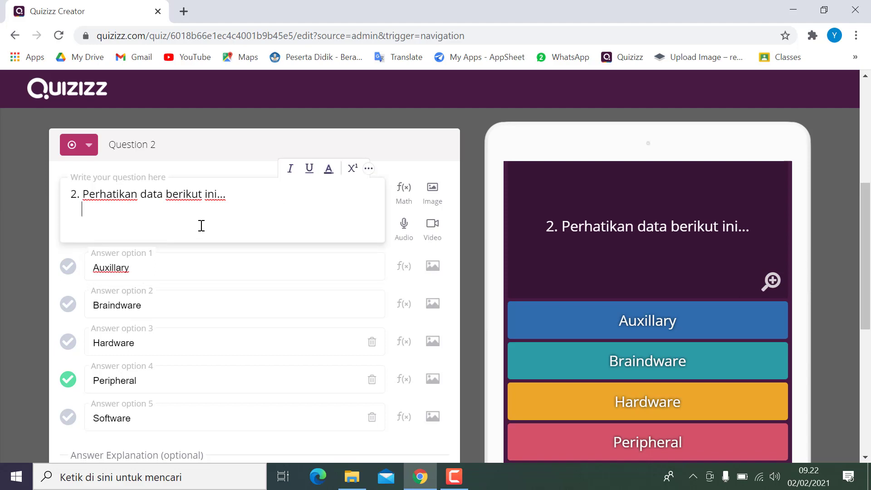
pyautogui.write('1.')
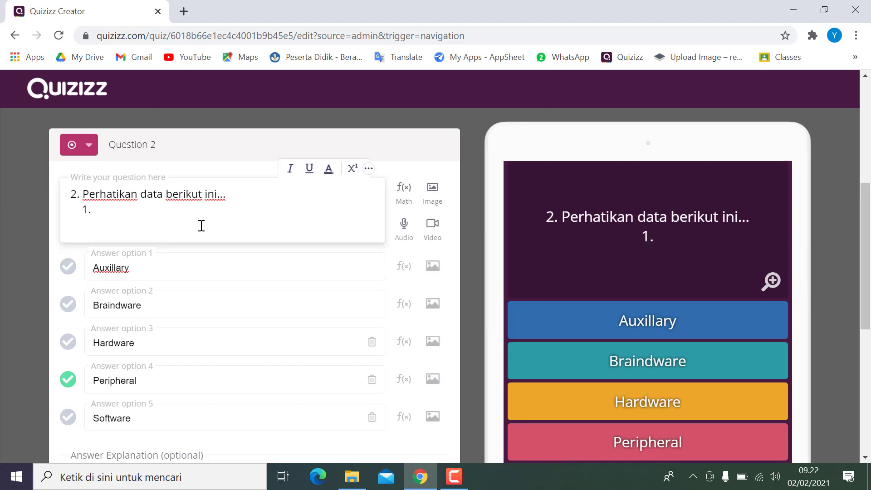
pyautogui.write(') Plotter')
pyautogui.press('Return')
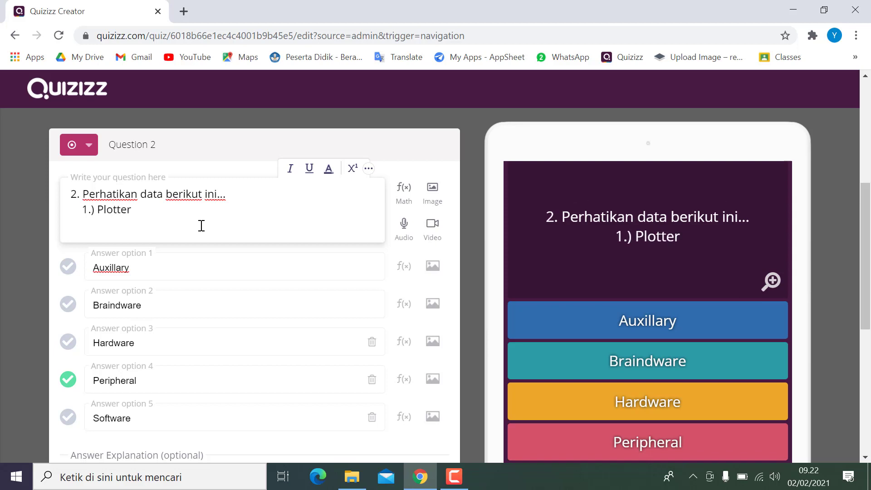
# - Add the second list item "2.) Microphone" to the question 2 text, followed by a new line
pyautogui.write('2. ')
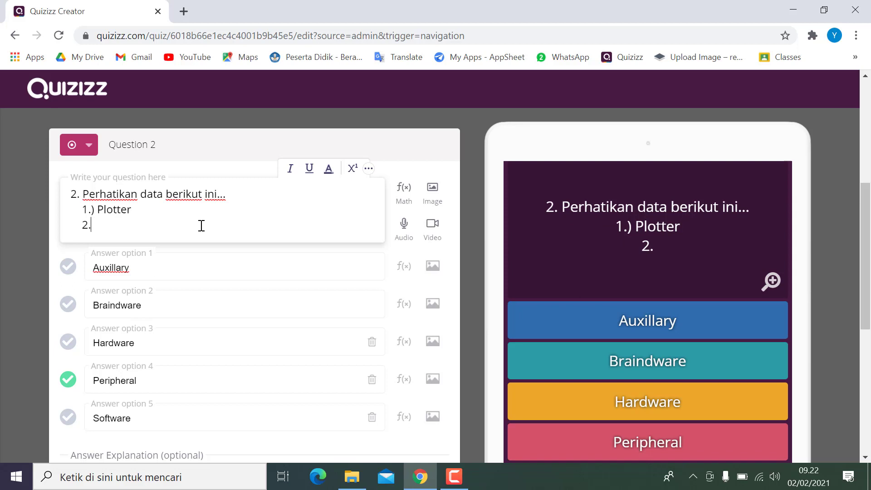
pyautogui.write('(')
pyautogui.press('BackSpace')
pyautogui.write(') Micr')
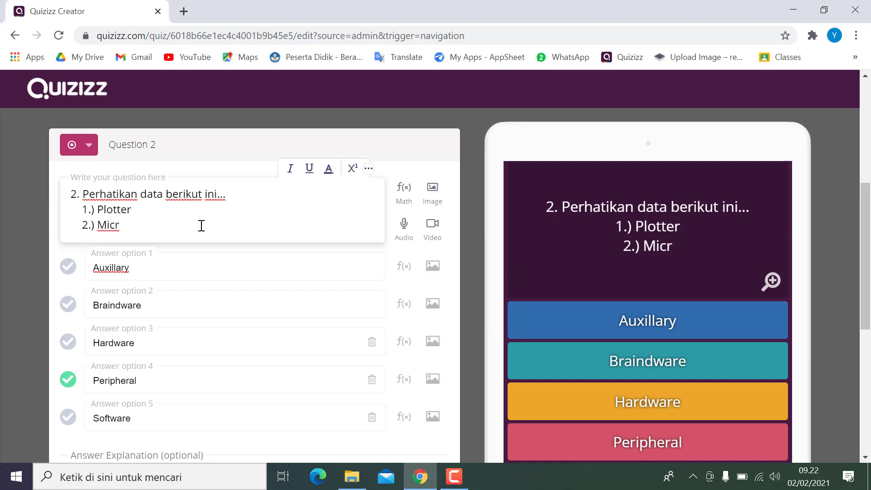
pyautogui.write('o')
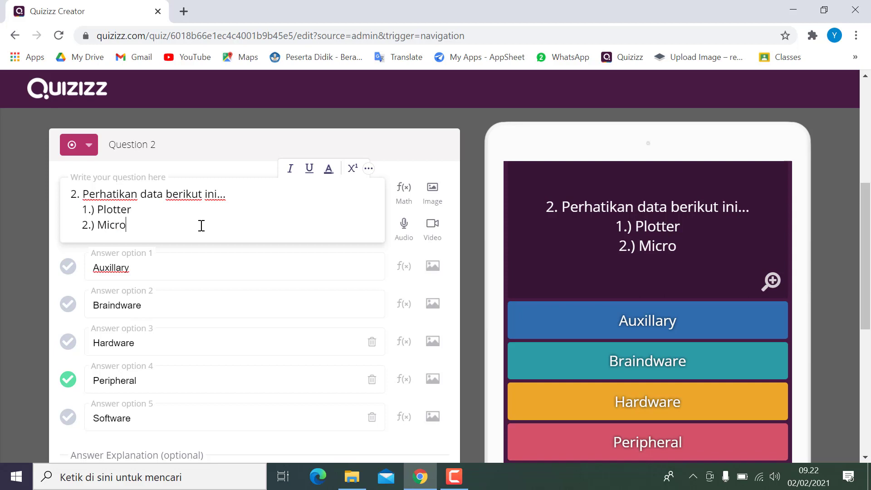
pyautogui.write('p')
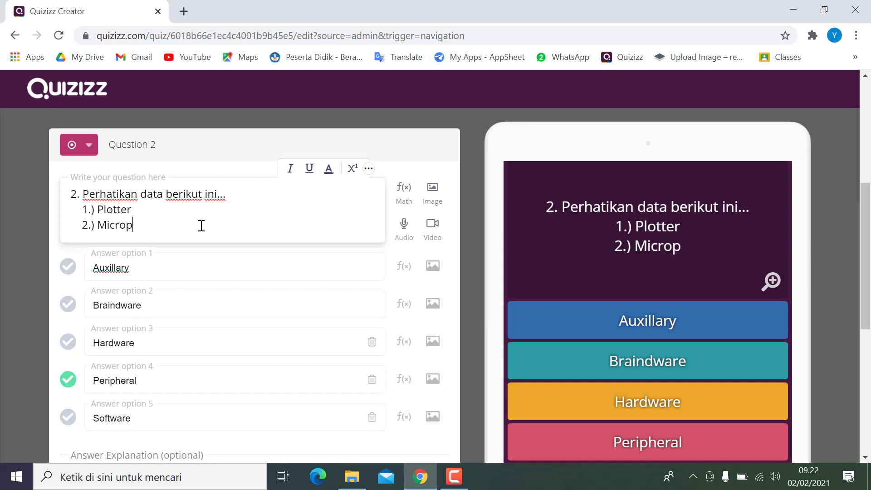
pyautogui.write('hone')
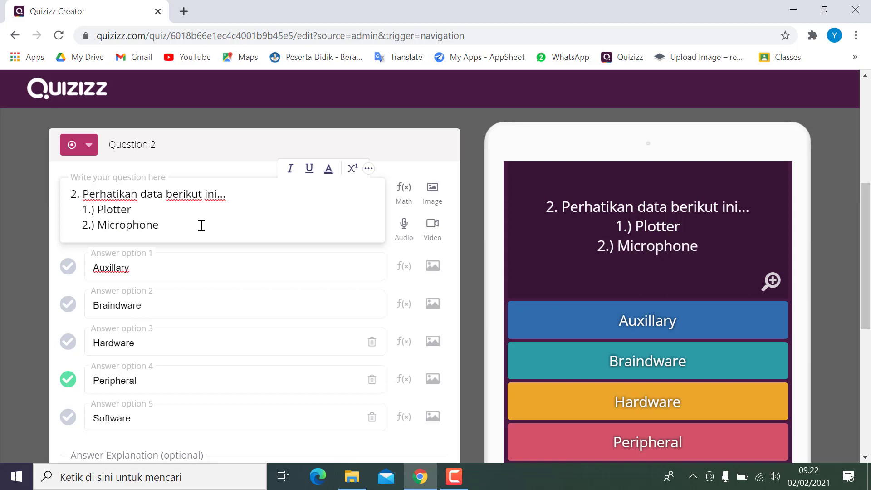
pyautogui.press('Return')
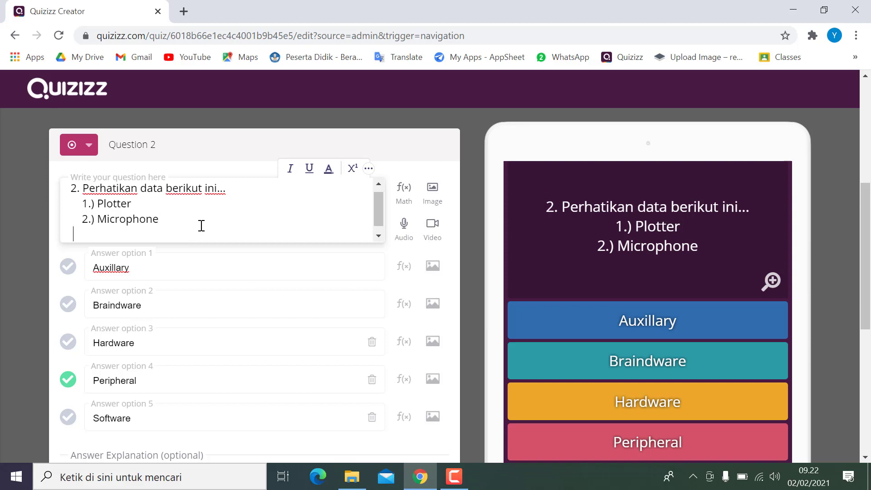
# - Add the third list item "3.)Printer" to the question 2 text, followed by a new line
pyautogui.write('3')
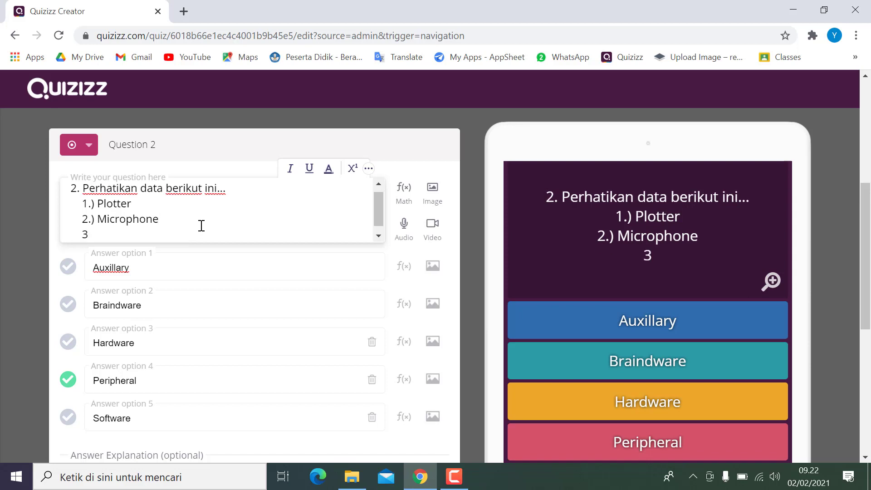
pyautogui.write(')')
pyautogui.press('BackSpace')
pyautogui.write('.)')
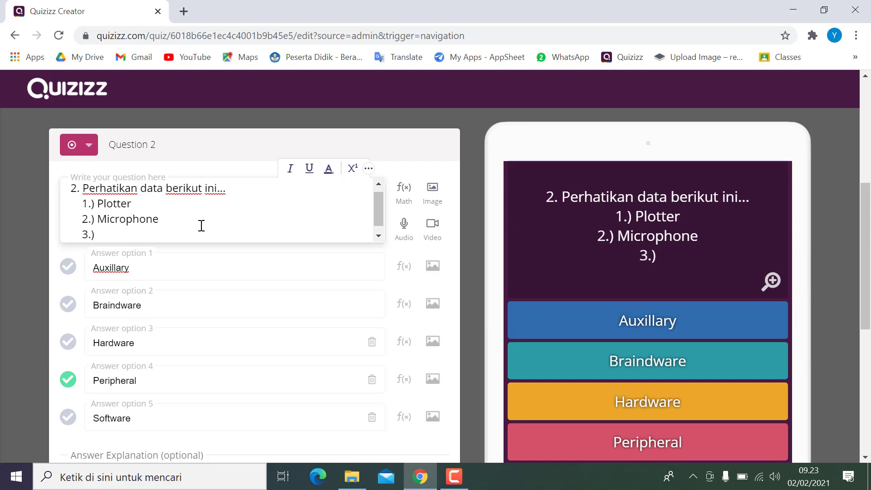
pyautogui.write('Printer')
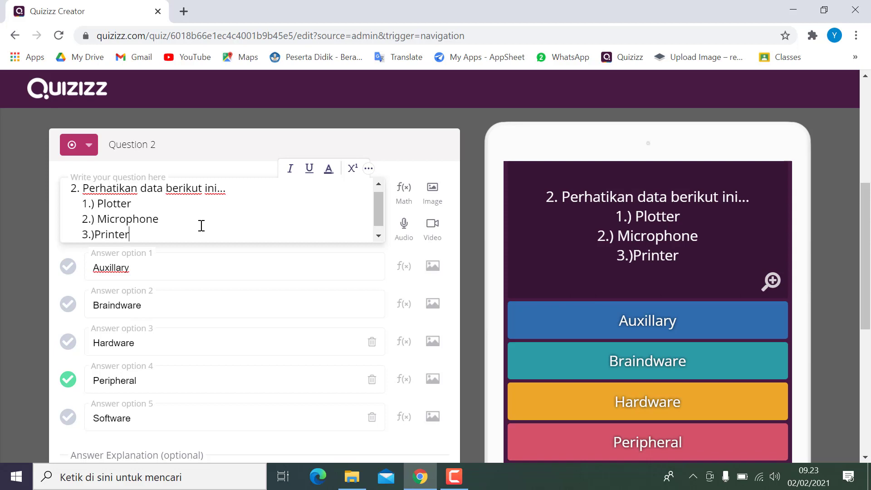
pyautogui.press('Return')
# - Add the fourth list item "4.) Joystick" to the question 2 text, followed by a new line
pyautogui.write('4')
pyautogui.press('BackSpace')
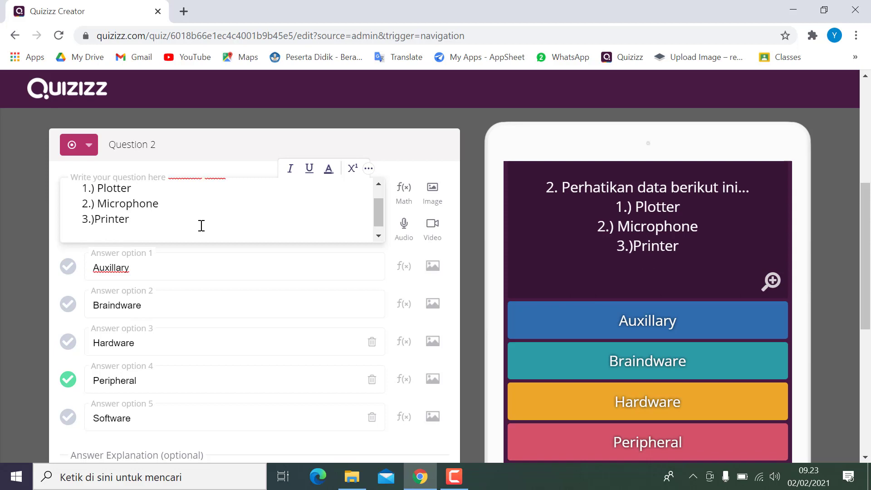
pyautogui.write('4.) Joystic')
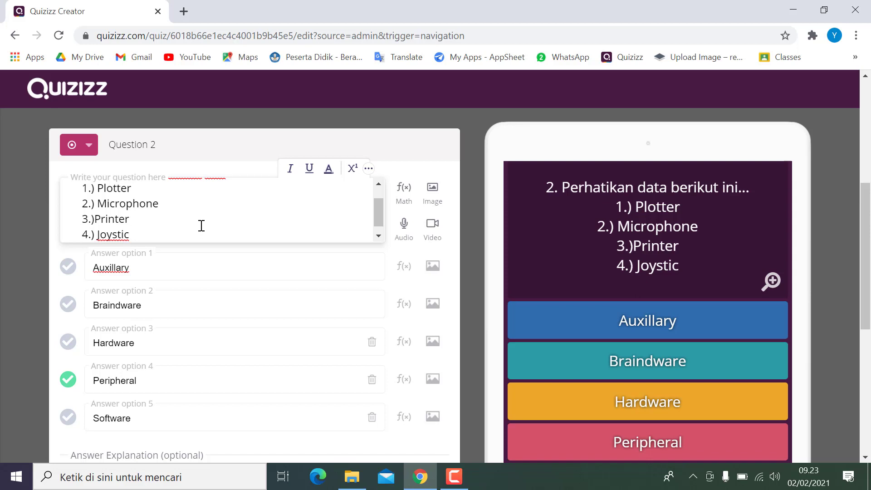
pyautogui.write('k')
pyautogui.press('Return')
# - Add the list items "5.) Disk Drive" and "6.) Monitor" on separate lines of the question 2 text
pyautogui.write('5')
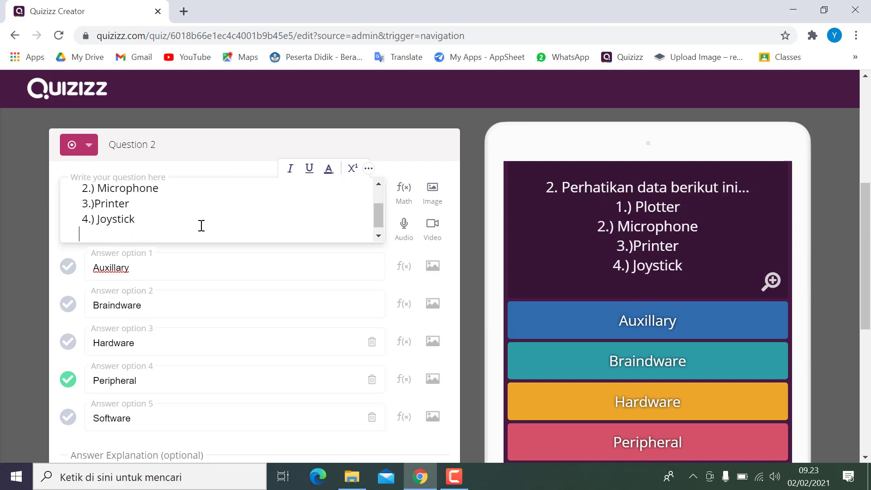
pyautogui.write('.)')
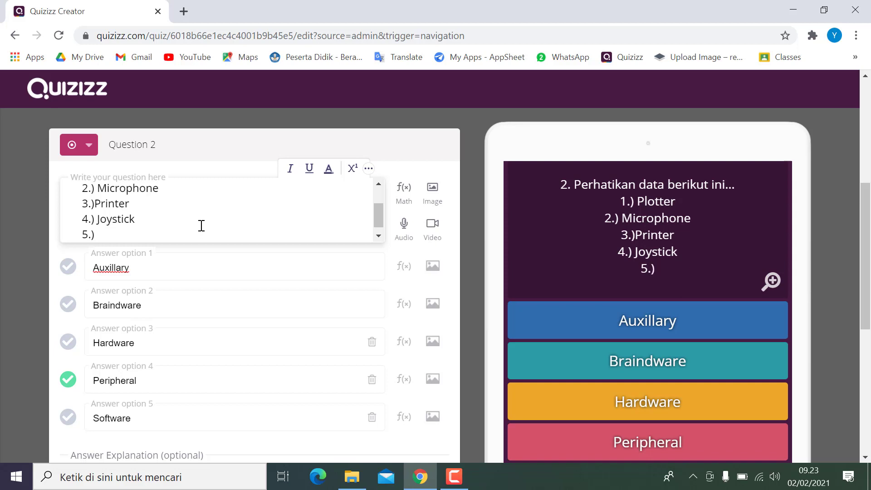
pyautogui.write(' Disk Drive')
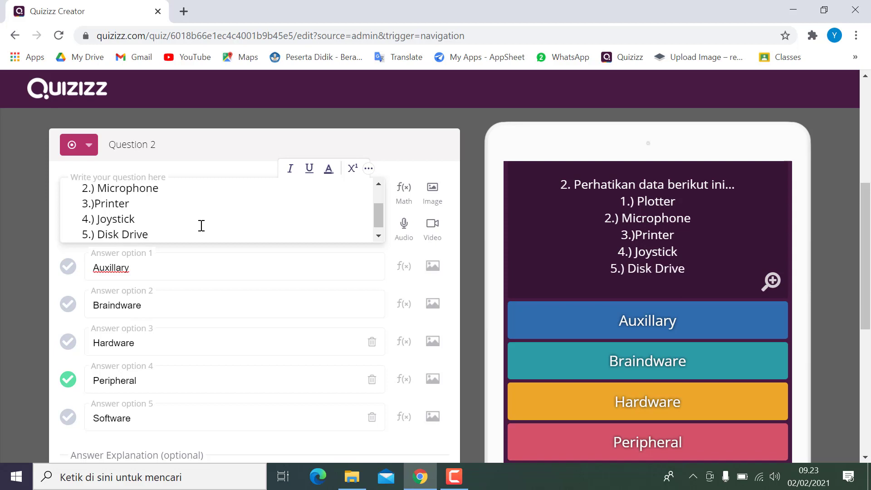
pyautogui.press('Return')
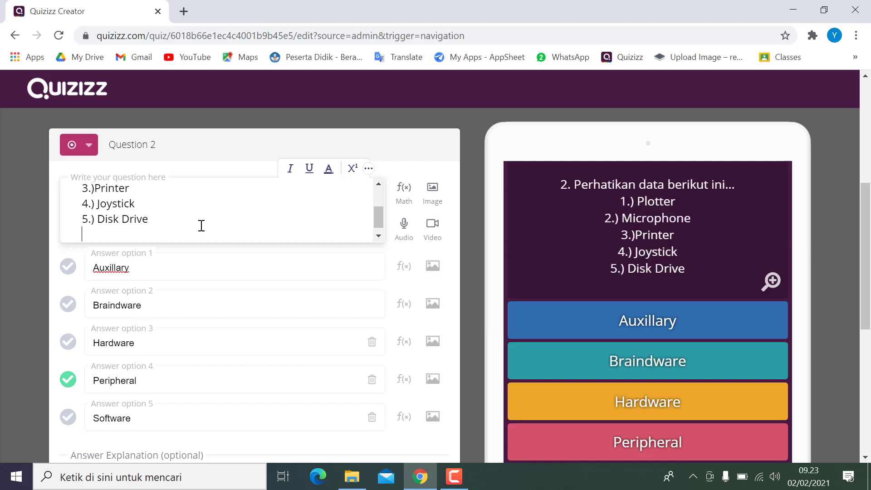
pyautogui.write('6.)')
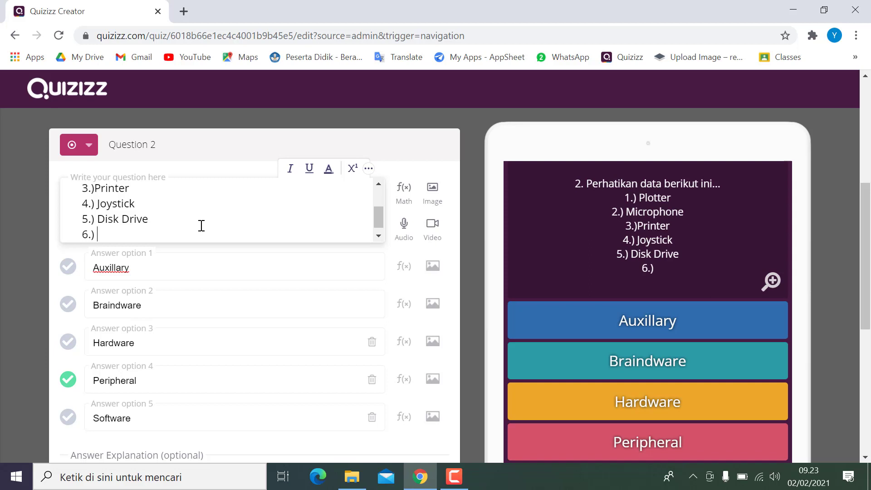
pyautogui.write(' Monitor')
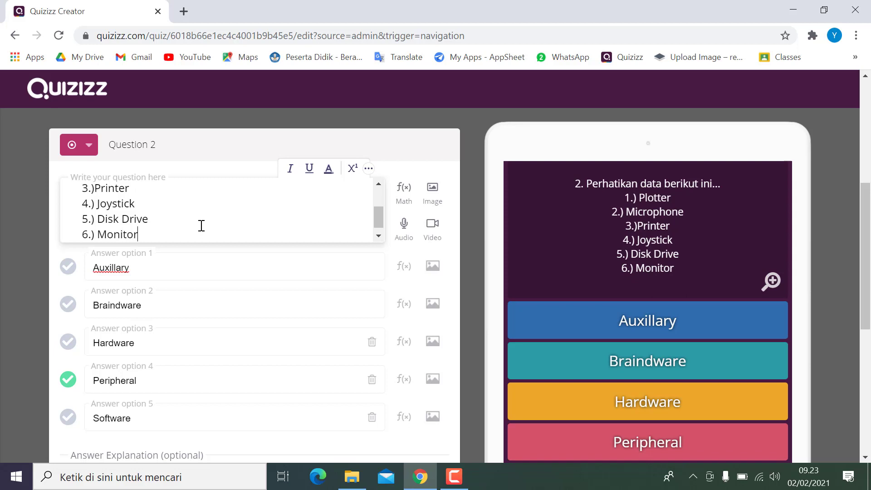
pyautogui.press('Return')
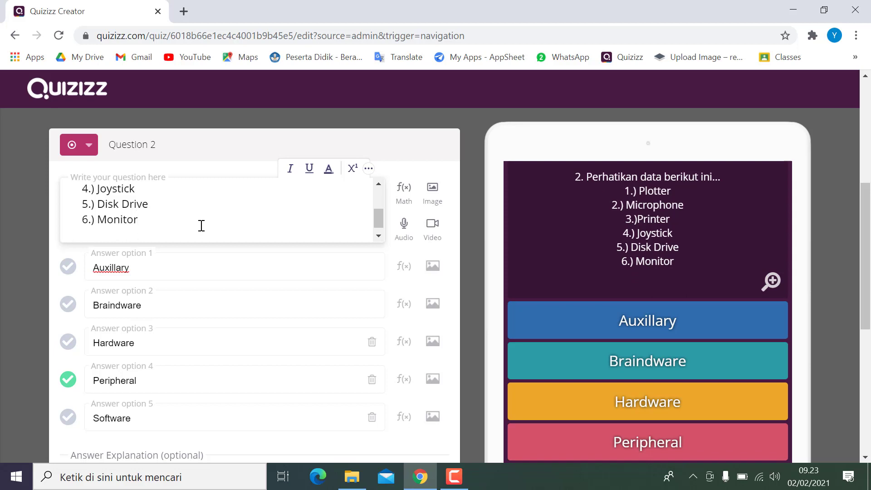
# - Begin the closing sentence below the list with "Berdasarkan data diatas, yang termasuk dalam kategori"
pyautogui.write('Berdasa')
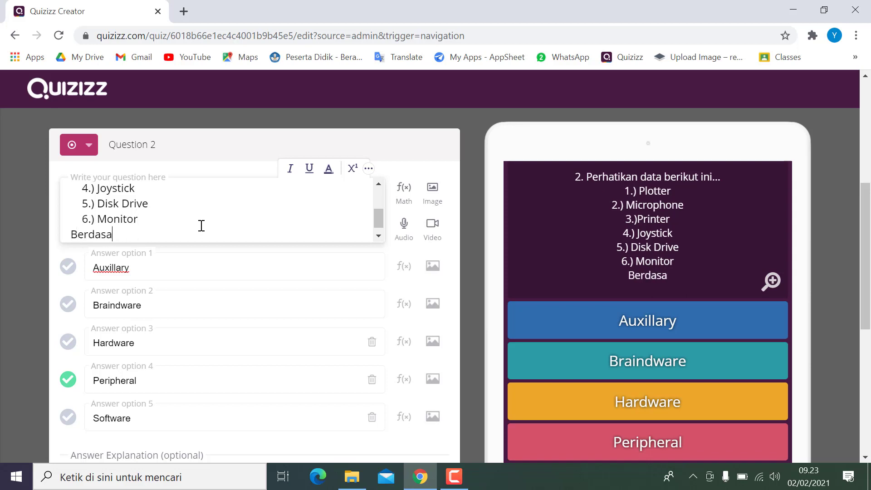
pyautogui.write('rkan data d')
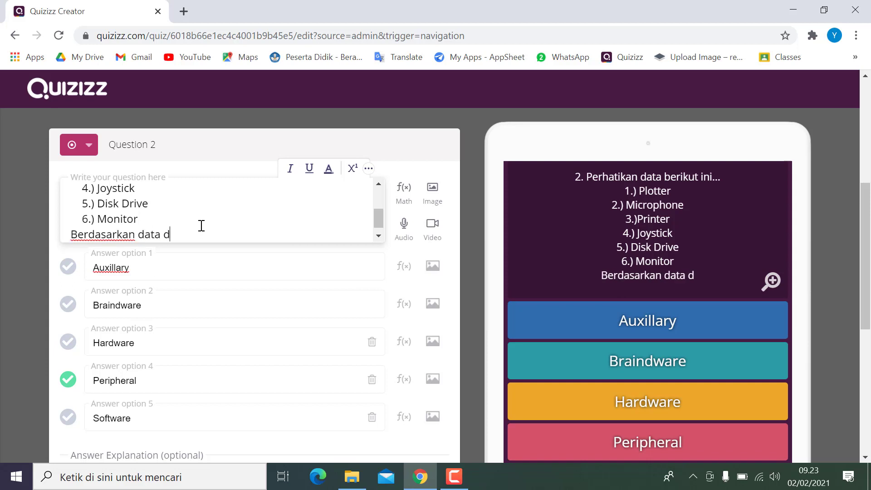
pyautogui.write('iatas')
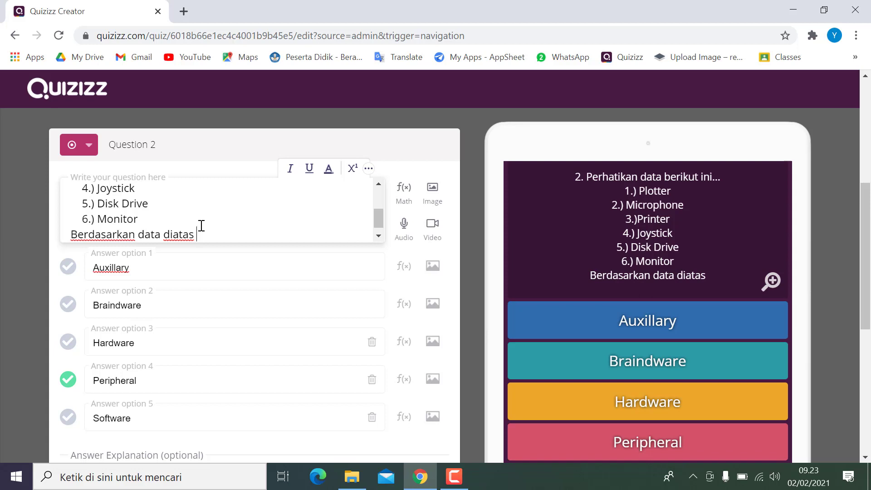
pyautogui.write(', yan')
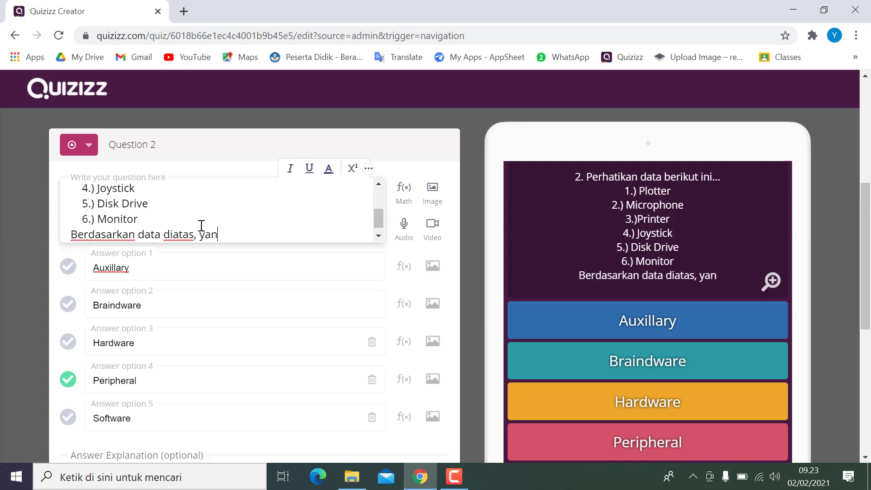
pyautogui.write('g termasuk da')
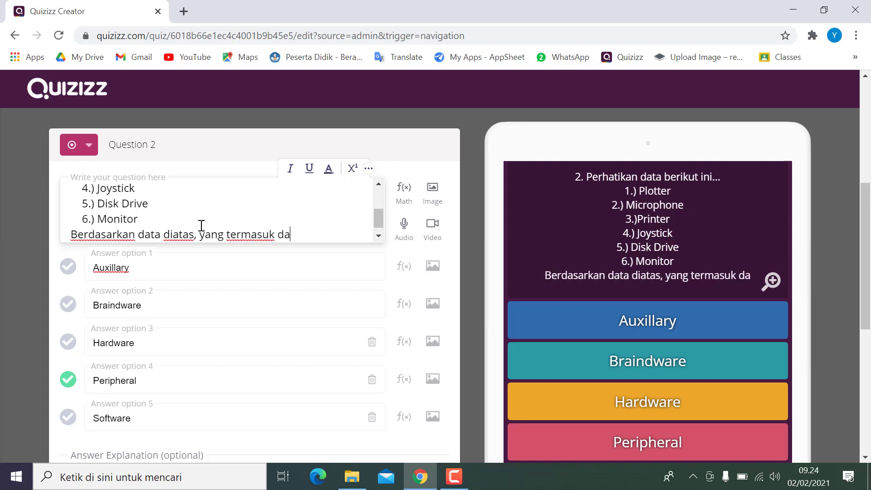
pyautogui.write('lam kategoro')
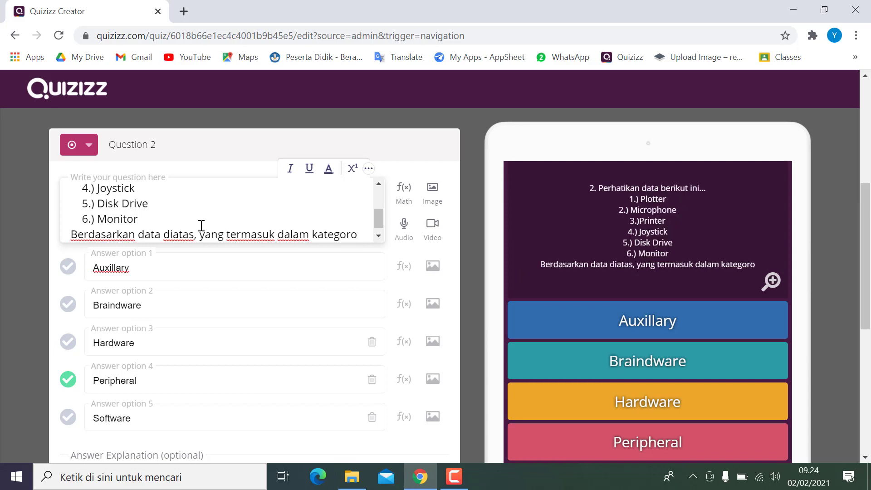
pyautogui.press('BackSpace')
pyautogui.write('i')
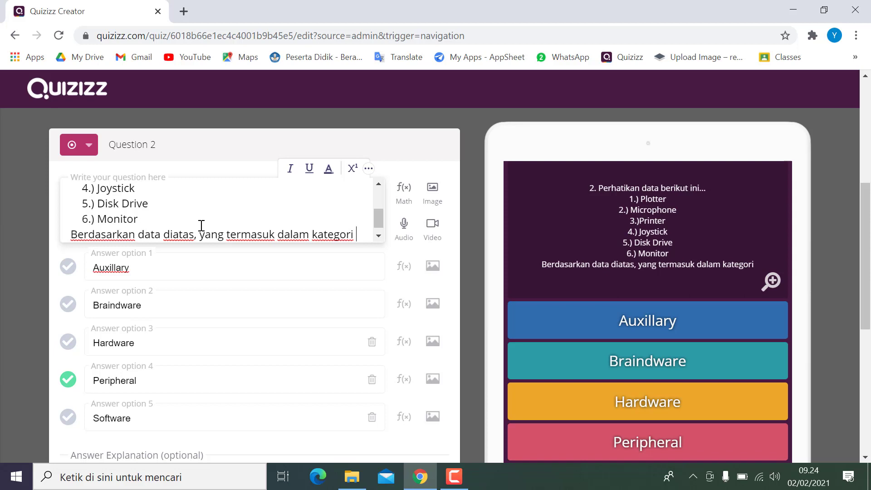
# - Complete the closing sentence of question 2 with "alat untuk memasukan data ke komputer ditunjukan oleh nomor..."
pyautogui.write(' alat untuk ')
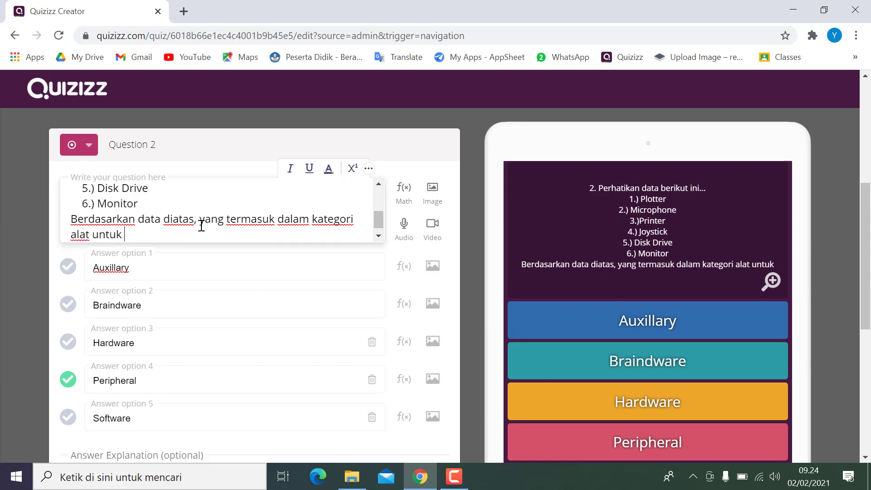
pyautogui.write('memasukan ')
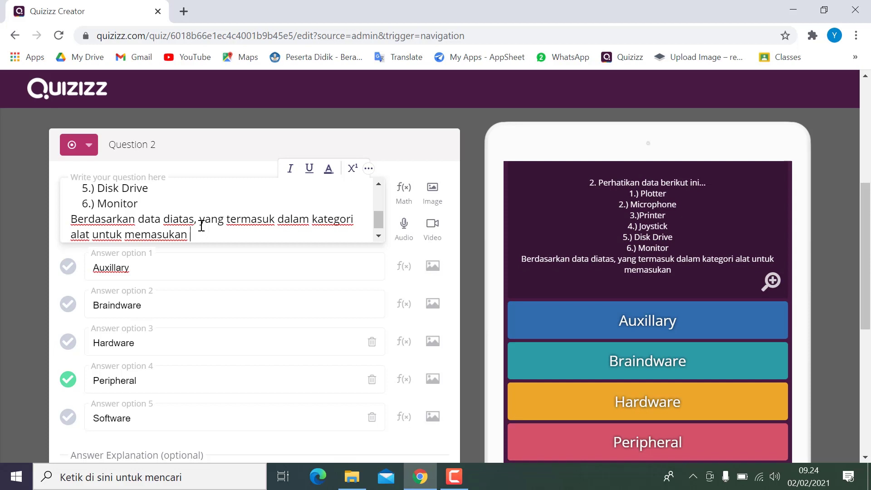
pyautogui.write('data ke')
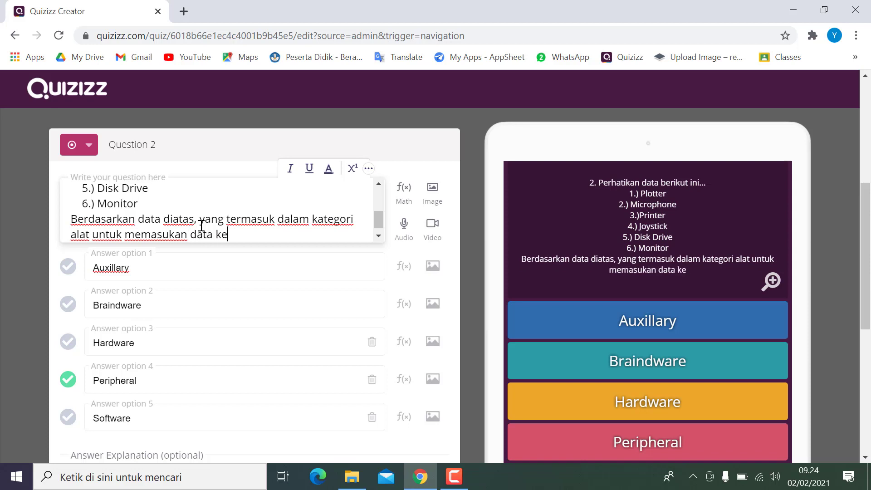
pyautogui.write('komputer')
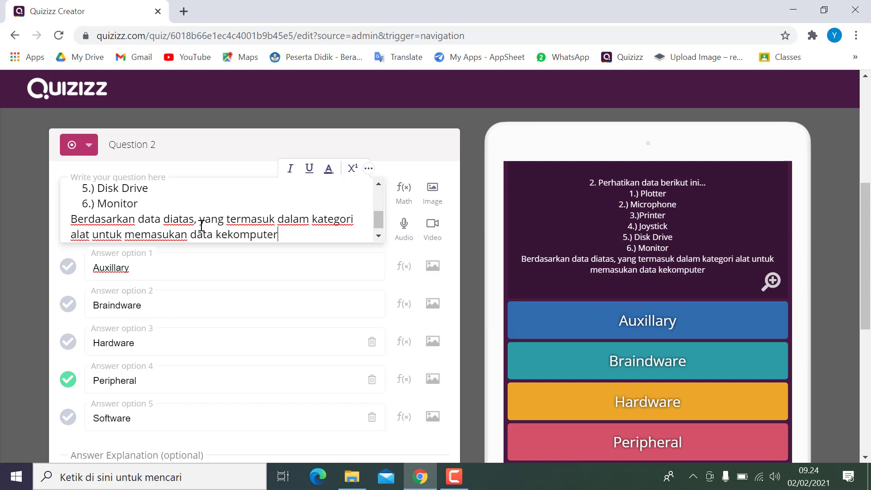
pyautogui.click(228, 235)
pyautogui.click(290, 237)
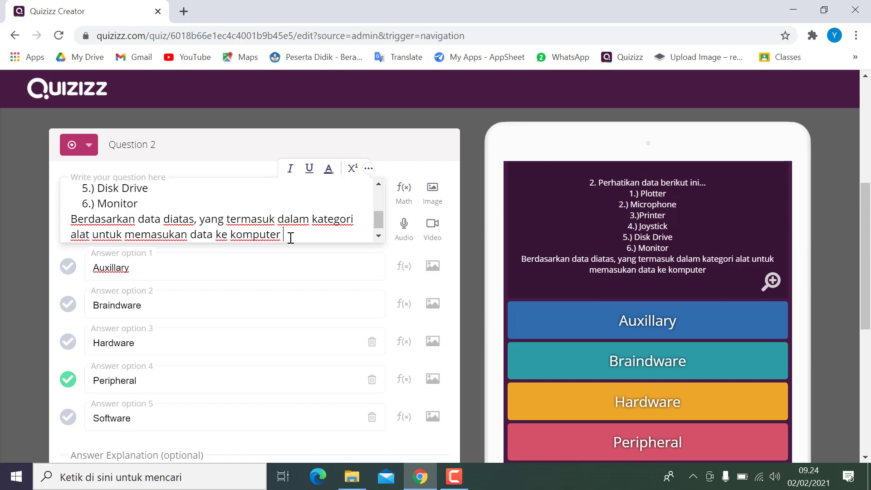
pyautogui.write('di')
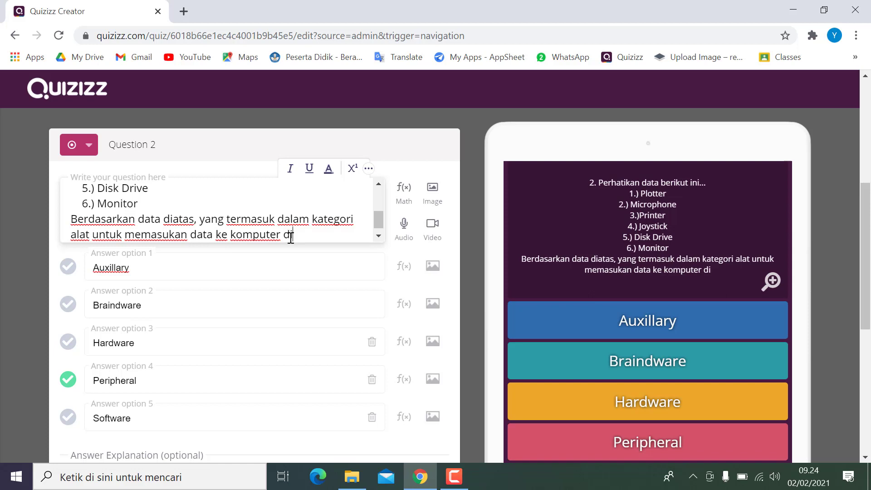
pyautogui.write('tunjukan ol')
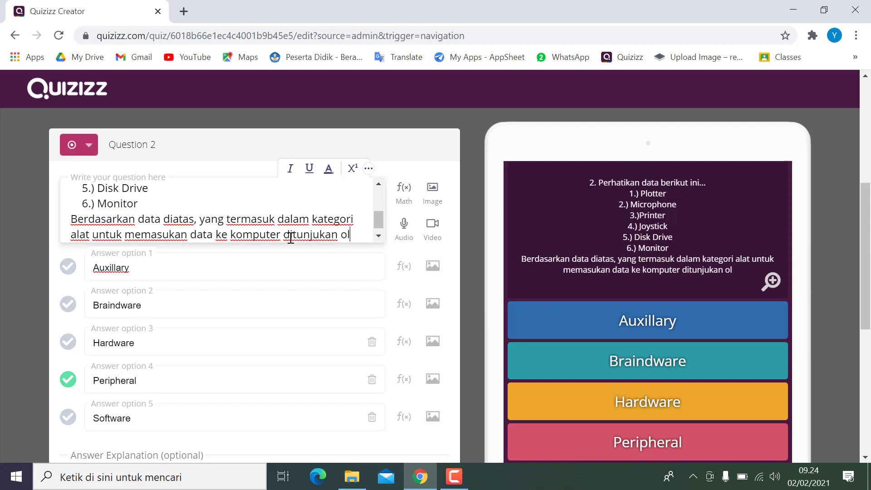
pyautogui.write('eh nomor...')
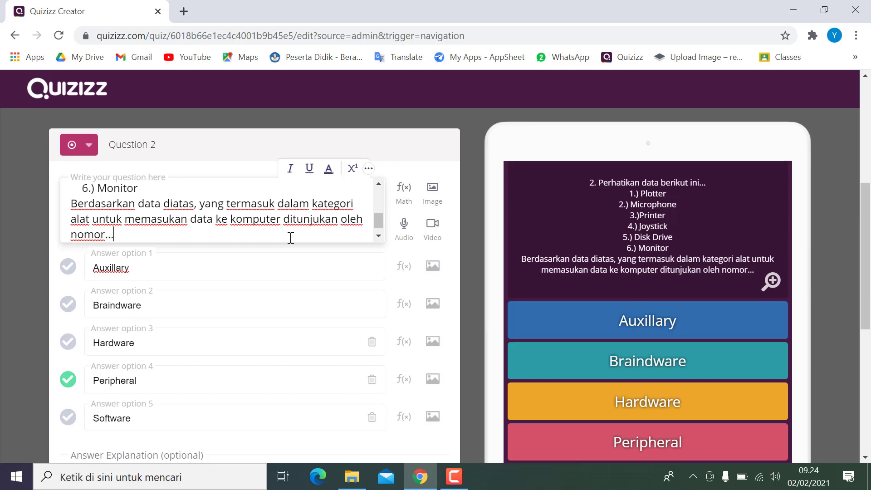
# - Replace answer option 1 of question 2 with "6, 4" and answer option 2 with "5, 3"
pyautogui.click(266, 270)
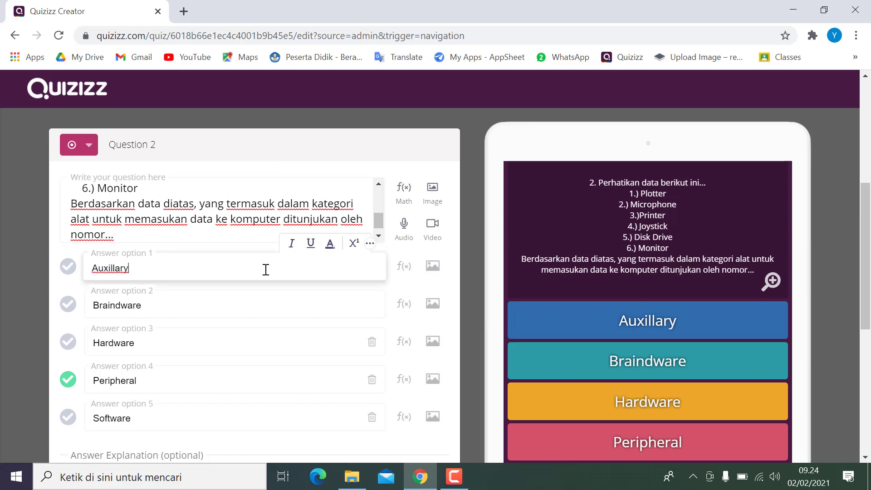
pyautogui.hotkey('ctrl', 'a')
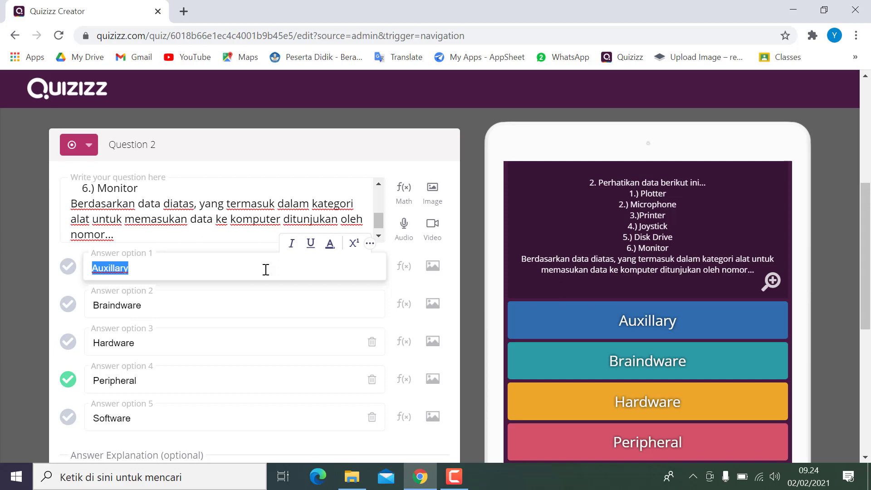
pyautogui.write('1')
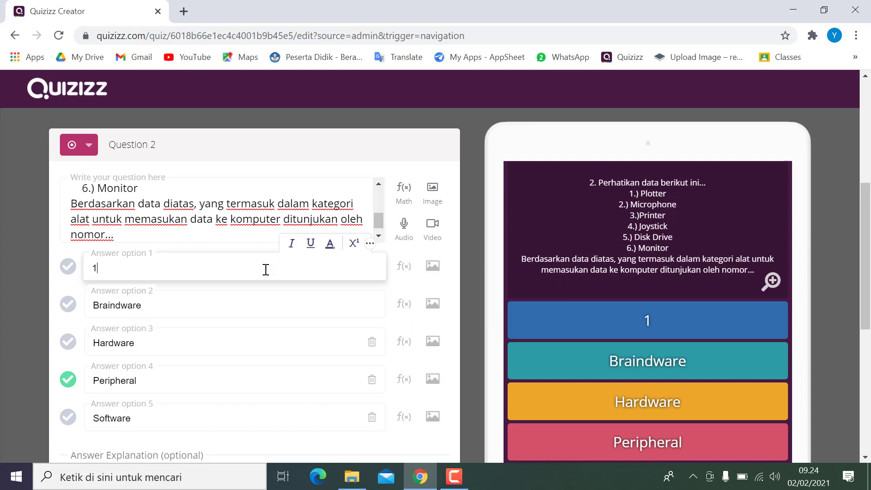
pyautogui.press('BackSpace')
pyautogui.write('6, 4')
pyautogui.press('Tab')
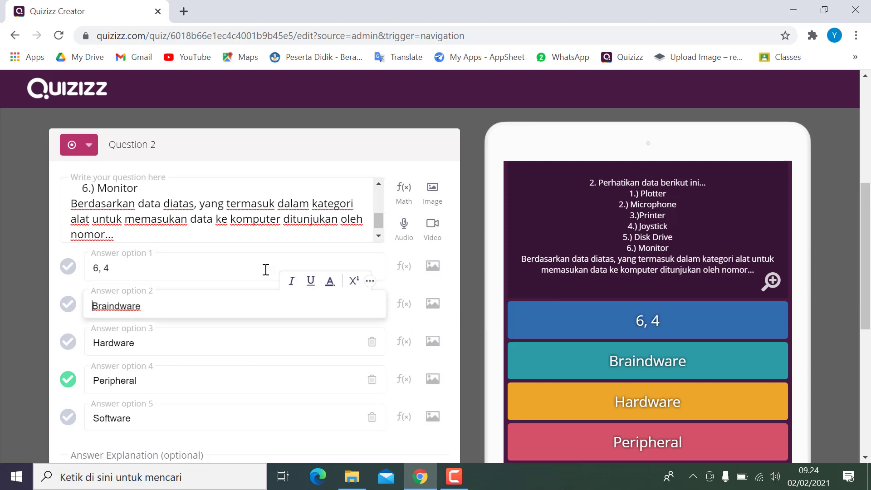
pyautogui.hotkey('ctrl', 'a')
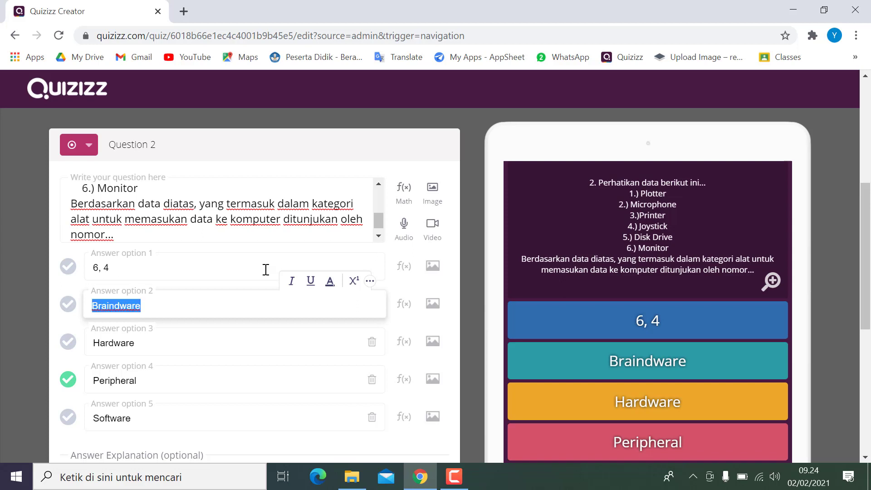
pyautogui.write('5, 3')
pyautogui.press('Tab')
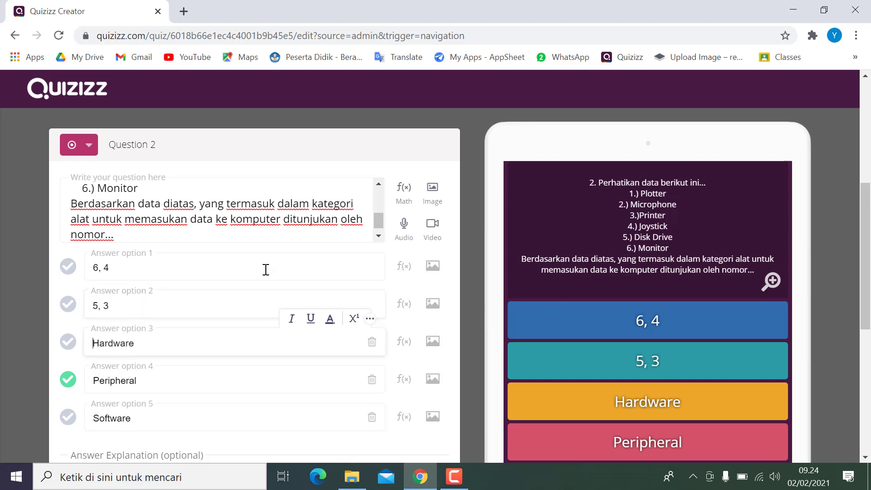
# - Replace answer options 3, 4 and 5 of question 2 with "4, 2", "3, 1" and "2, 5"
pyautogui.hotkey('ctrl', 'a')
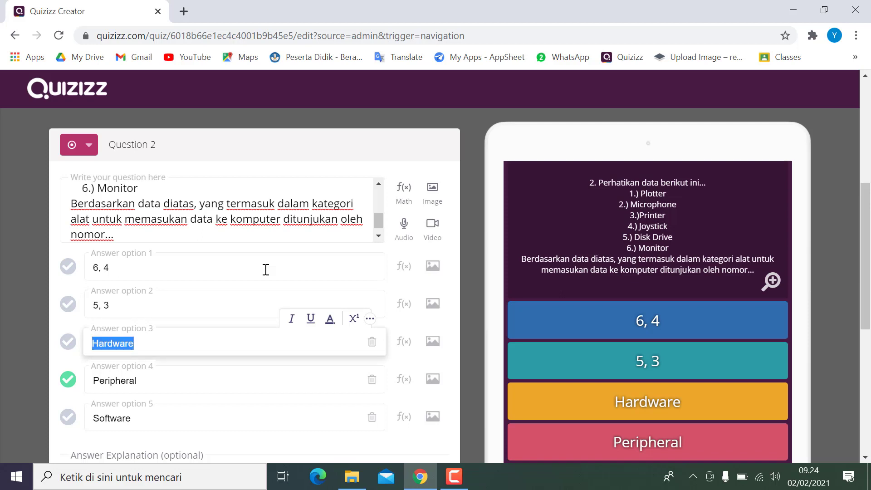
pyautogui.write('4, 2')
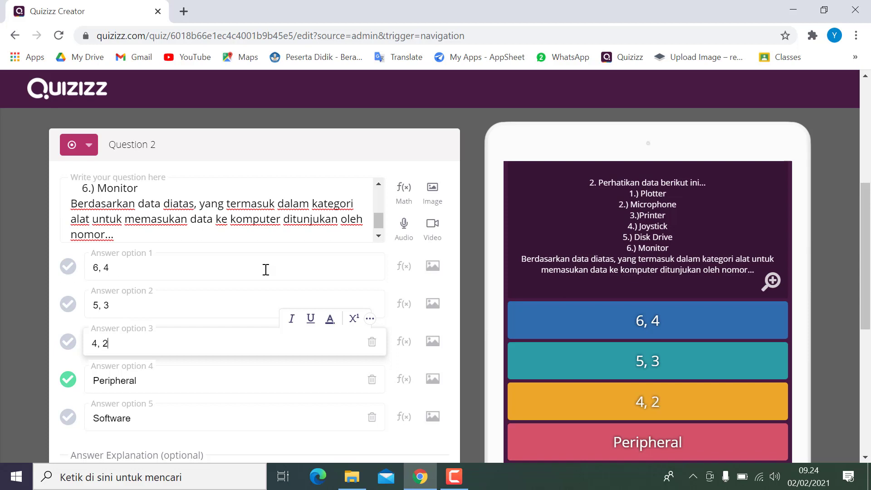
pyautogui.press('Tab')
pyautogui.hotkey('ctrl', 'a')
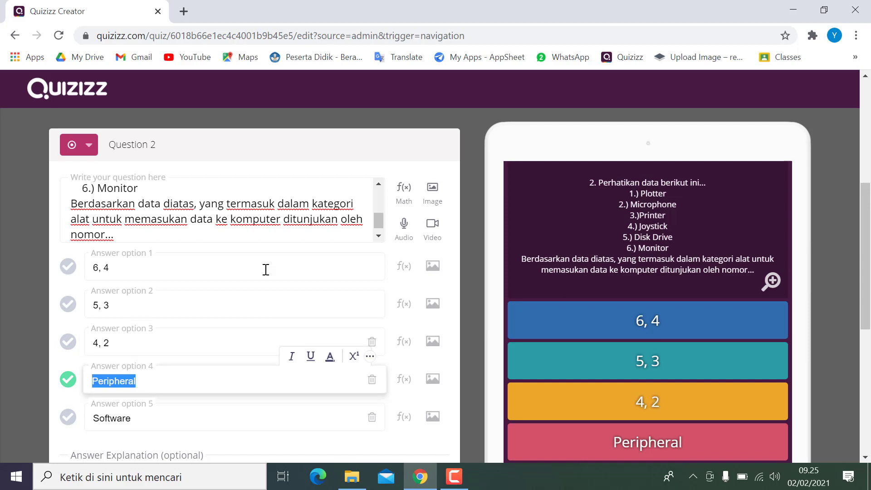
pyautogui.write('3, 1')
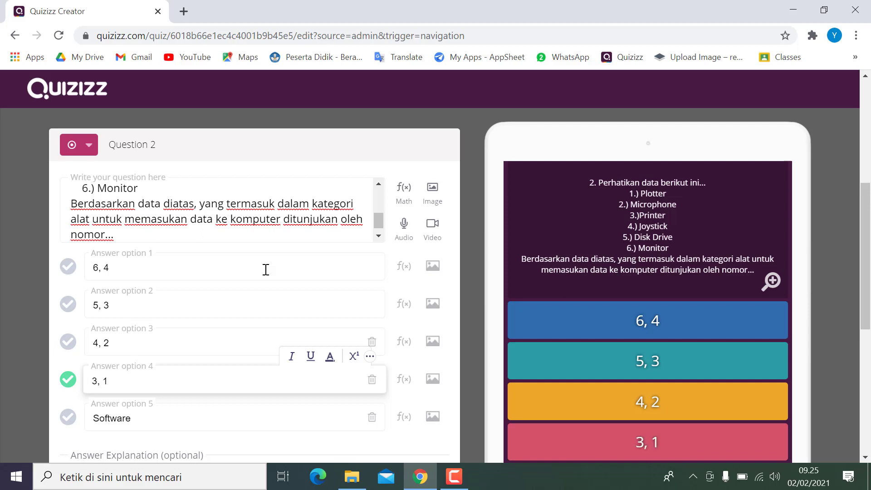
pyautogui.press('Tab')
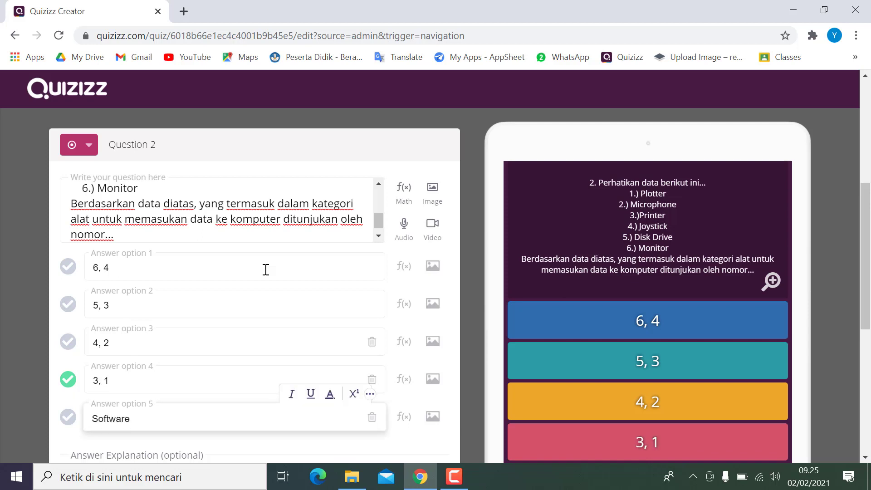
pyautogui.hotkey('ctrl', 'a')
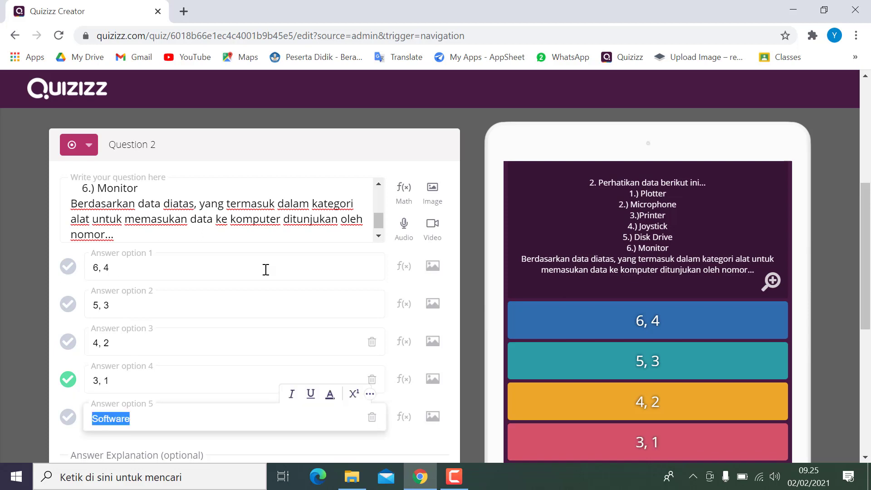
pyautogui.write('2, 5')
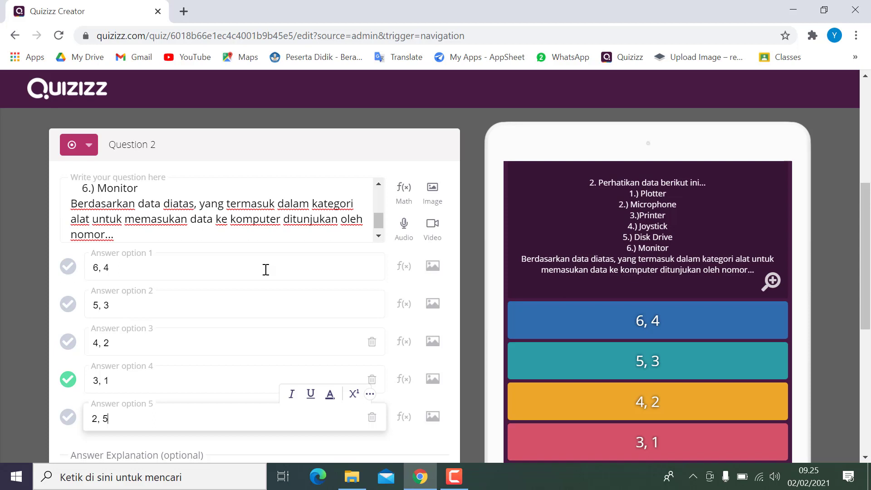
# - Mark answer option 3, "4, 2", as the correct answer and save question 2
pyautogui.click(68, 342)
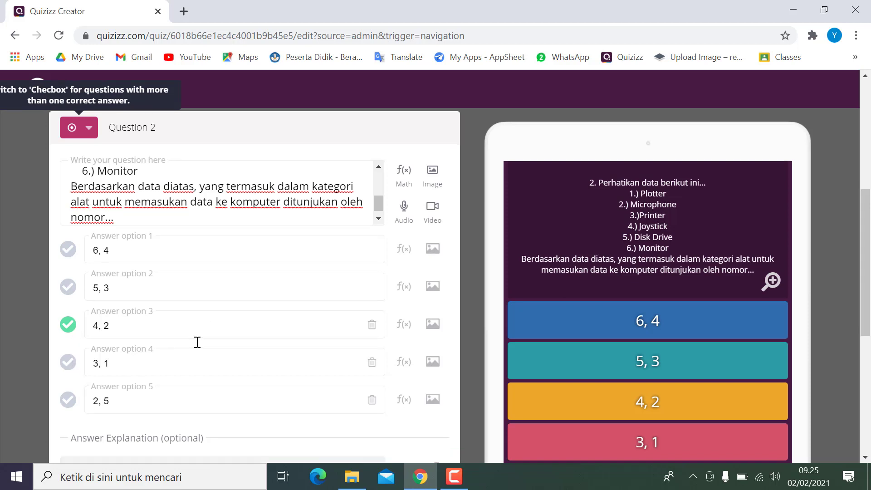
pyautogui.scroll(-5, 196, 342)
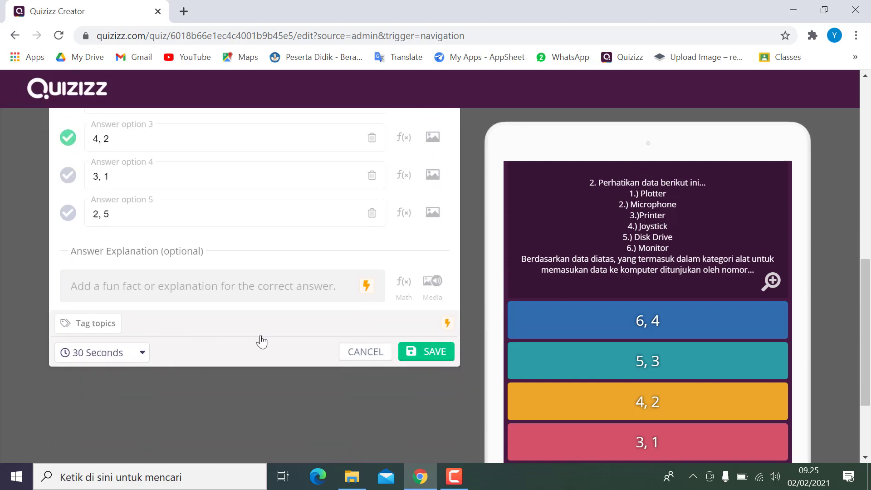
pyautogui.click(421, 356)
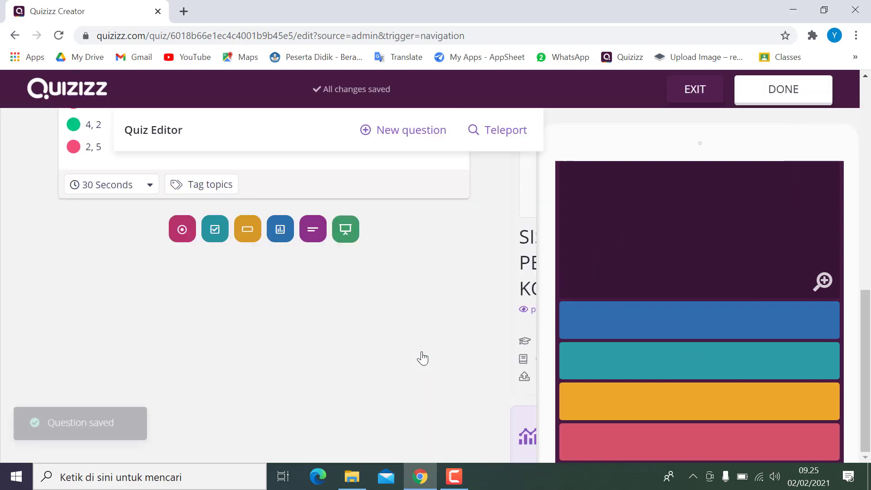
# - Review the text and answer choices of the two saved questions in the quiz editor
pyautogui.scroll(13, 408, 349)
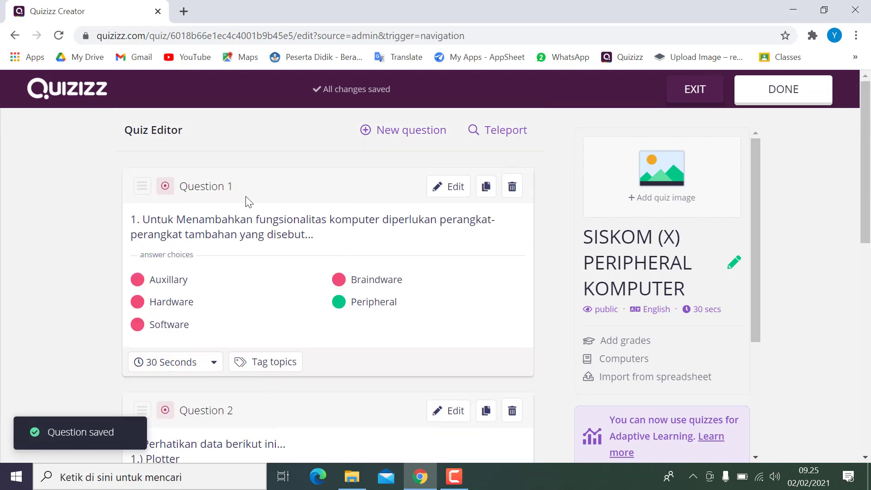
pyautogui.scroll(-2, 272, 245)
pyautogui.scroll(-3, 280, 252)
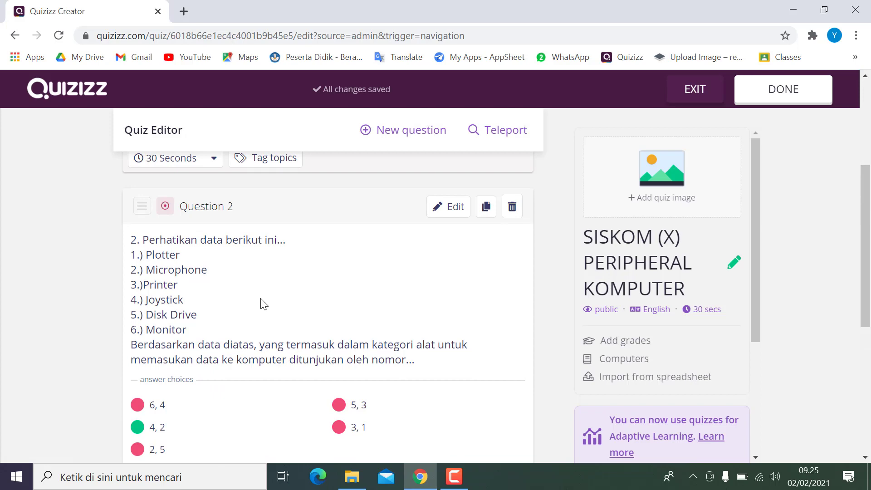
pyautogui.scroll(-2, 263, 301)
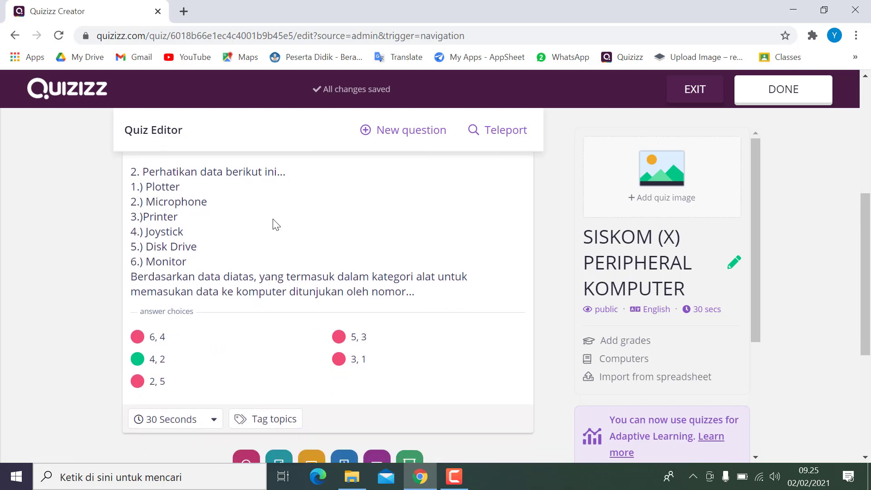
pyautogui.scroll(-3, 376, 295)
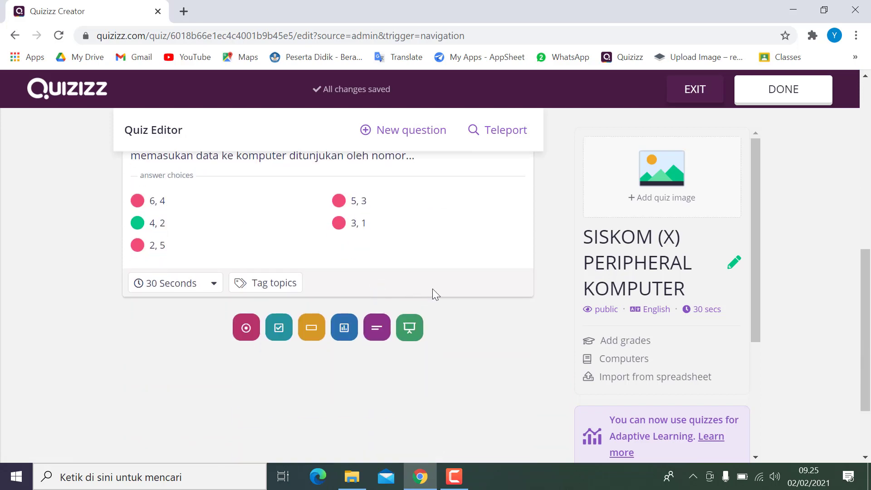
pyautogui.scroll(5, 432, 288)
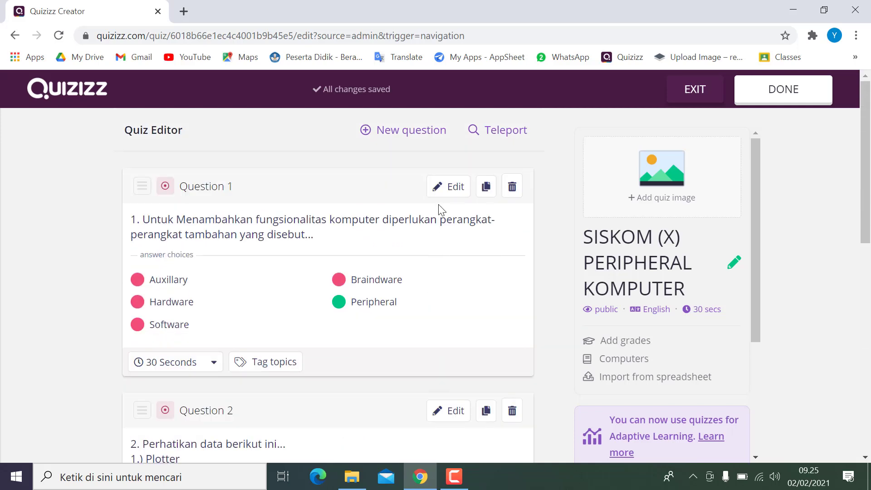
pyautogui.click(396, 141)
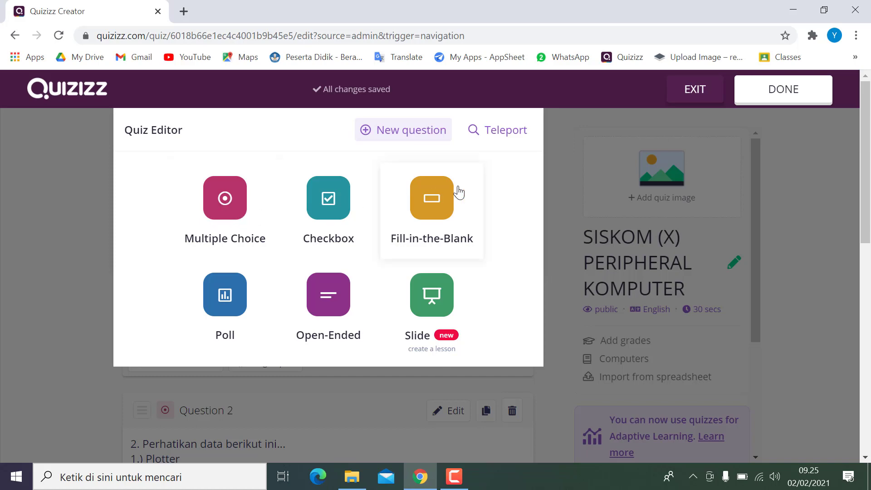
pyautogui.click(559, 192)
pyautogui.scroll(-10, 512, 225)
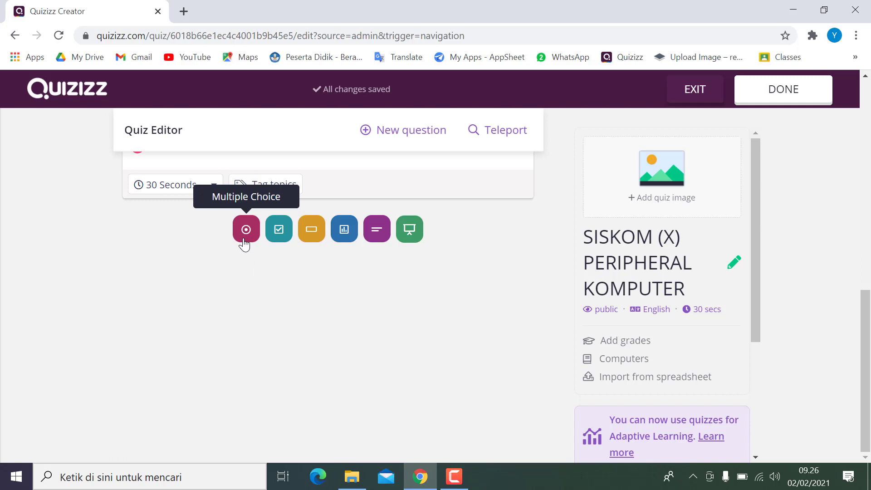
pyautogui.click(246, 229)
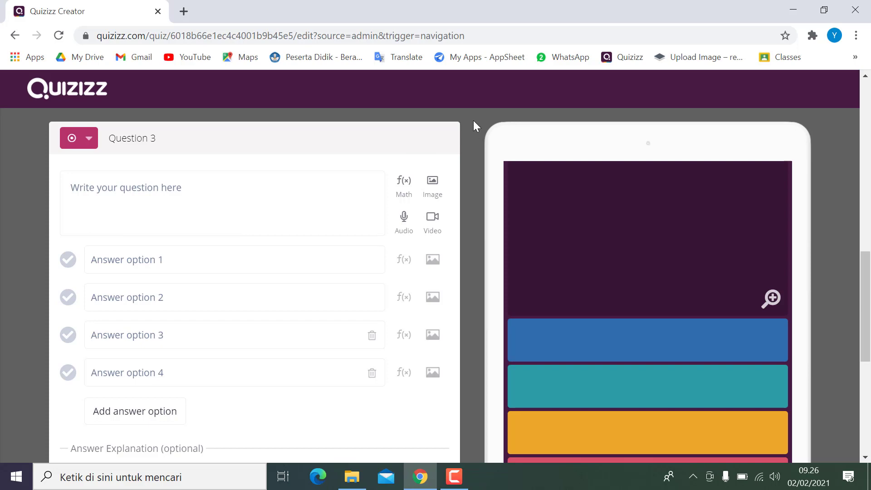
pyautogui.scroll(-5, 366, 224)
pyautogui.click(365, 345)
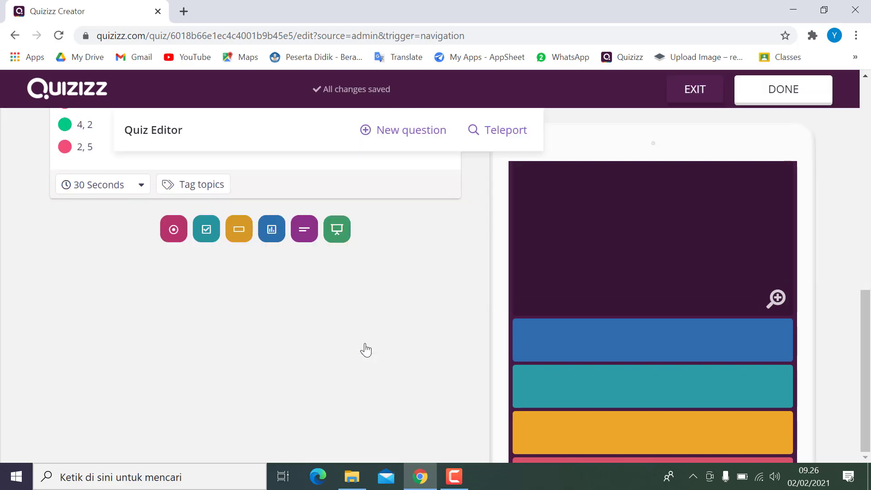
pyautogui.scroll(10, 398, 301)
pyautogui.click(417, 132)
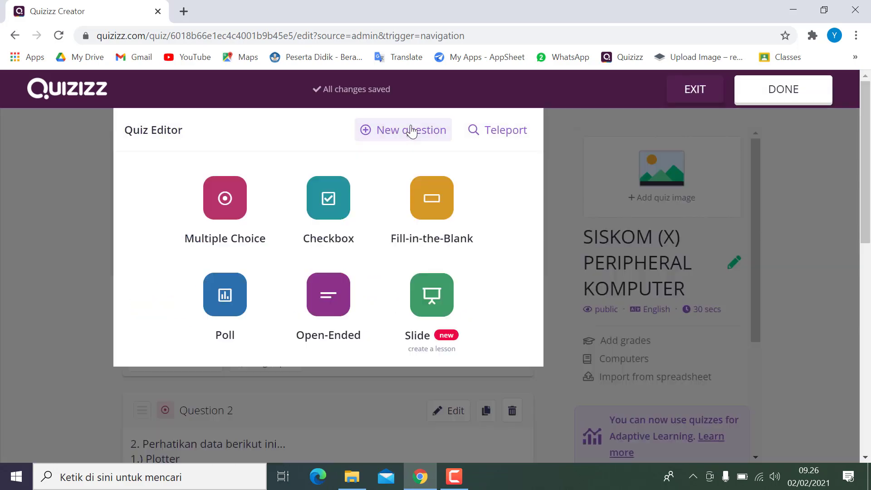
pyautogui.click(562, 162)
pyautogui.scroll(-10, 445, 247)
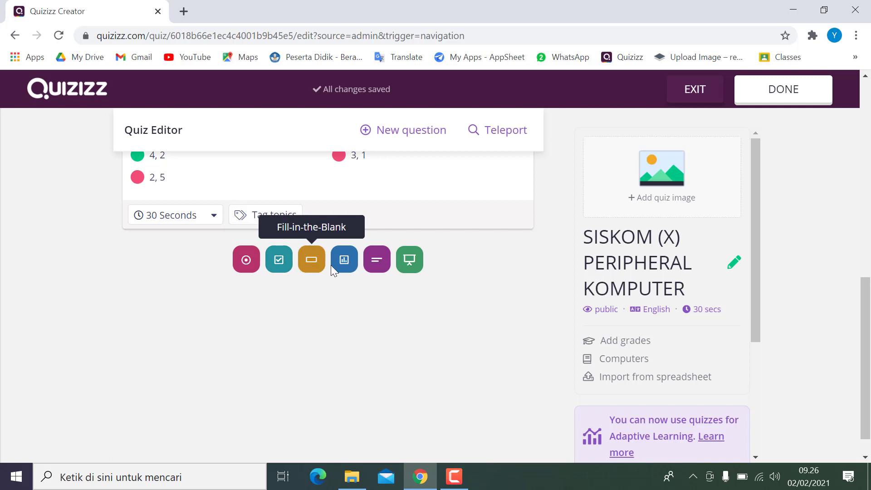
# - Add a multiple-choice question 3 with the question text "Perhatikan Gambar berikut ini."
pyautogui.click(247, 268)
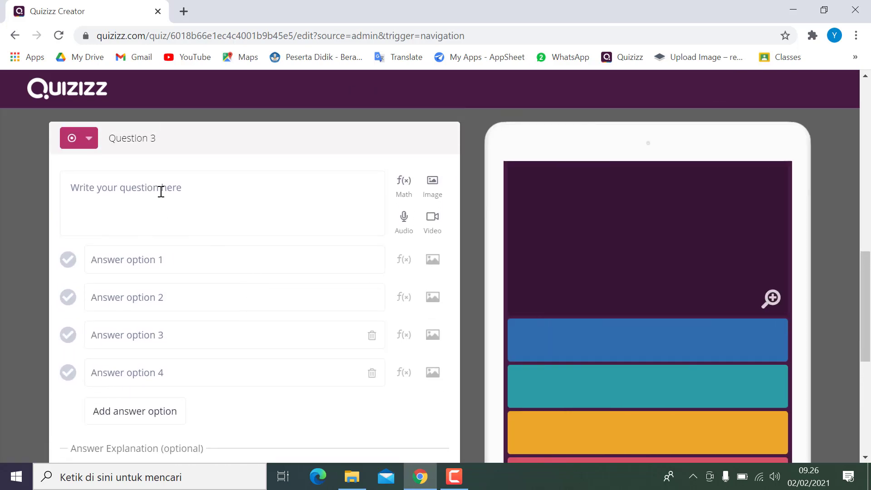
pyautogui.click(162, 192)
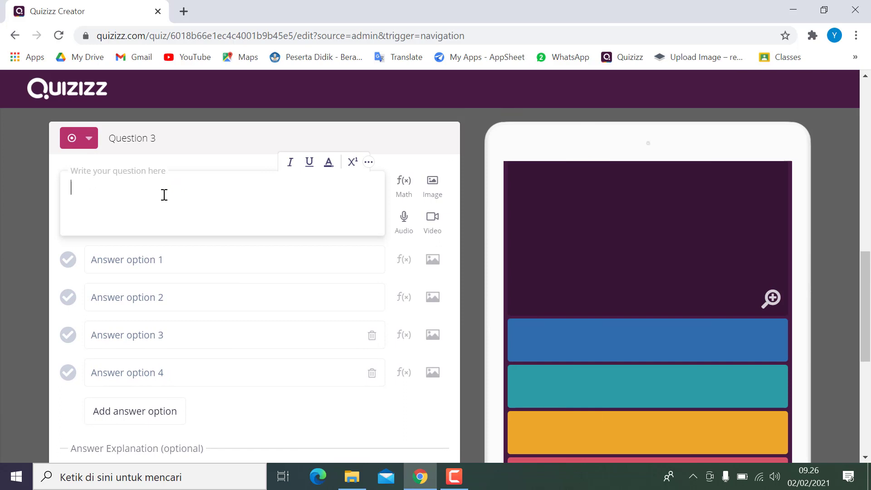
pyautogui.write('Perhatikan Gam')
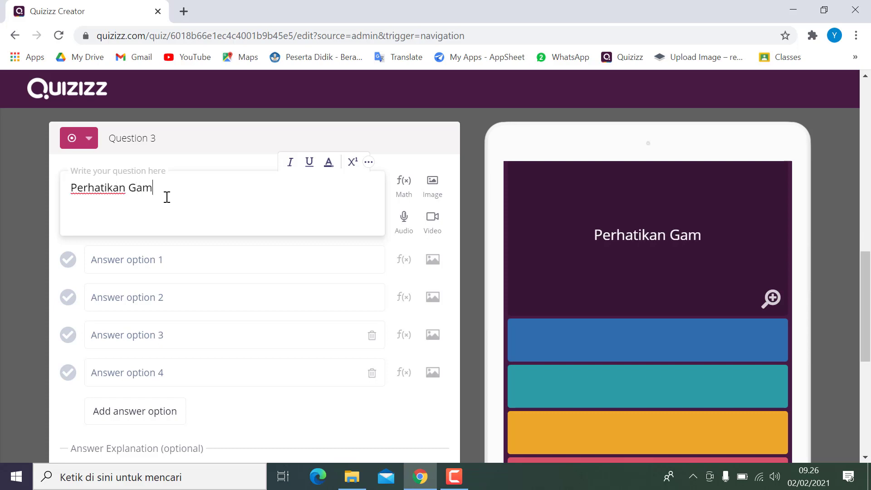
pyautogui.write('bar berikut ini')
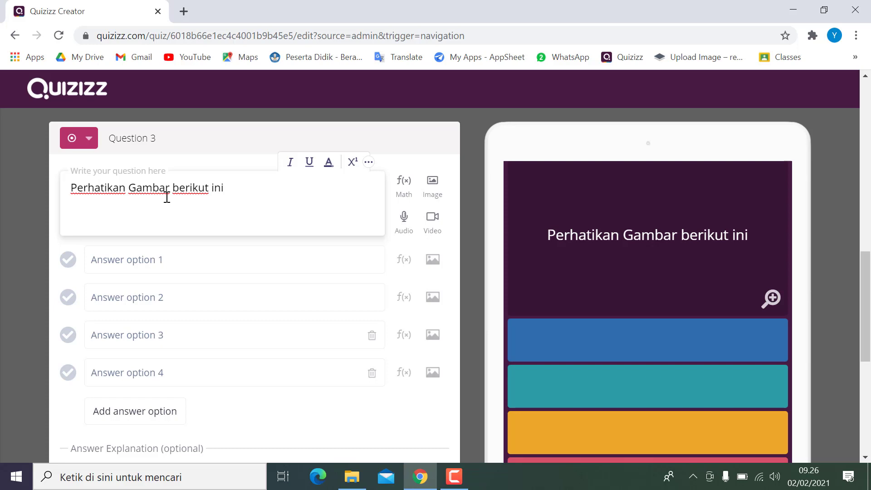
pyautogui.write('...')
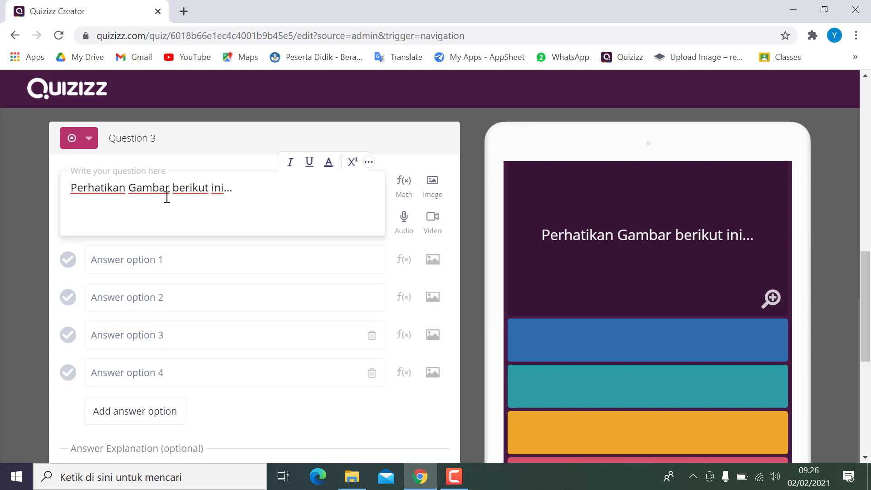
pyautogui.press('BackSpace')
pyautogui.press('BackSpace')
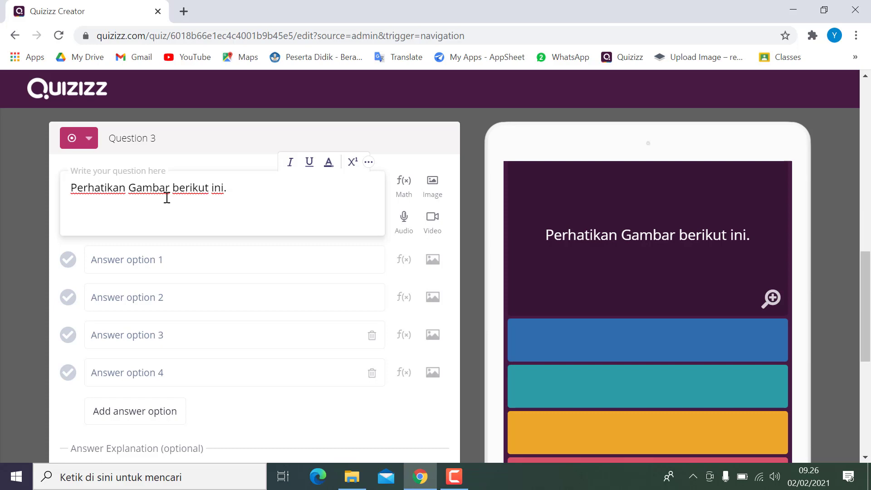
pyautogui.click(812, 432)
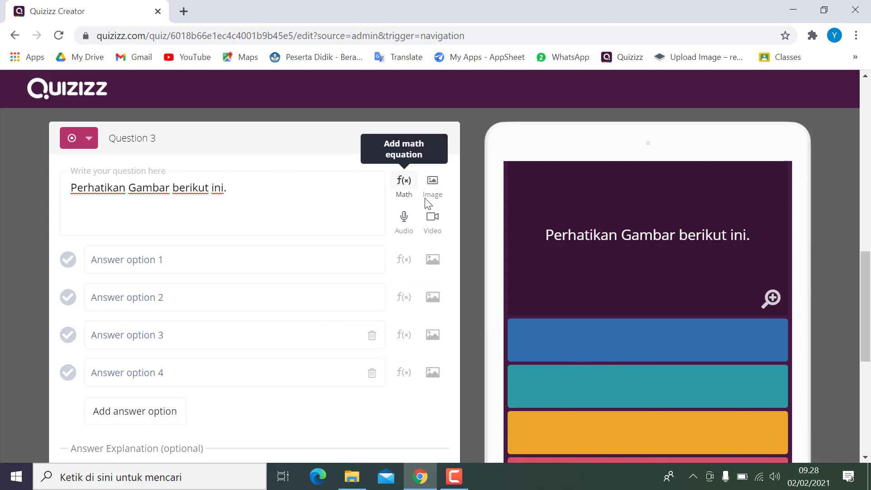
# - Attach the graphics tablet image stacks_image_1242 from the Pictures folder to question 3
pyautogui.click(437, 192)
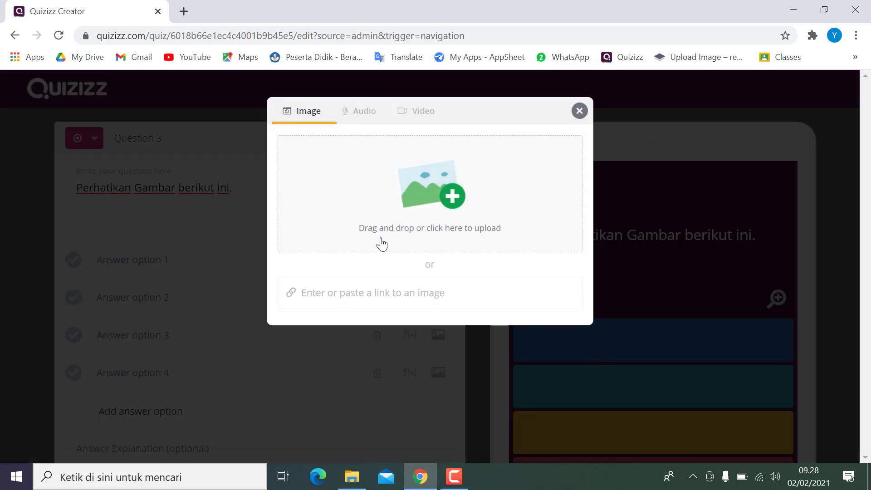
pyautogui.click(455, 205)
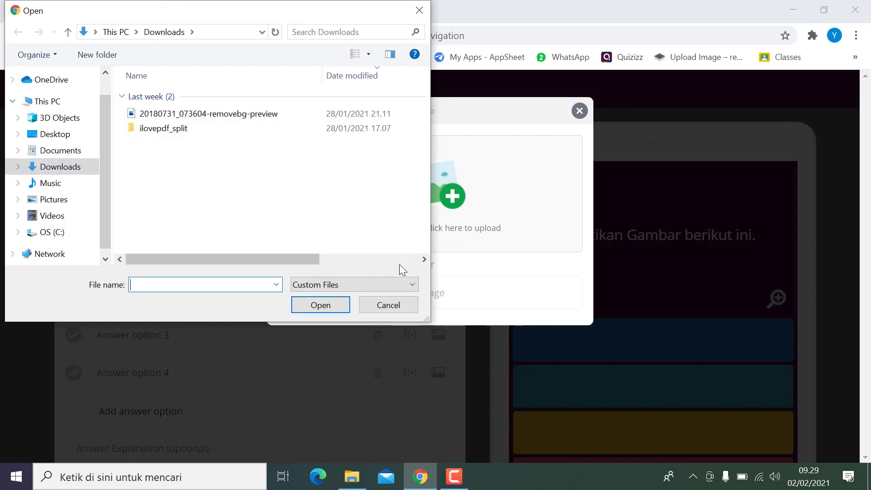
pyautogui.click(369, 55)
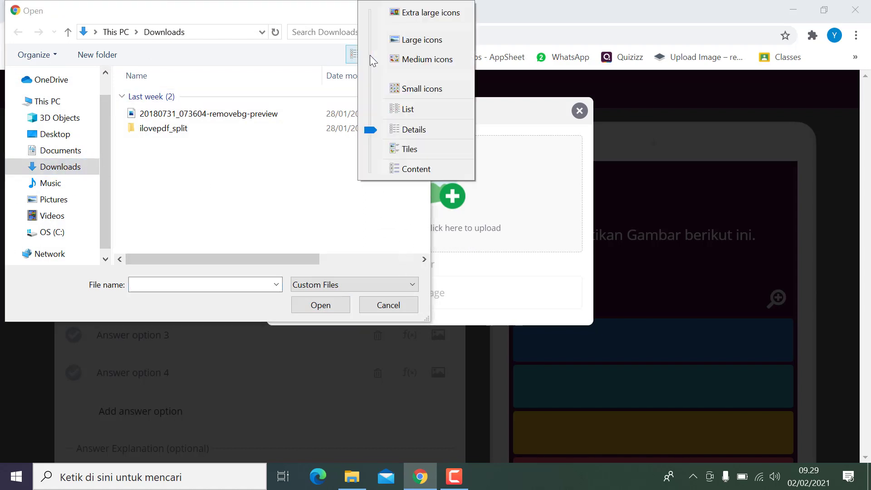
pyautogui.click(401, 39)
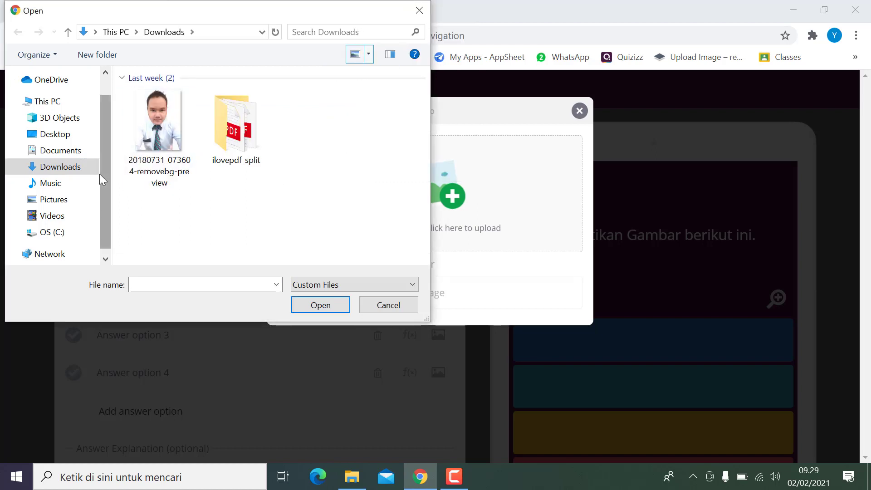
pyautogui.click(61, 166)
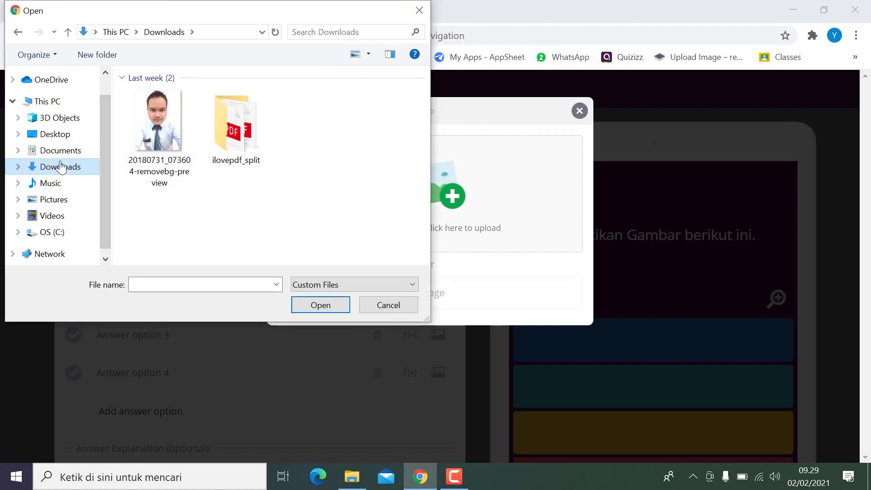
pyautogui.click(62, 203)
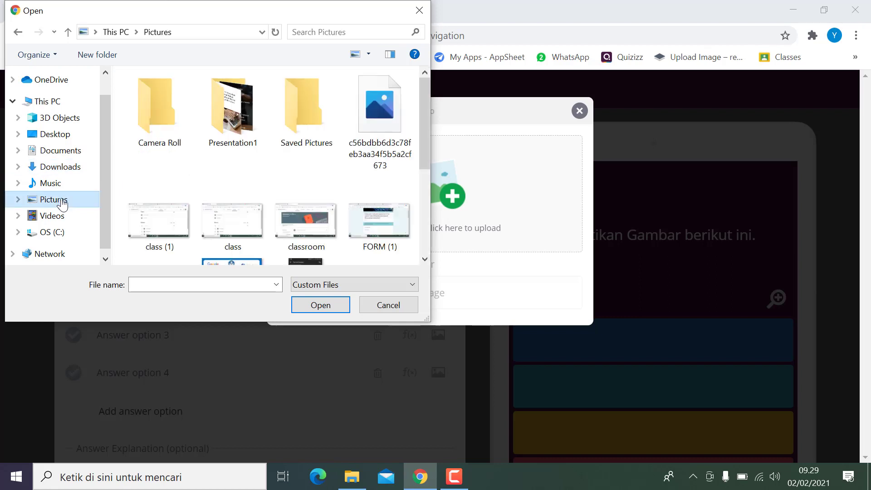
pyautogui.moveTo(424, 104); pyautogui.dragTo(412, 186)
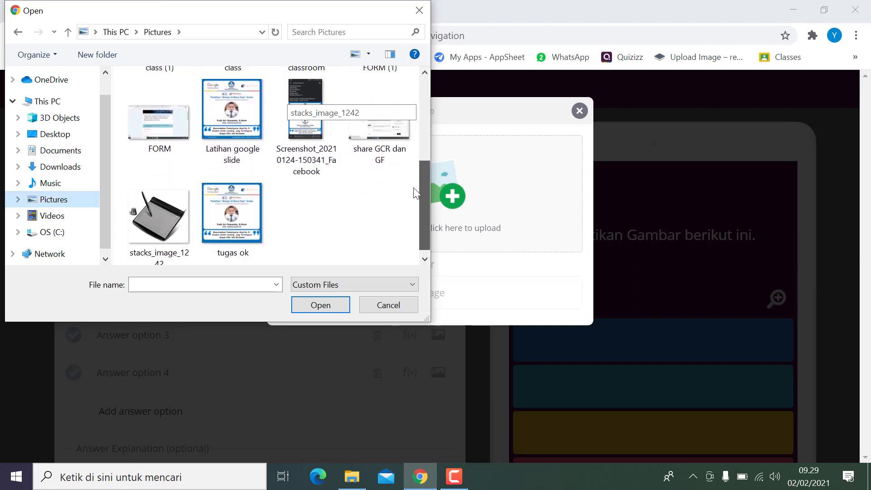
pyautogui.click(157, 206)
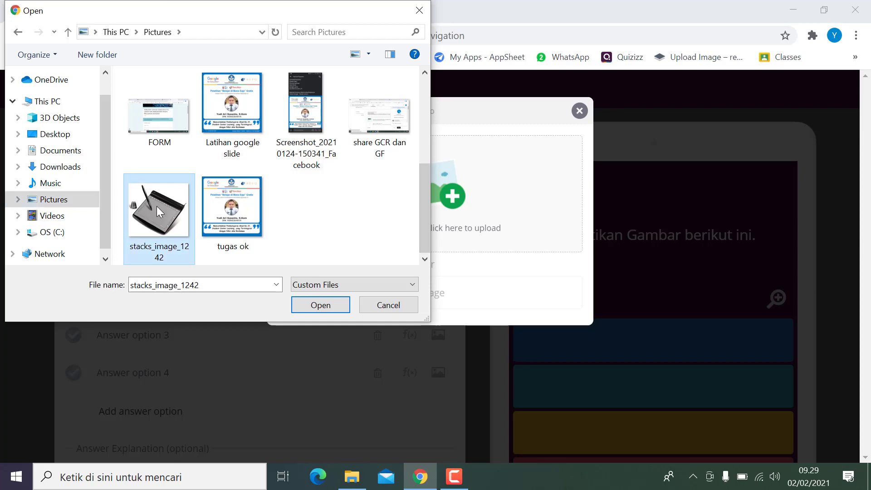
pyautogui.click(321, 306)
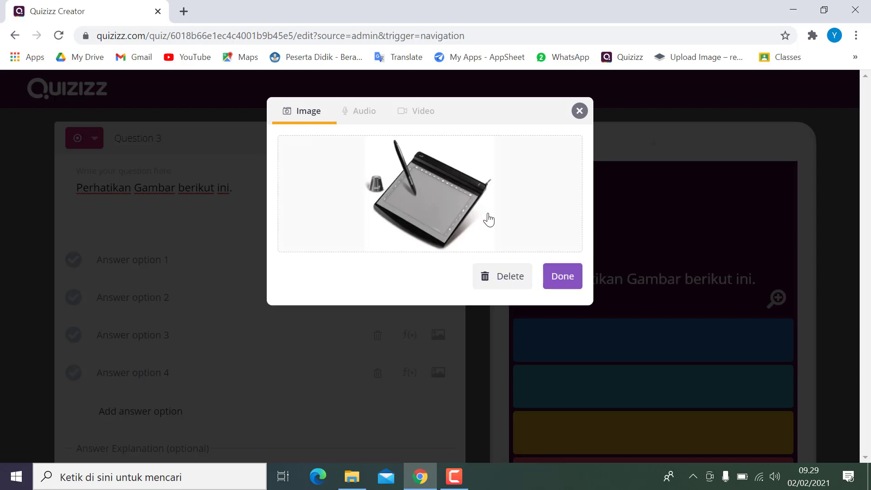
pyautogui.click(562, 277)
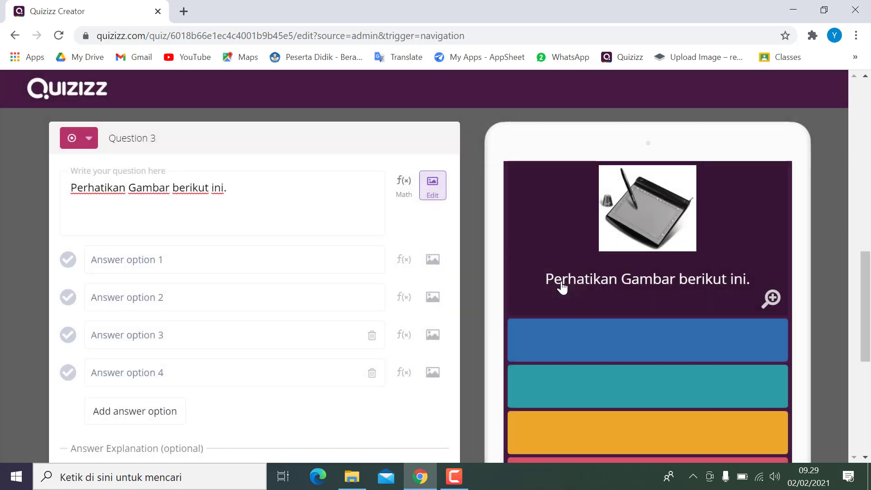
# - Add a second line to the question 3 text reading "Gambar tersebut merupakan salah satu jenis alat input yang dikenal dengan..."
pyautogui.click(177, 213)
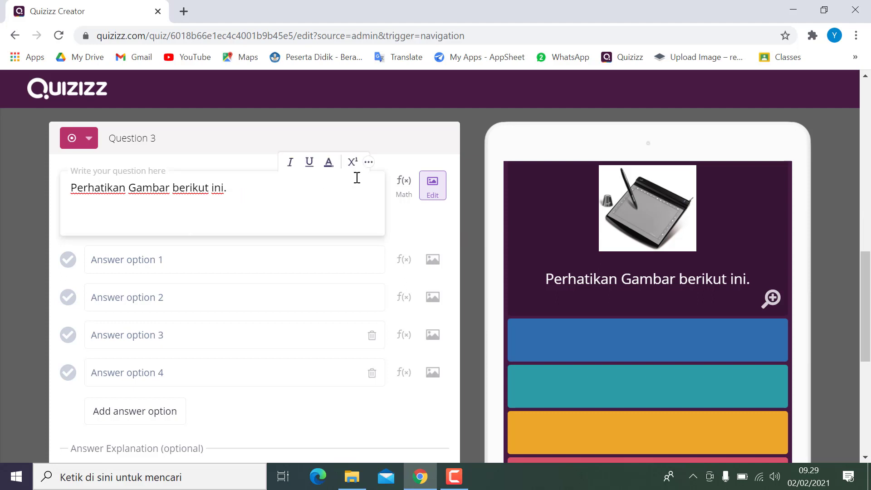
pyautogui.click(369, 165)
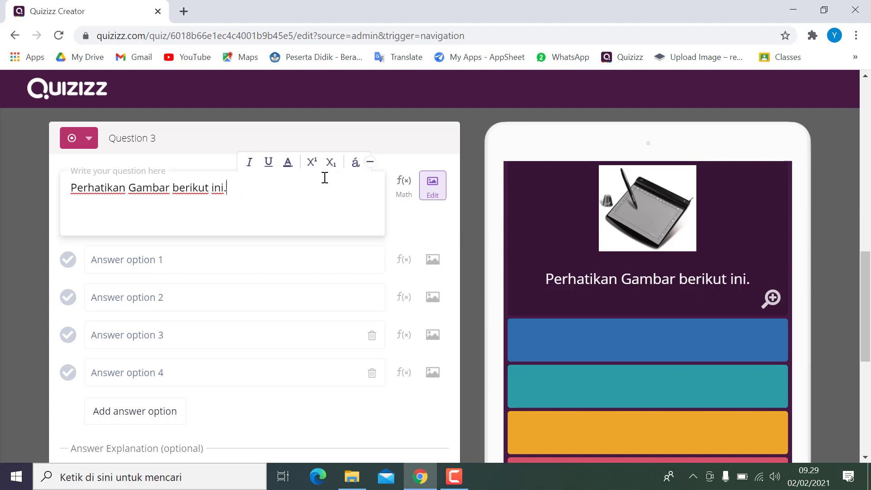
pyautogui.click(372, 164)
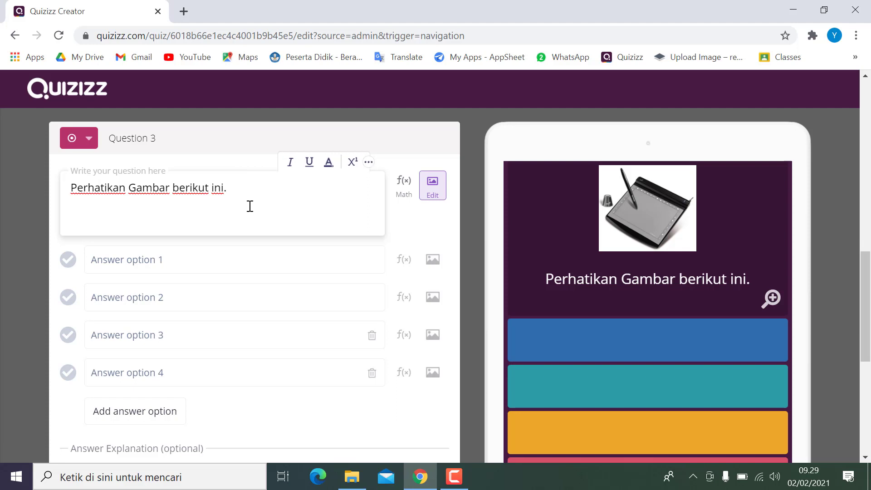
pyautogui.press('Return')
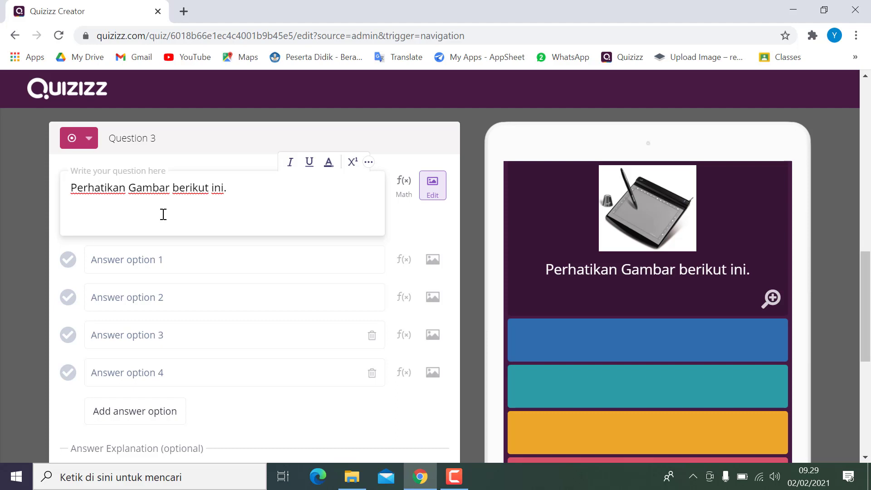
pyautogui.write('Gambar ter')
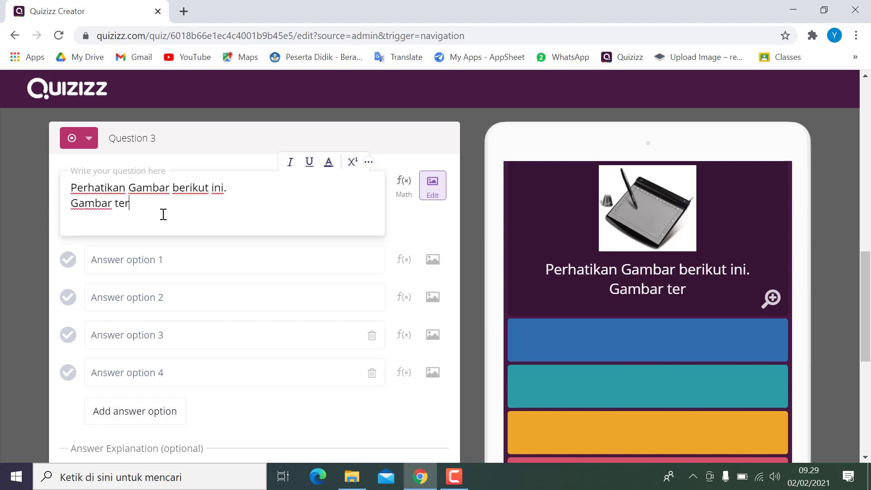
pyautogui.write('sebut me')
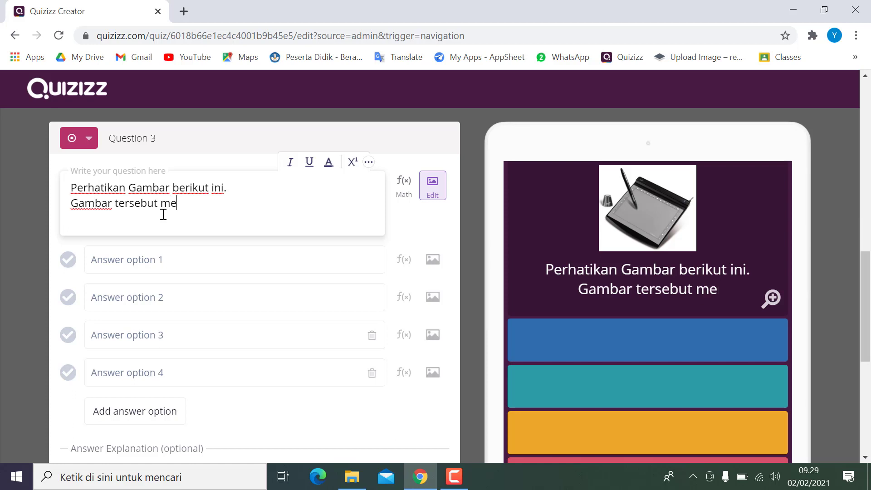
pyautogui.write('rupakan ')
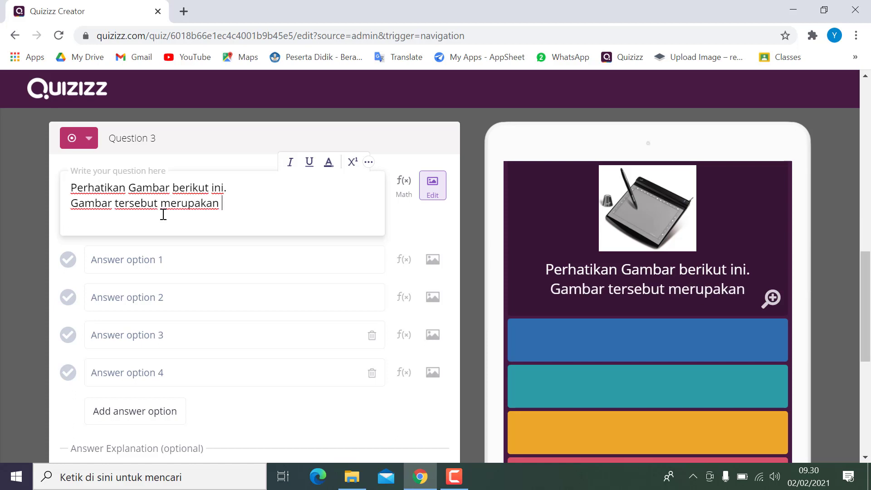
pyautogui.write('sala')
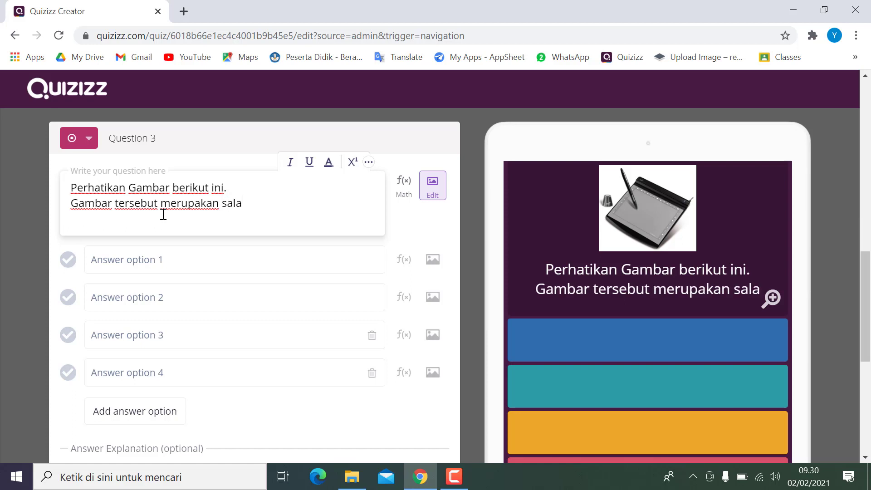
pyautogui.write('h satu jenis')
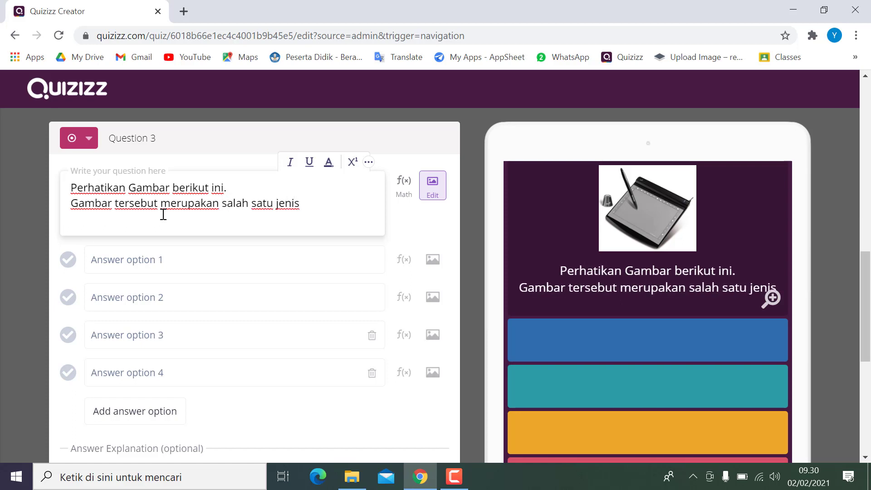
pyautogui.write(' alat int')
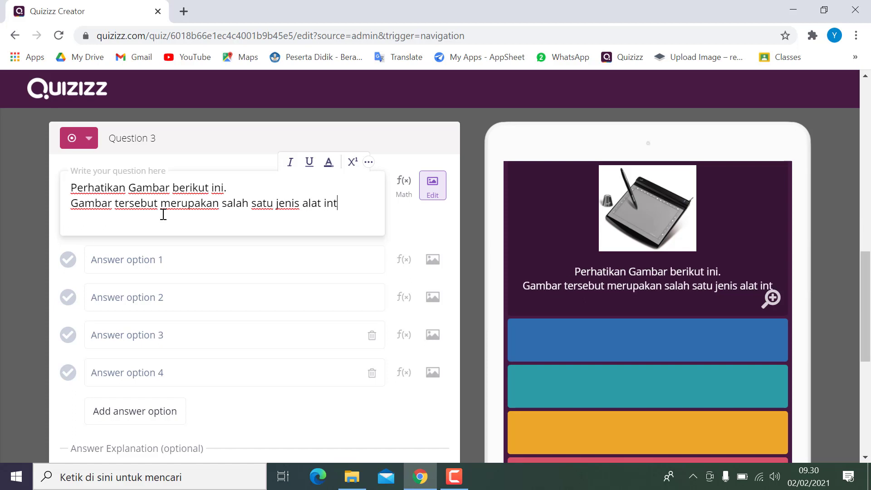
pyautogui.press('BackSpace')
pyautogui.write('p')
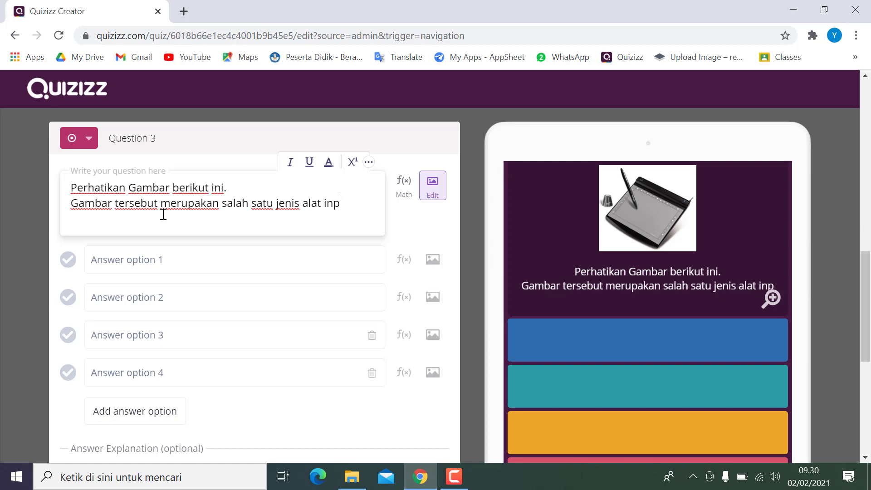
pyautogui.write('ut')
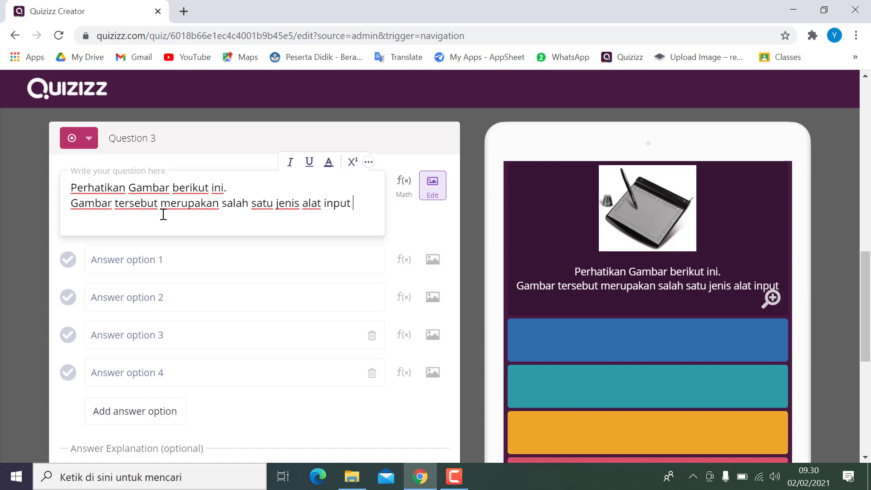
pyautogui.write(' yang')
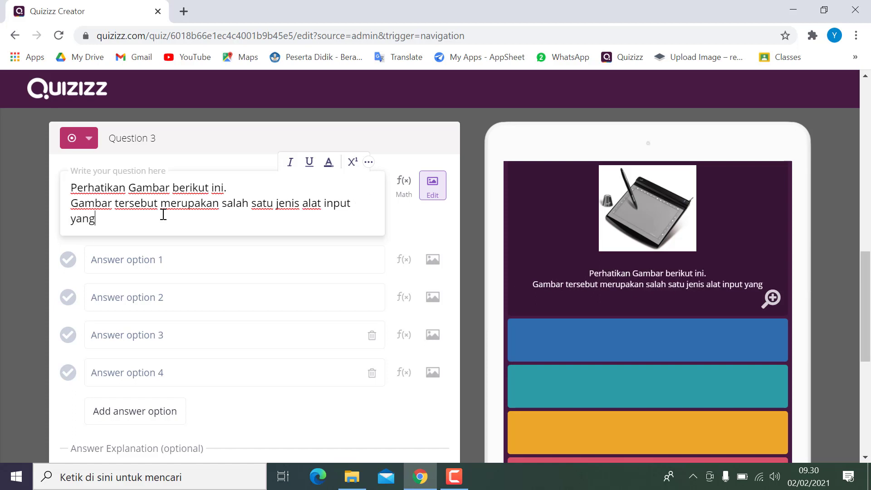
pyautogui.write(' dikenal de')
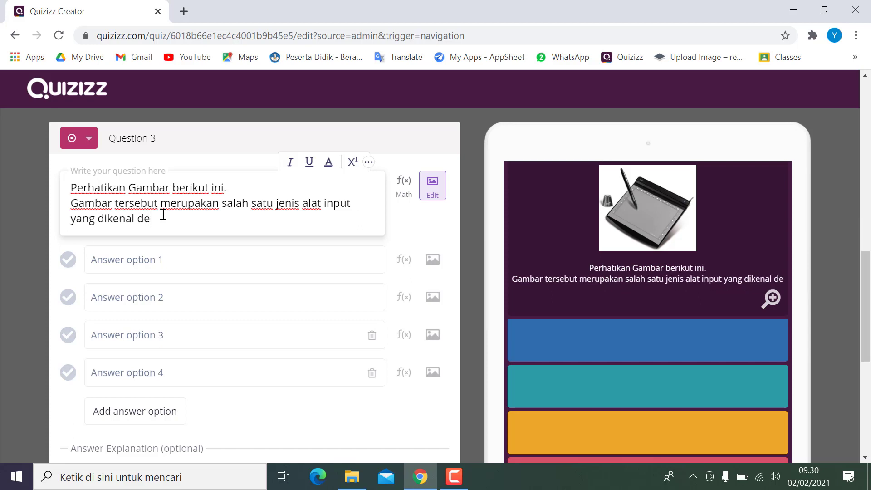
pyautogui.write('ngan...')
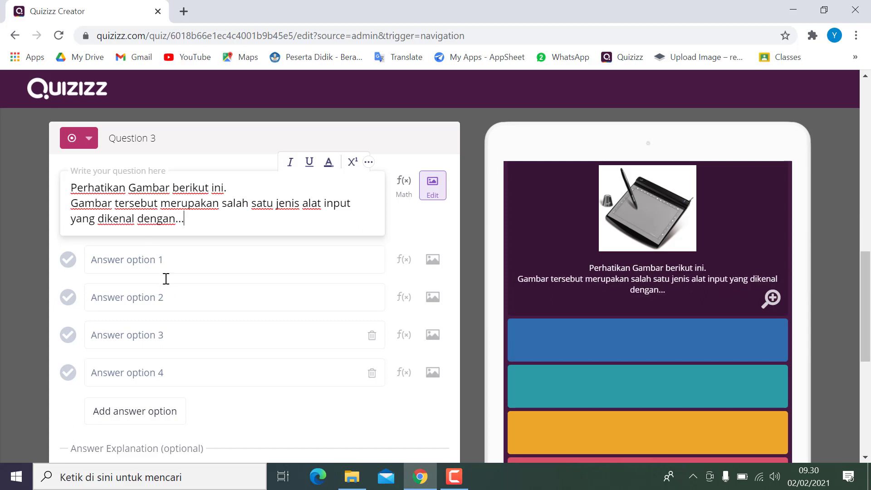
# - Enter "Joystick" as answer option 1 of question 3
pyautogui.click(183, 263)
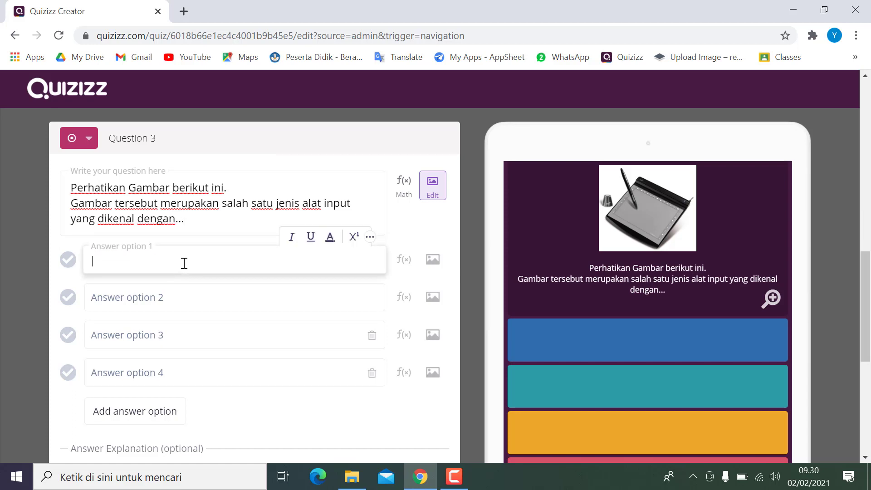
pyautogui.write('Joys')
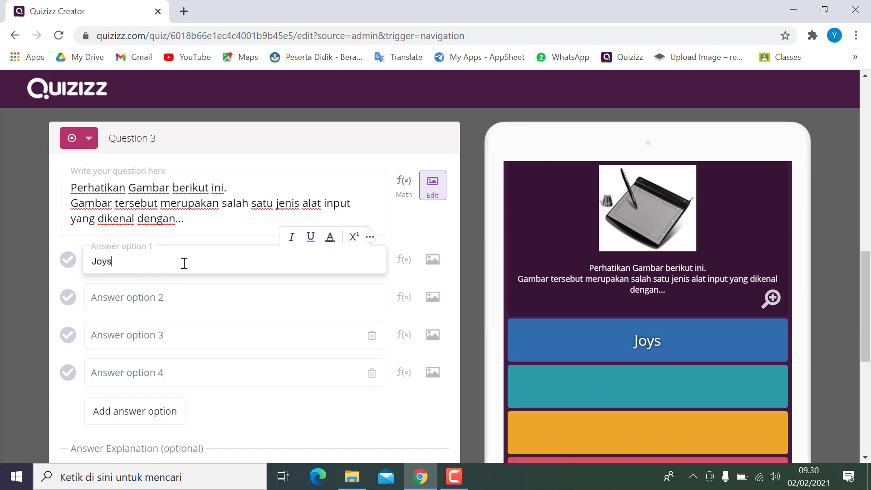
pyautogui.write('tick')
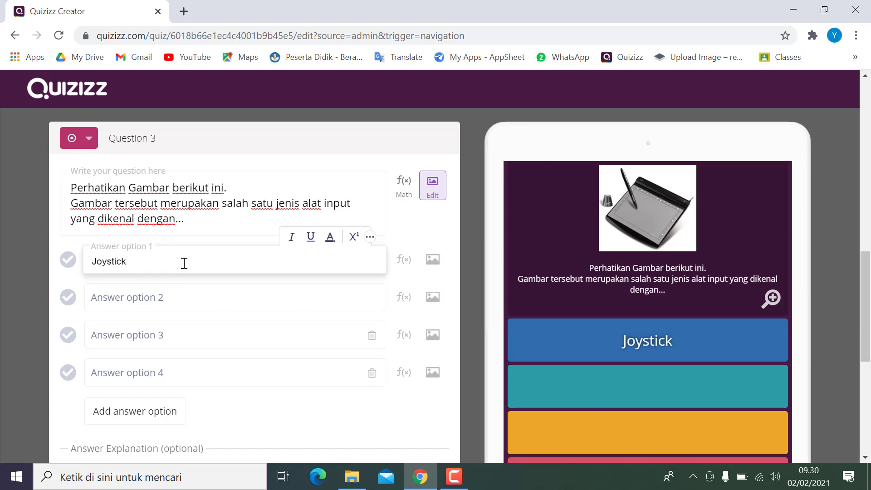
# - Enter "Light Pen" as answer option 2 of question 3
pyautogui.press('Tab')
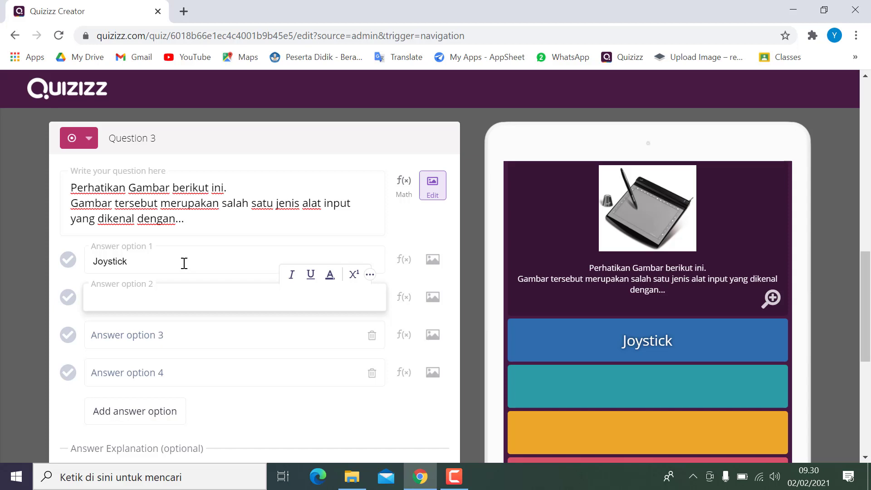
pyautogui.write('Liigh')
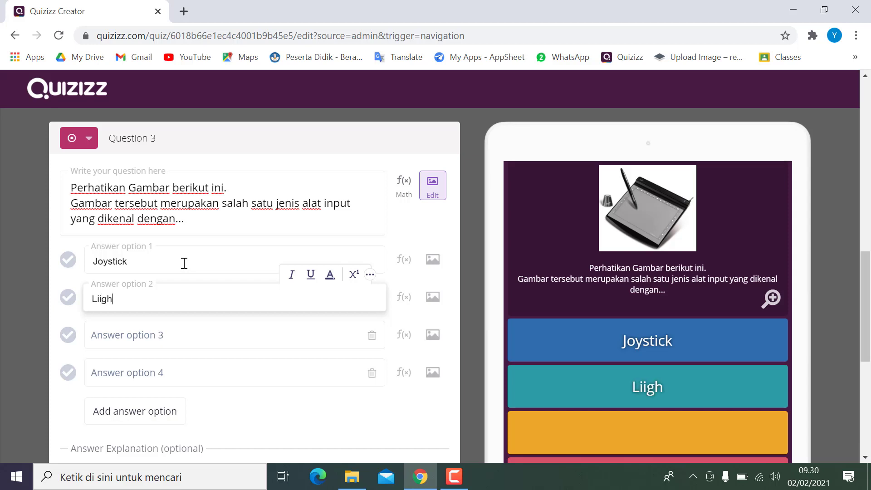
pyautogui.press('BackSpace')
pyautogui.press('BackSpace')
pyautogui.press('BackSpace')
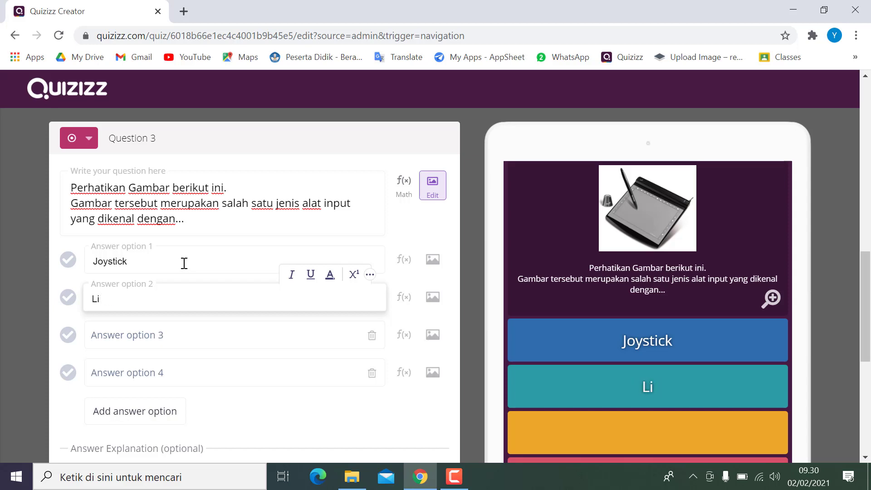
pyautogui.write('ght')
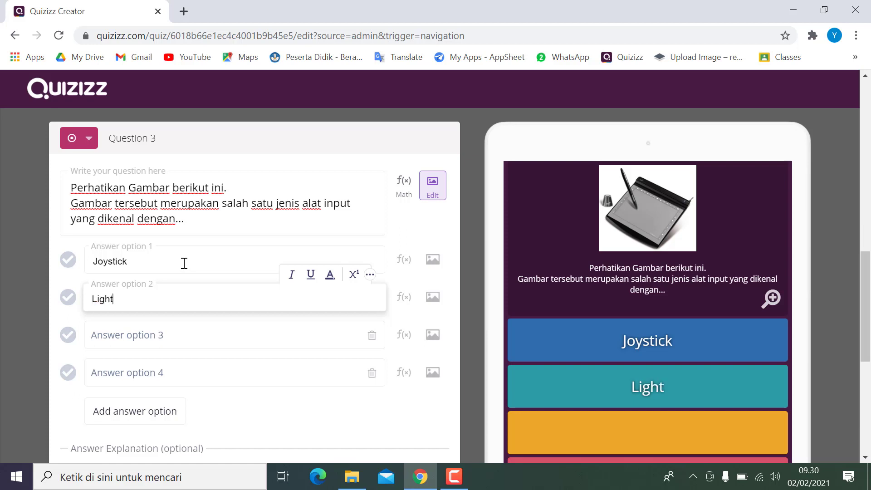
pyautogui.write(' Pen')
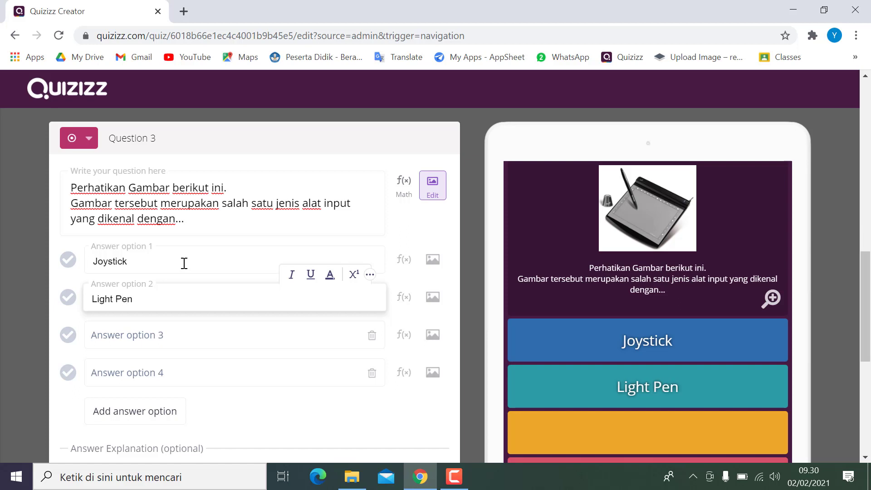
# - Enter "Mouse" as answer option 3 and "Scanner" as answer option 4 of question 3
pyautogui.press('Tab')
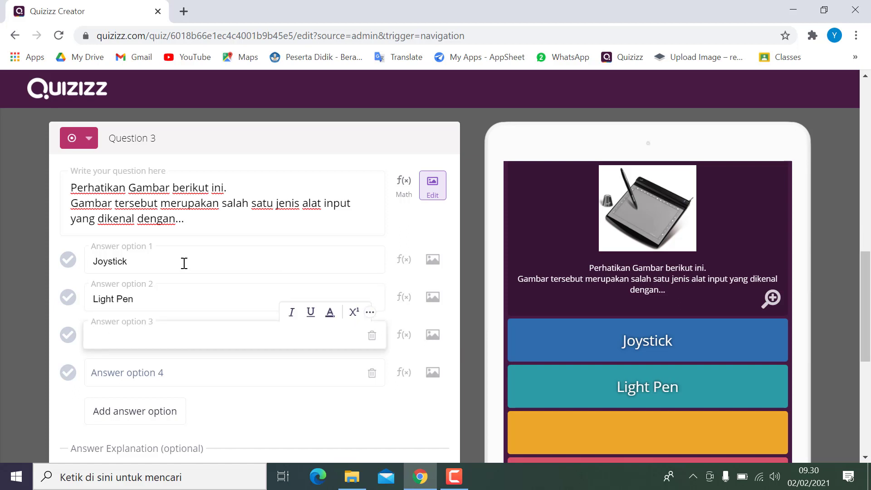
pyautogui.write('Mouse')
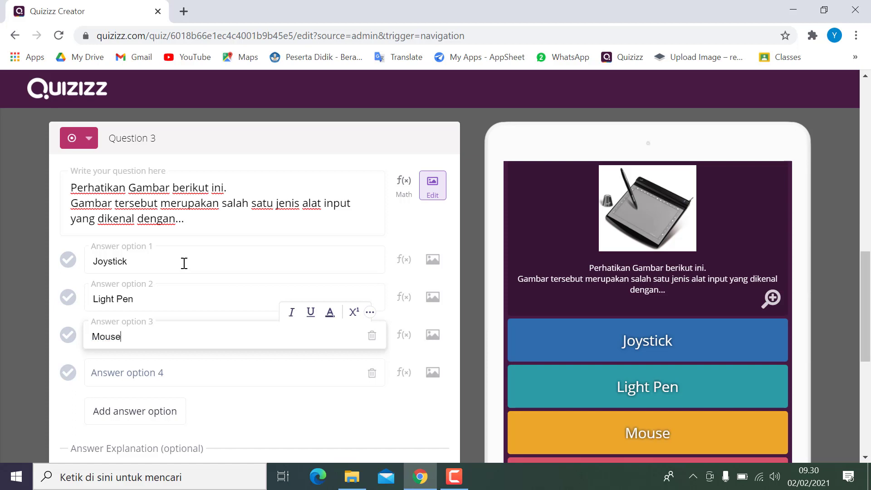
pyautogui.press('Tab')
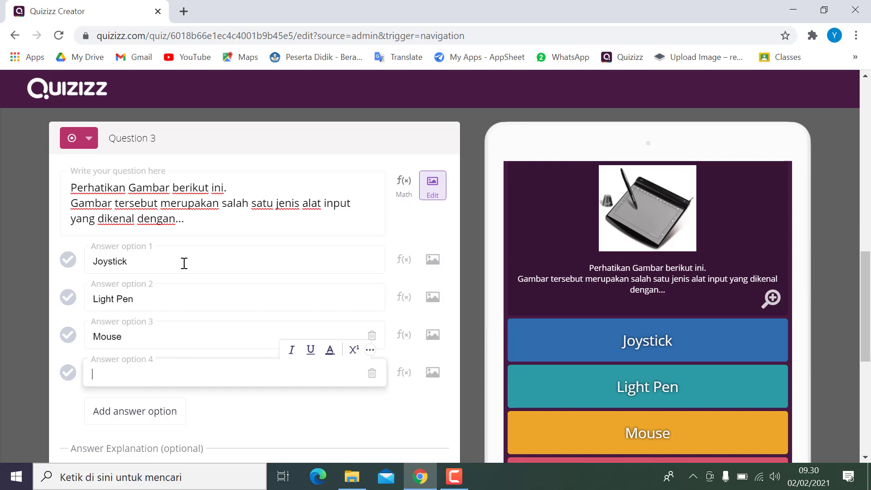
pyautogui.write('Scanner')
# - Add a fifth answer option to question 3 reading "Touch Pad"
pyautogui.scroll(-5, 183, 263)
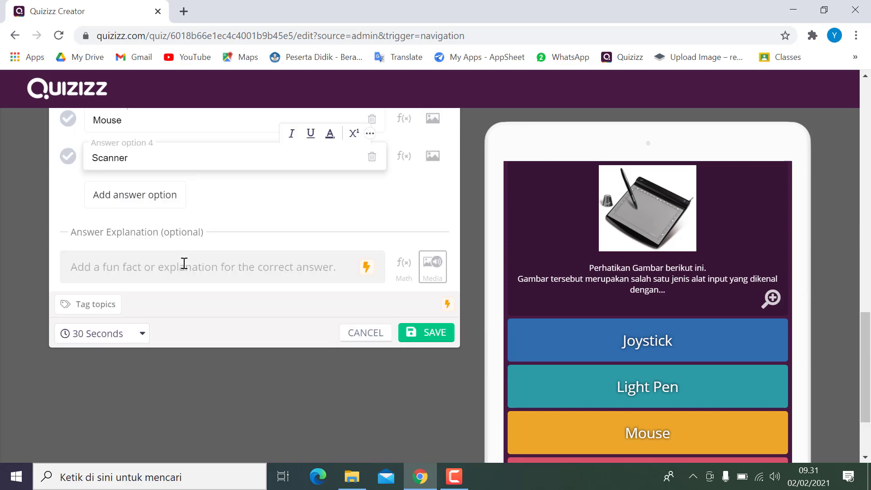
pyautogui.click(128, 203)
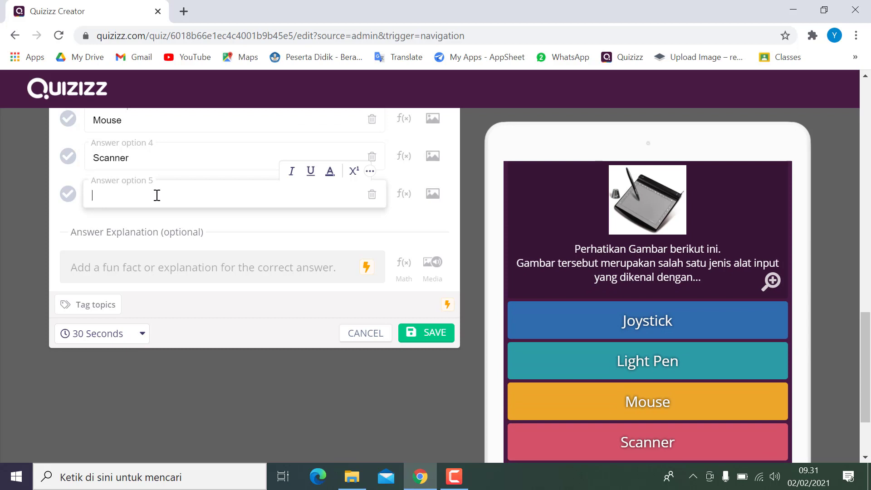
pyautogui.write('Touc')
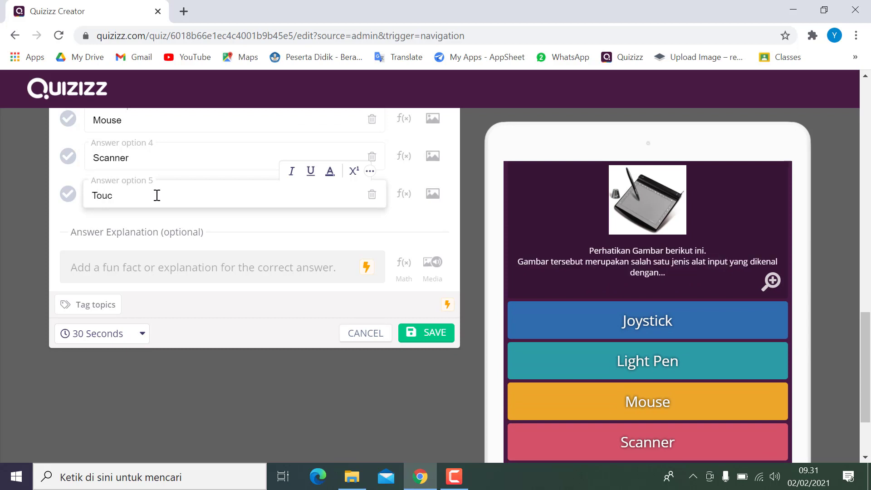
pyautogui.write('h Pad')
# - Mark "Light Pen" as the correct answer of question 3 and save the question
pyautogui.scroll(5, 190, 235)
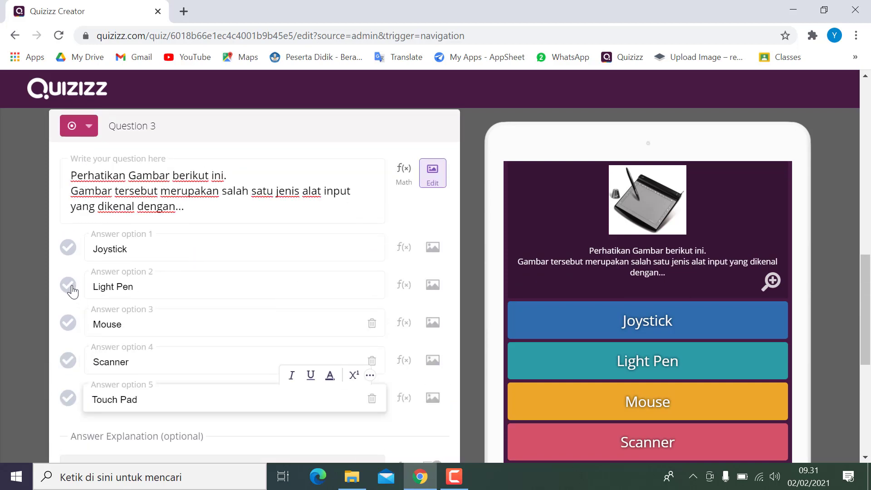
pyautogui.click(71, 288)
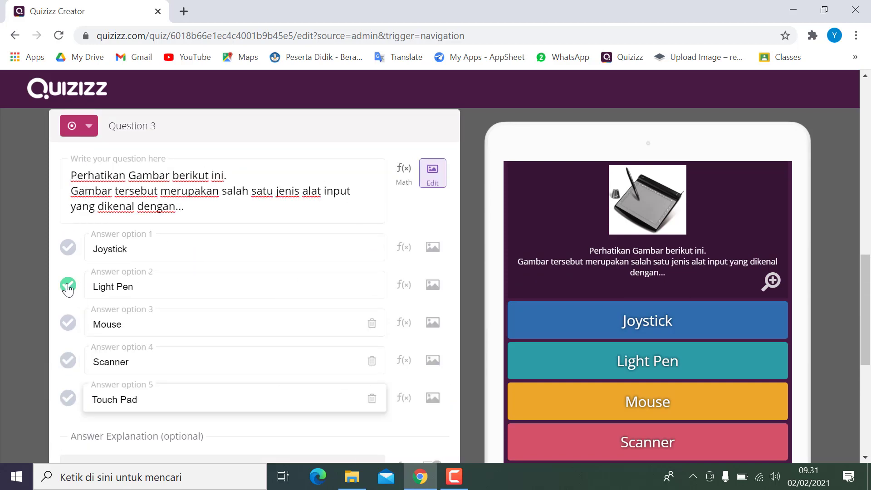
pyautogui.scroll(-5, 164, 293)
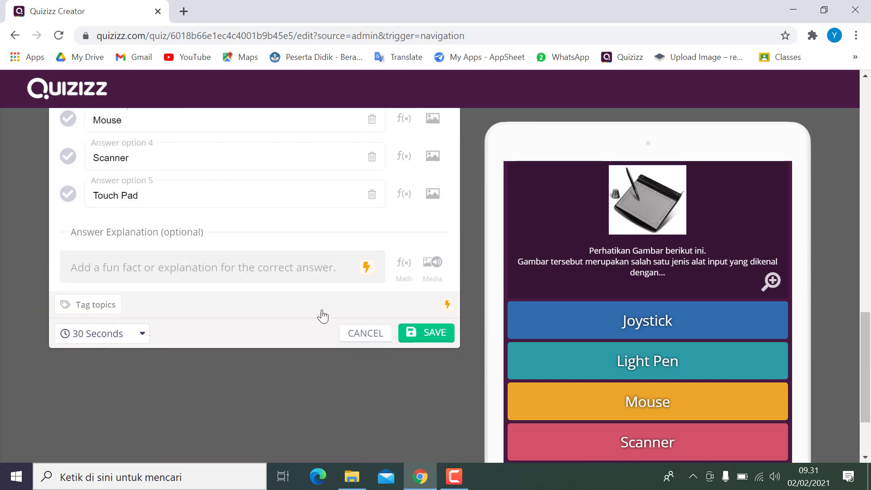
pyautogui.click(423, 335)
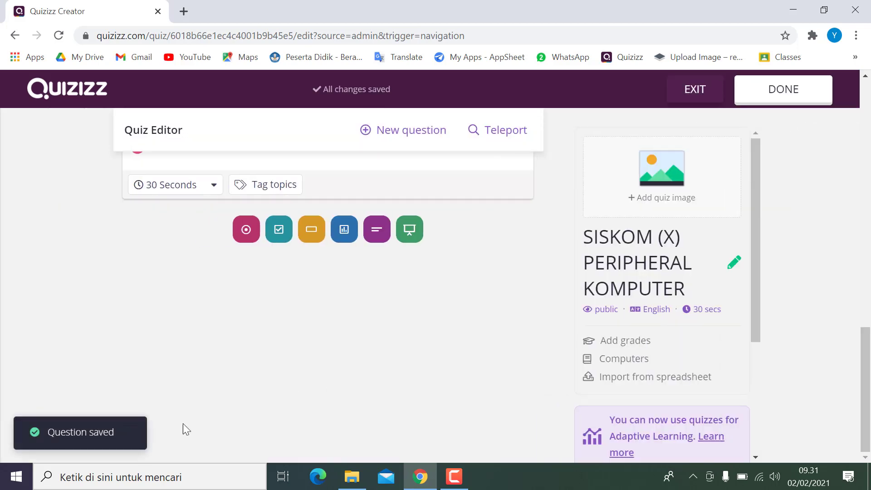
# - Add a new multiple-choice question after question 3
pyautogui.scroll(15, 296, 382)
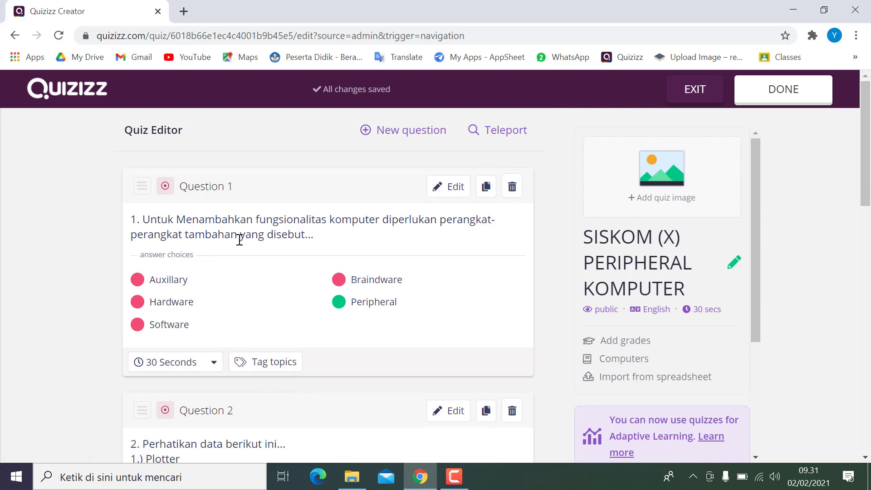
pyautogui.scroll(-5, 219, 246)
pyautogui.scroll(-9, 249, 265)
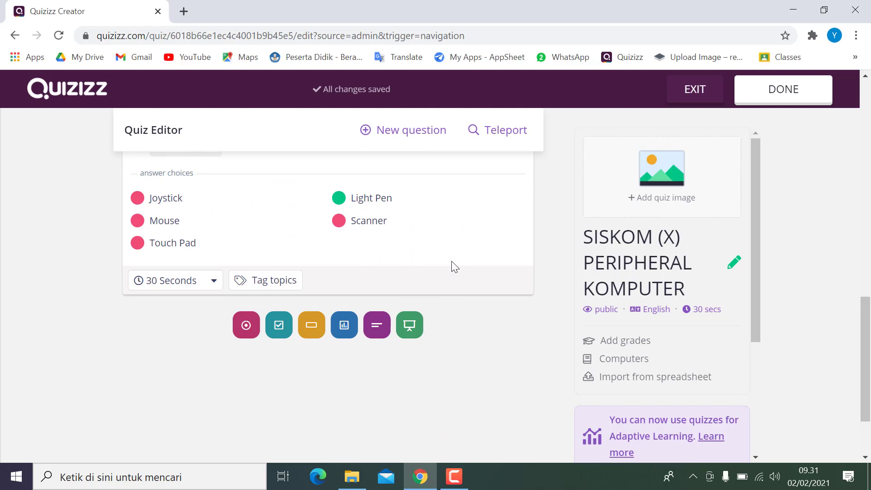
pyautogui.scroll(10, 451, 263)
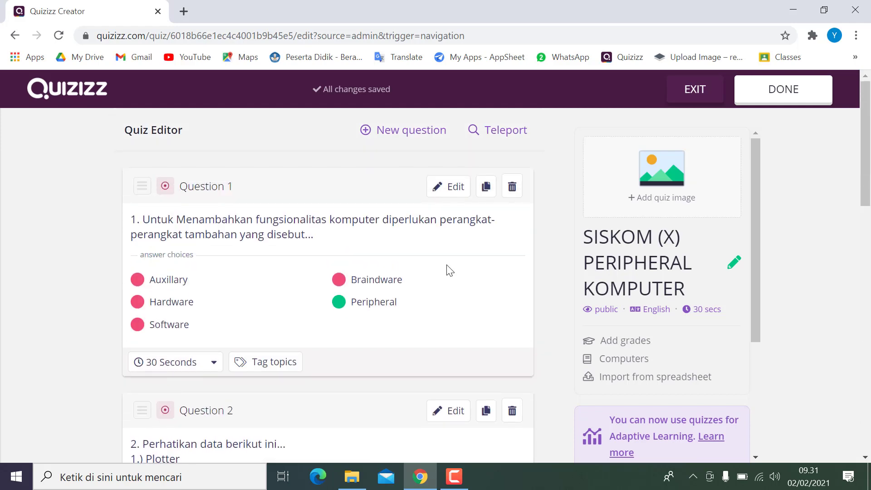
pyautogui.scroll(-10, 427, 259)
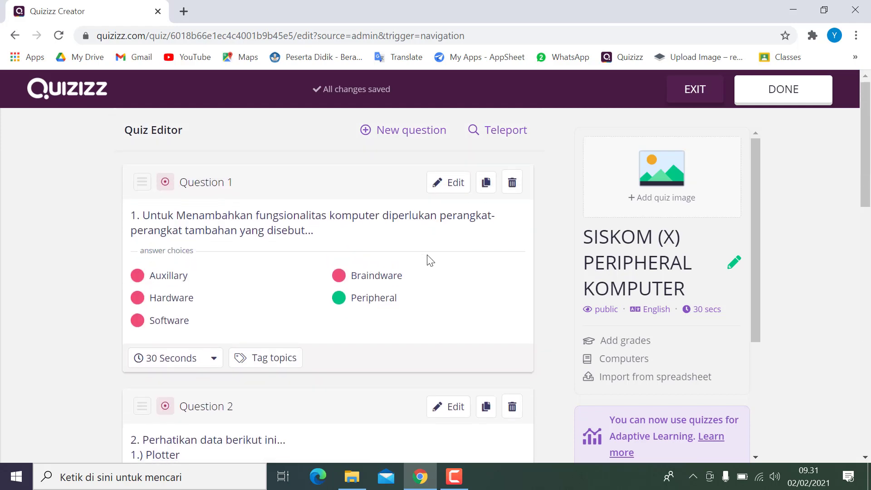
pyautogui.scroll(-3, 427, 268)
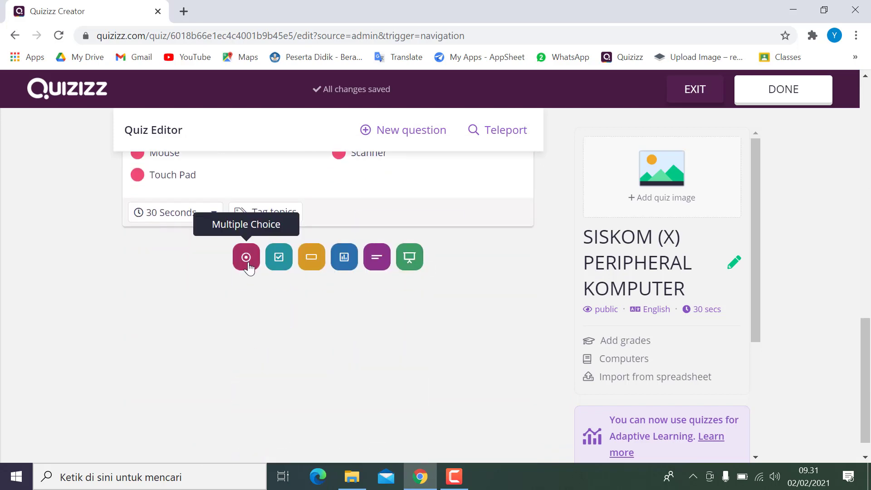
pyautogui.click(247, 269)
# - Write question 4 as "Digunakan untuk memberikan masukan data dan memberikan perintah atau instruksi pada komputer sesuai keinginan user merupakan fungsi dari..."
pyautogui.click(188, 190)
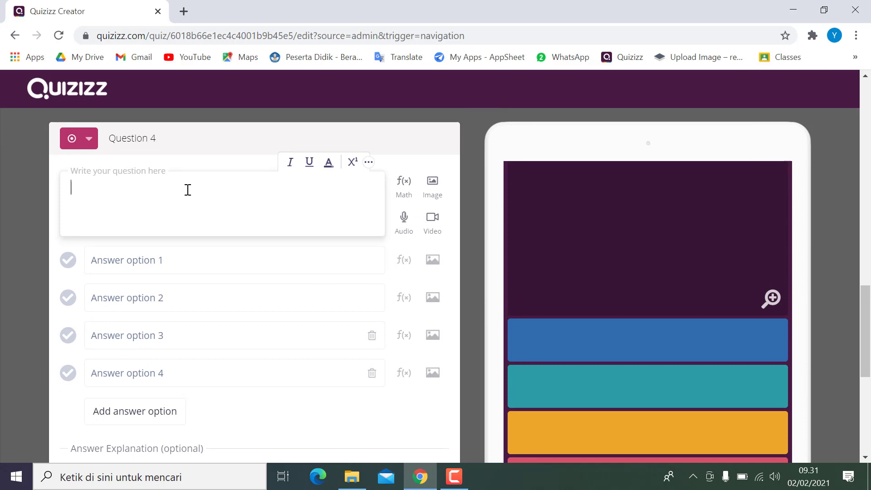
pyautogui.write('Digu')
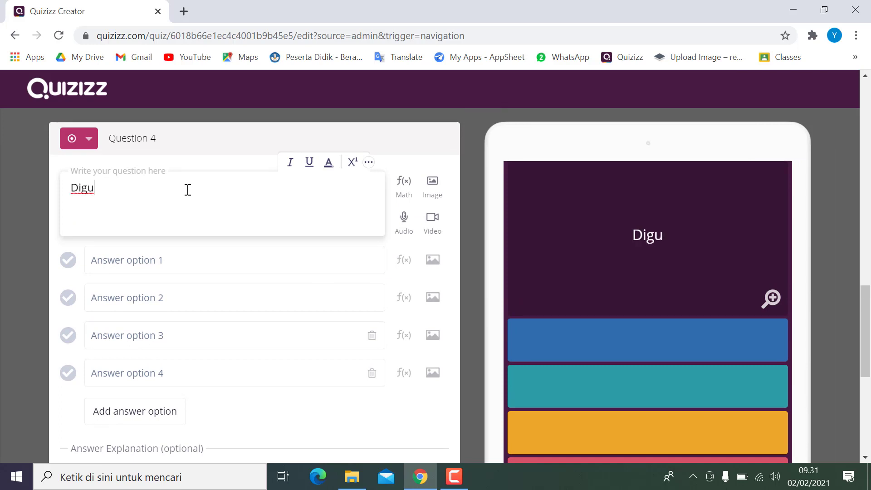
pyautogui.write('nakan untuk ')
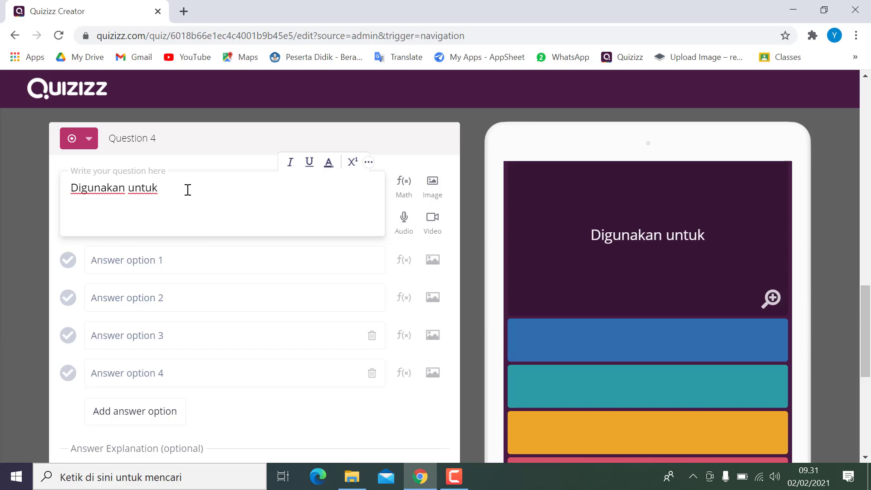
pyautogui.write('memberika')
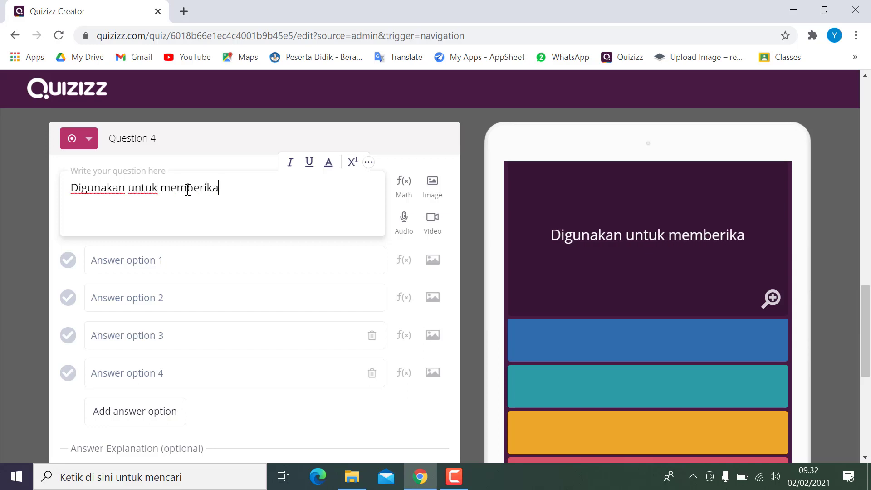
pyautogui.write('n masukan ')
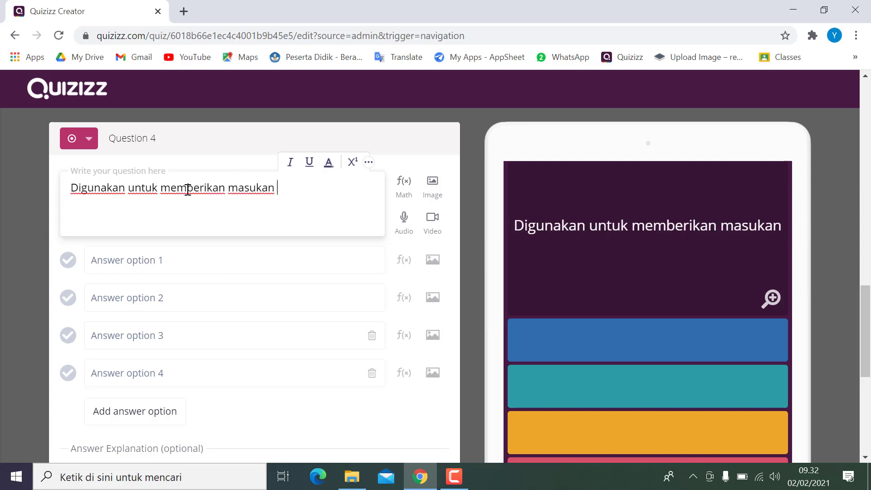
pyautogui.write('data dan')
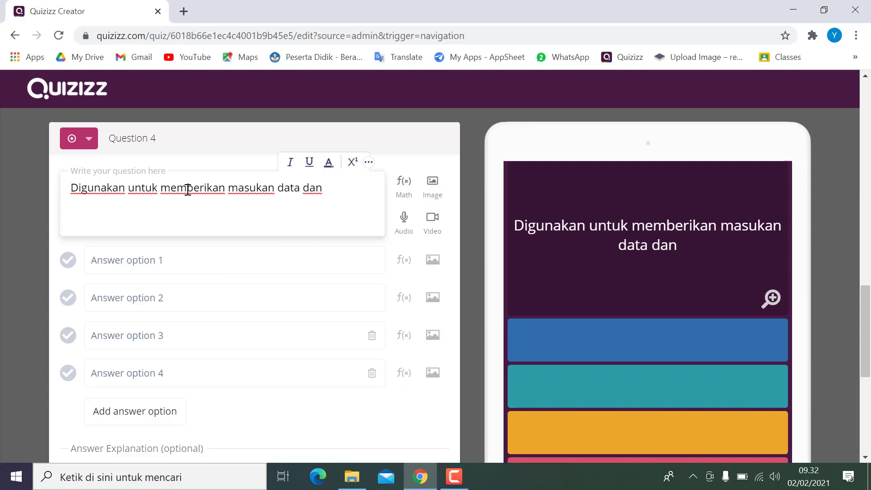
pyautogui.write('memberi')
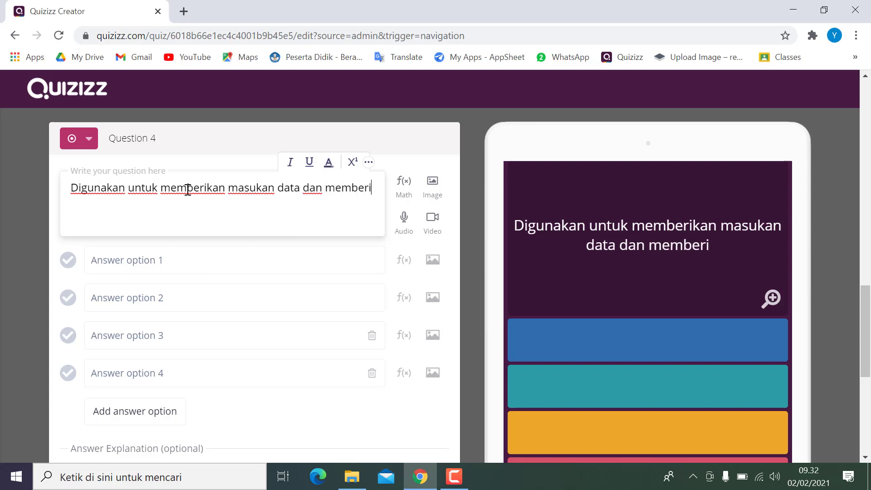
pyautogui.write('kan perinta')
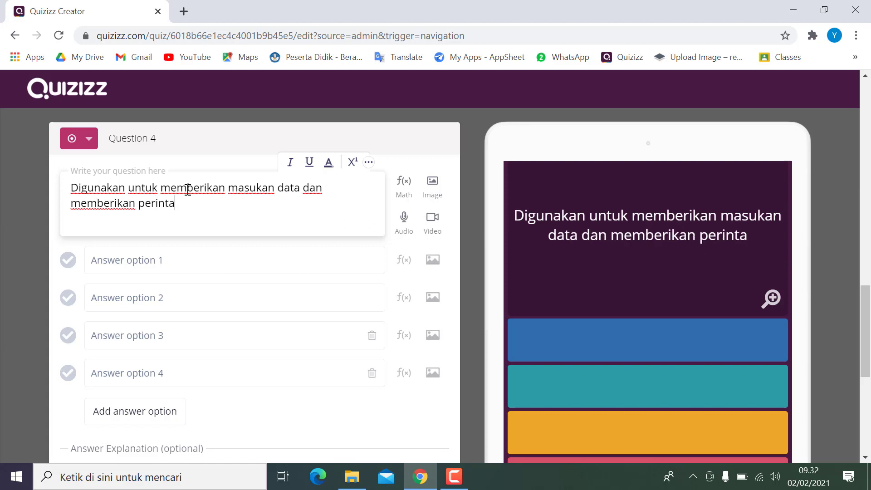
pyautogui.press('BackSpace')
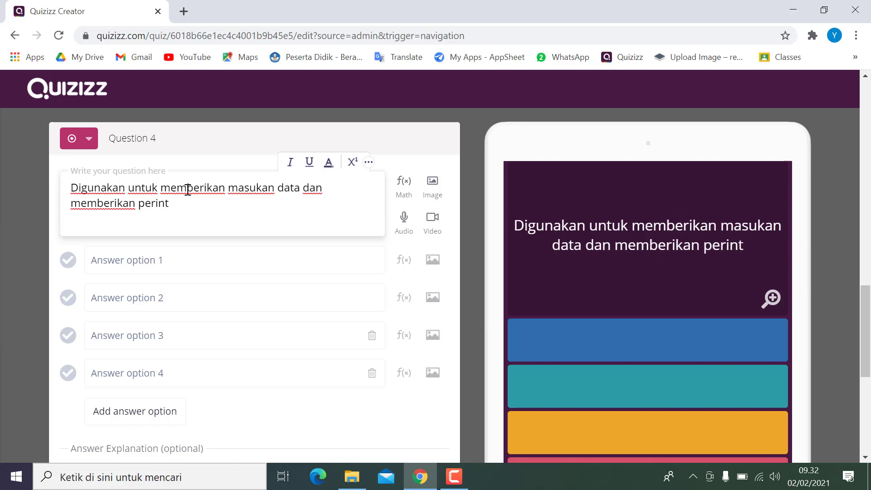
pyautogui.write('ah ')
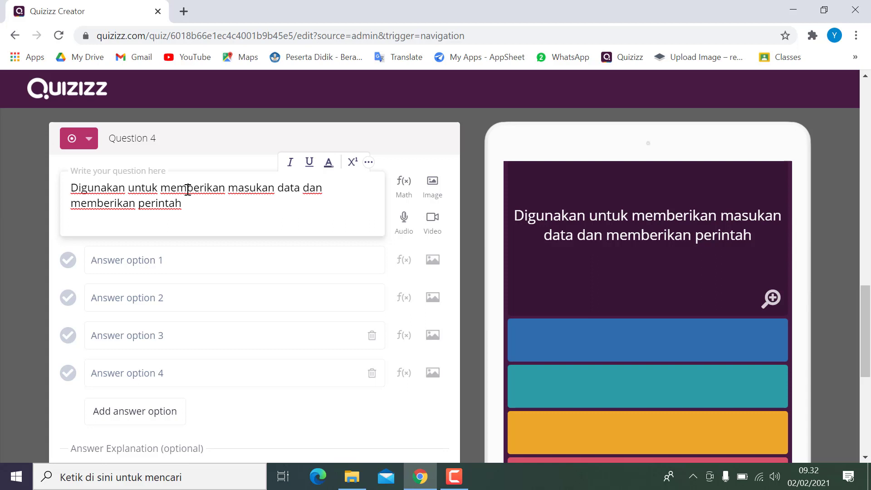
pyautogui.write('atau in')
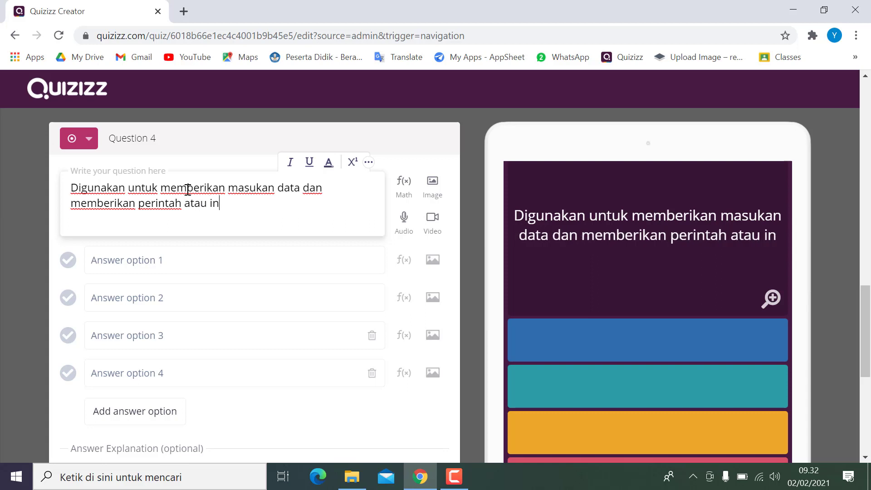
pyautogui.write('struksi')
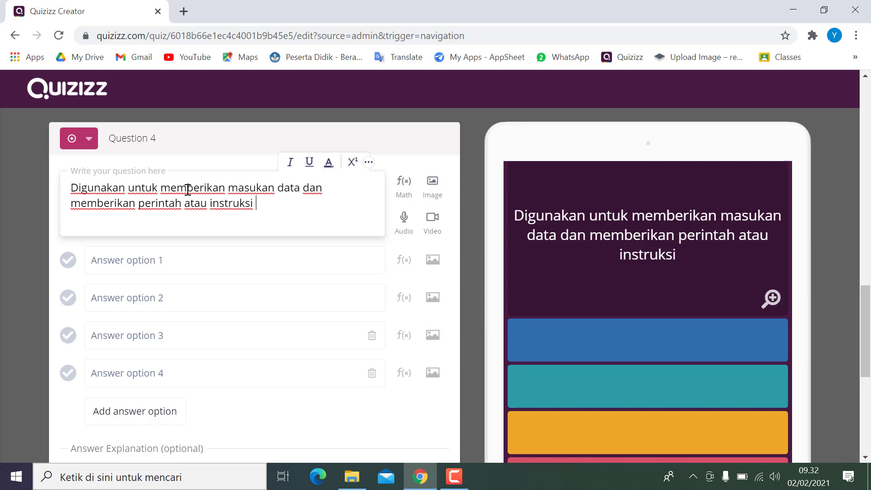
pyautogui.write(' p')
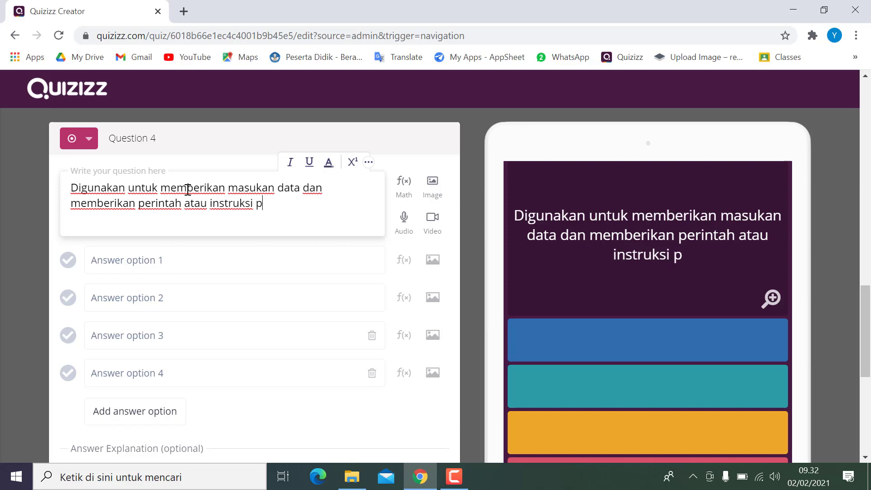
pyautogui.write('ada komputer')
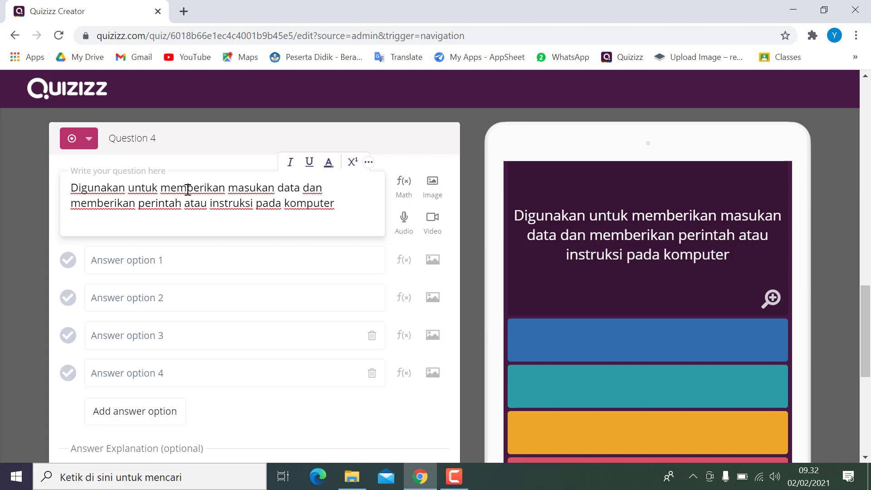
pyautogui.write(' se')
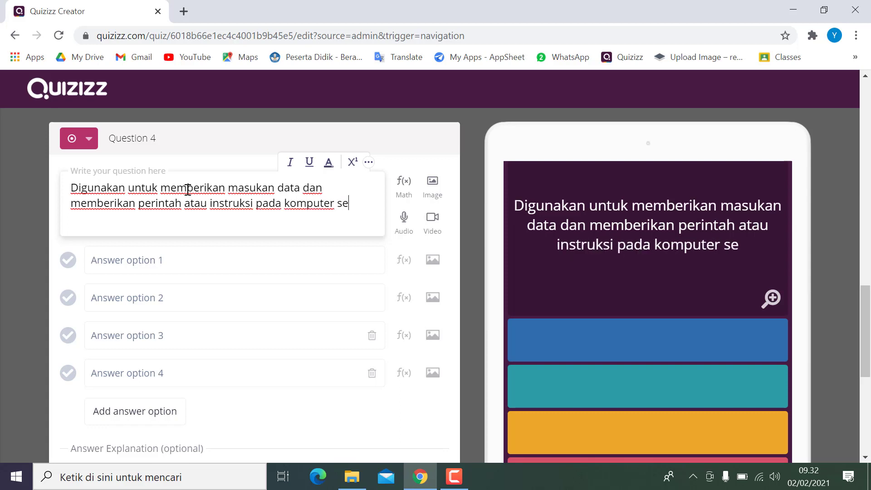
pyautogui.write('suai keinginan ')
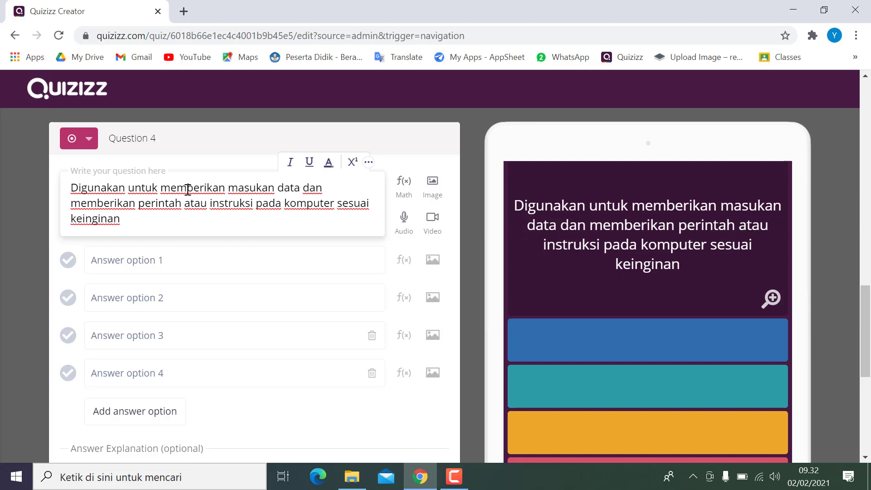
pyautogui.write('user me')
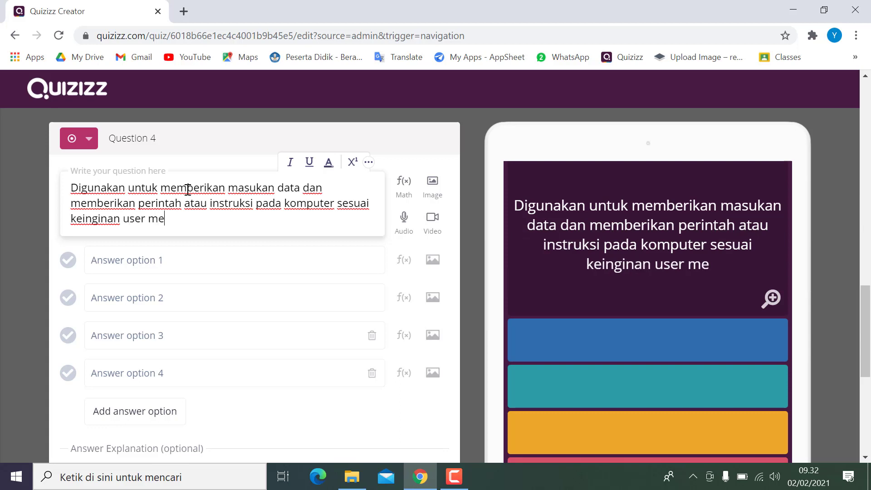
pyautogui.write('rupakan')
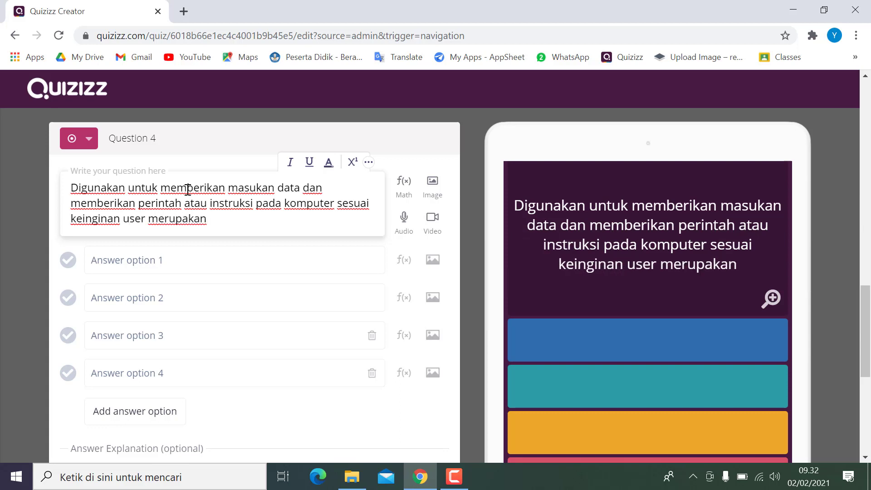
pyautogui.write(' fu')
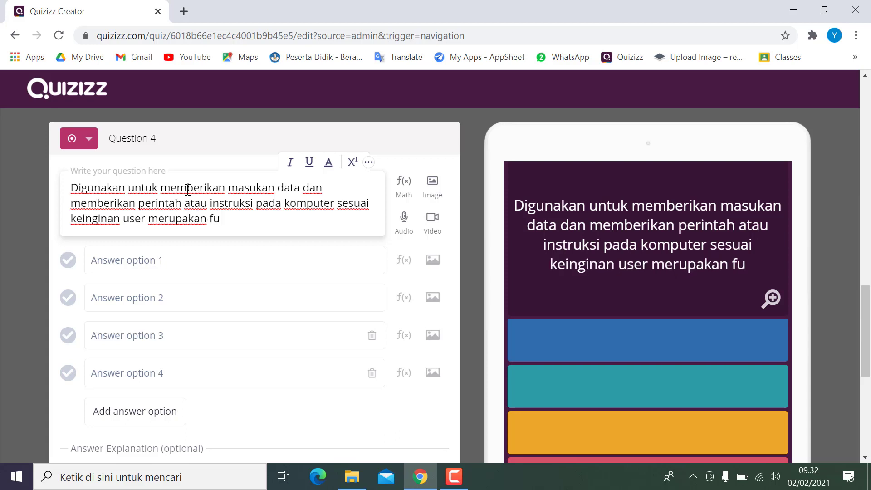
pyautogui.write('ngsi dari...')
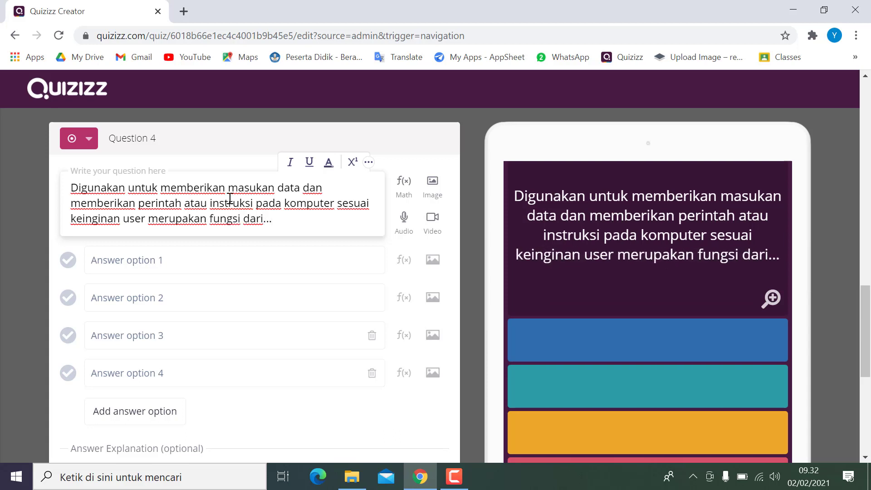
# - Enter "Keyboard" as answer option 1 and "Microphone" as answer option 2 of question 4
pyautogui.click(211, 255)
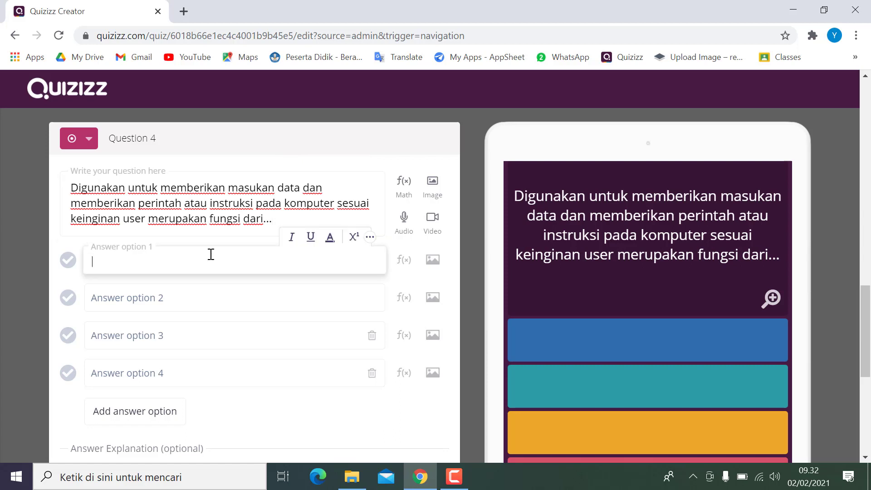
pyautogui.write('Keyb')
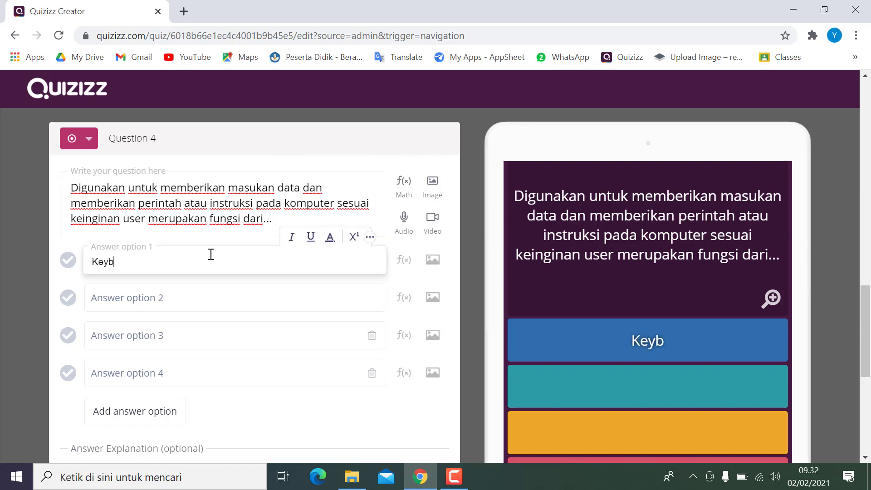
pyautogui.write('oard')
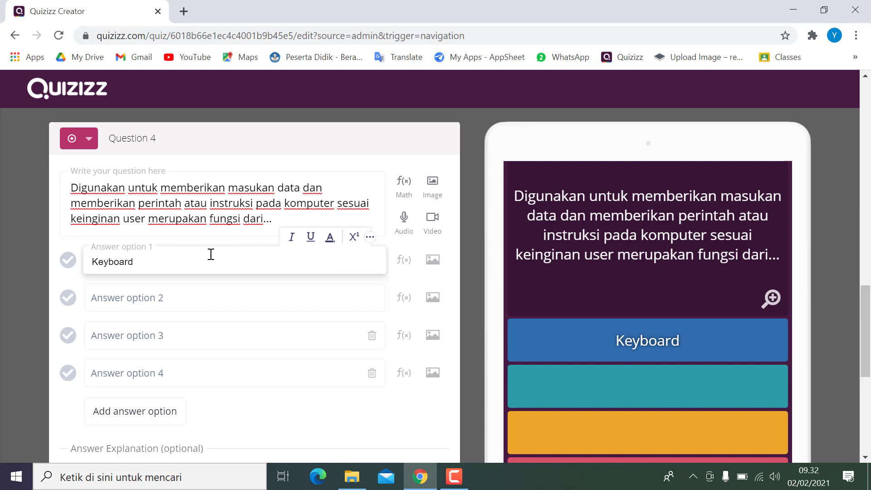
pyautogui.press('Tab')
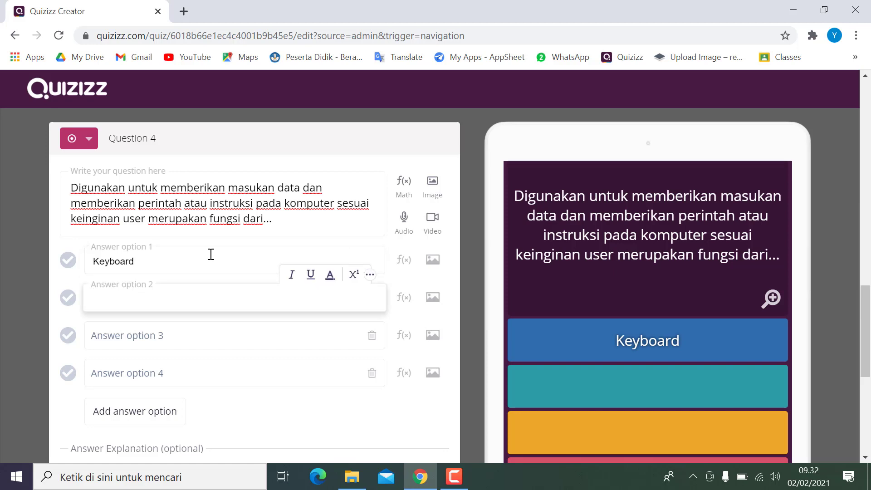
pyautogui.write('Mic')
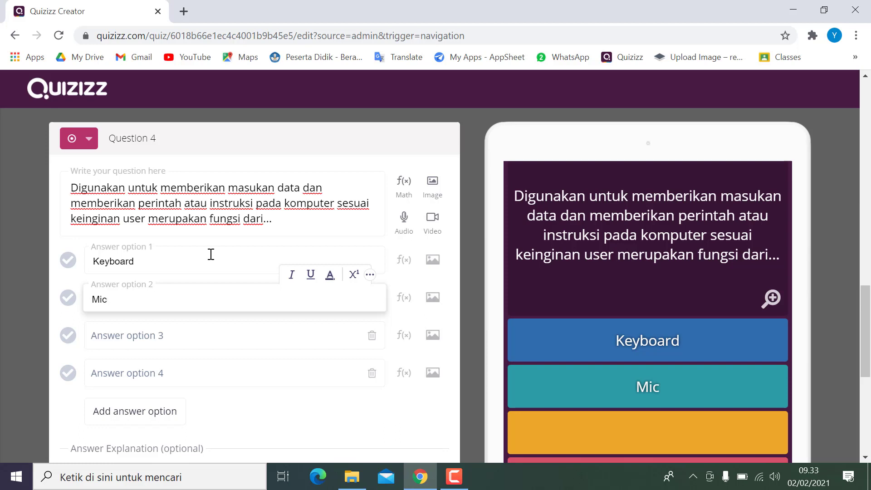
pyautogui.write('rophon')
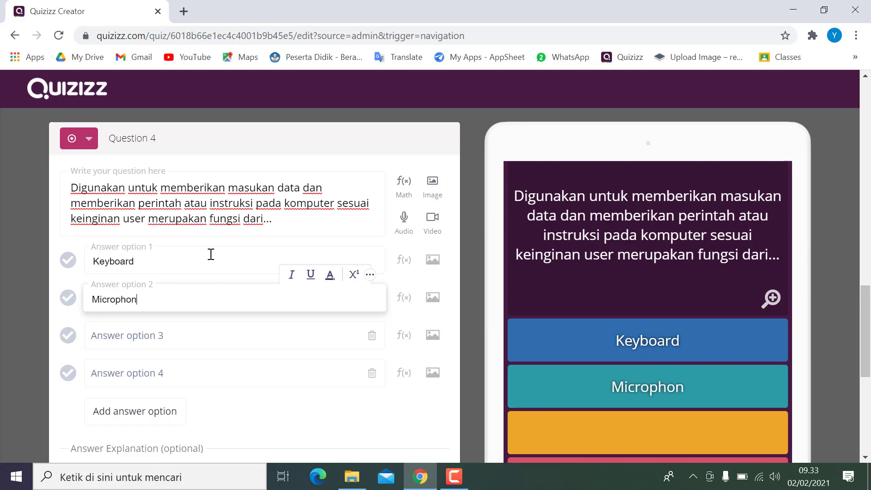
pyautogui.write('e')
# - Enter "Mouse" as answer option 3 and "Scanner" as answer option 4 of question 4
pyautogui.press('Tab')
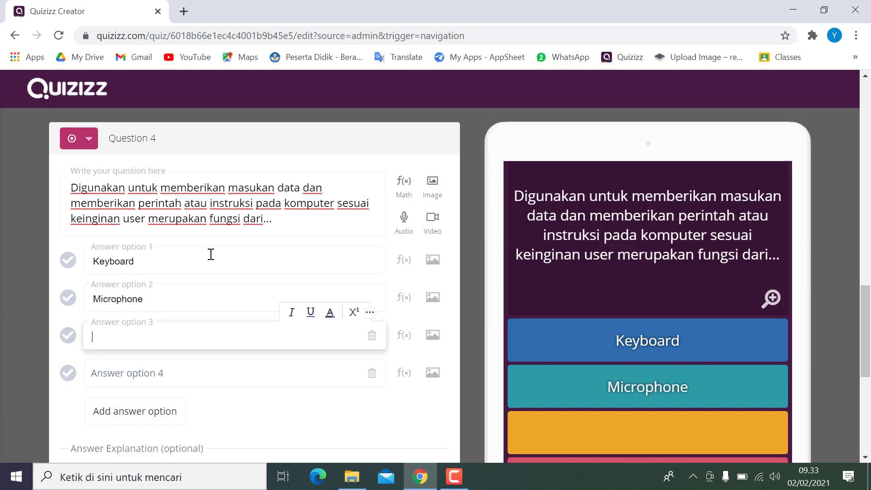
pyautogui.write('Mouse')
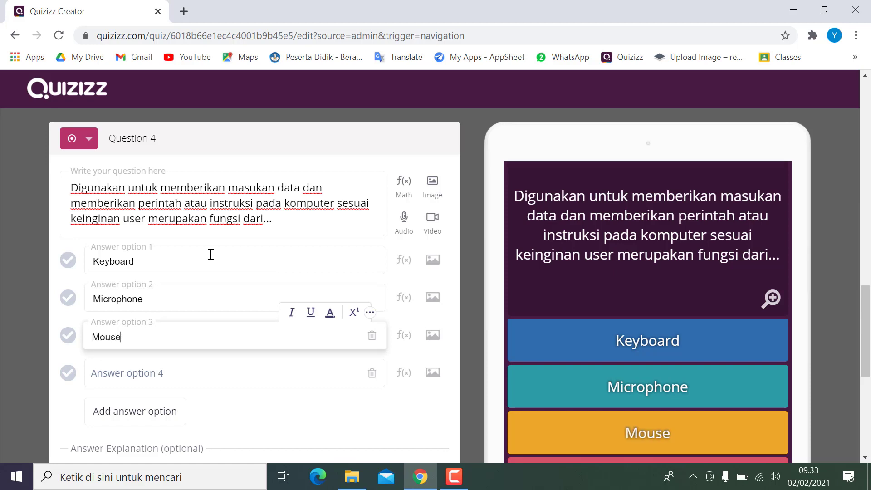
pyautogui.press('Tab')
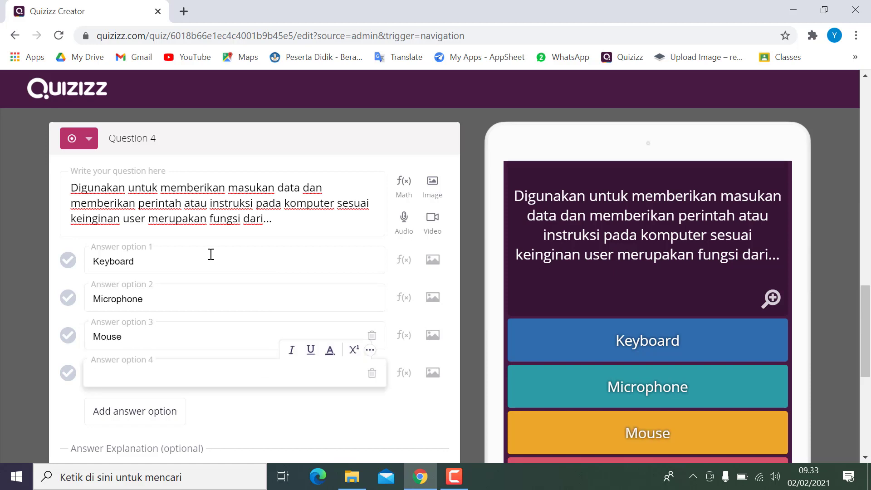
pyautogui.write('Scanner')
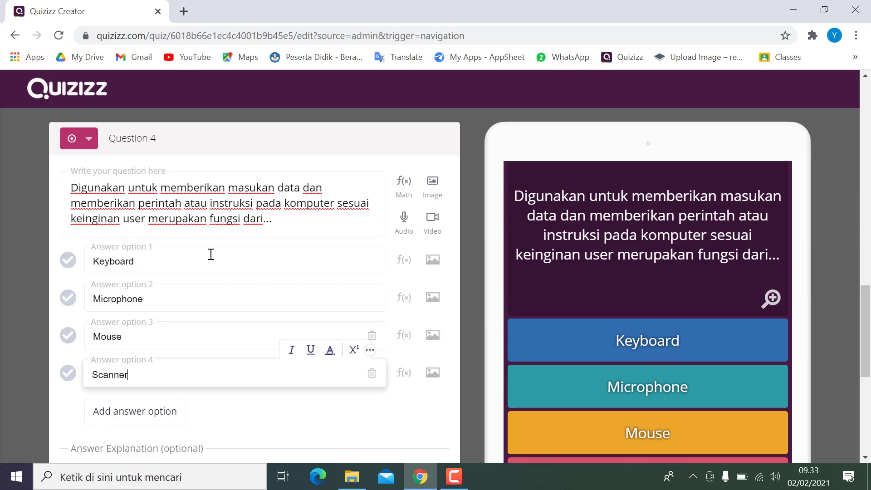
# - Add a fifth answer option reading "Webcame" to question 4 and mark "Mouse" as the correct answer
pyautogui.click(139, 419)
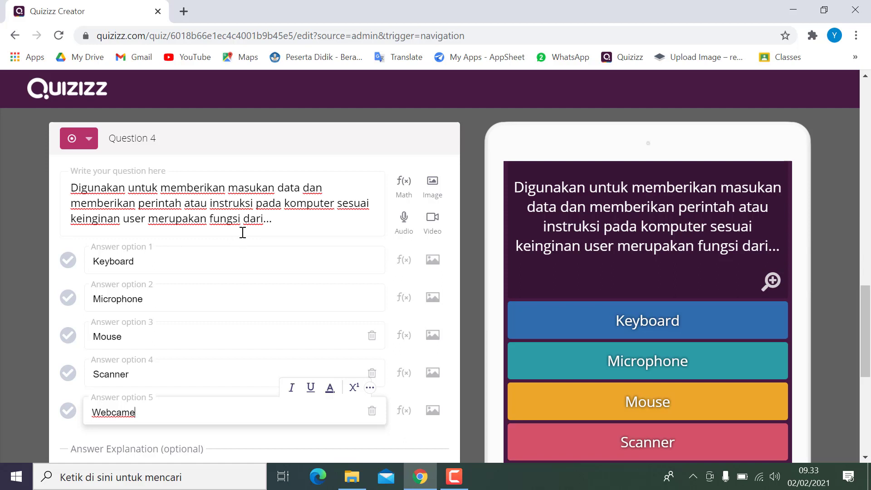
pyautogui.click(69, 336)
# - Review the time-limit choices for question 4, keep 30 seconds, and save the question
pyautogui.scroll(-3, 148, 296)
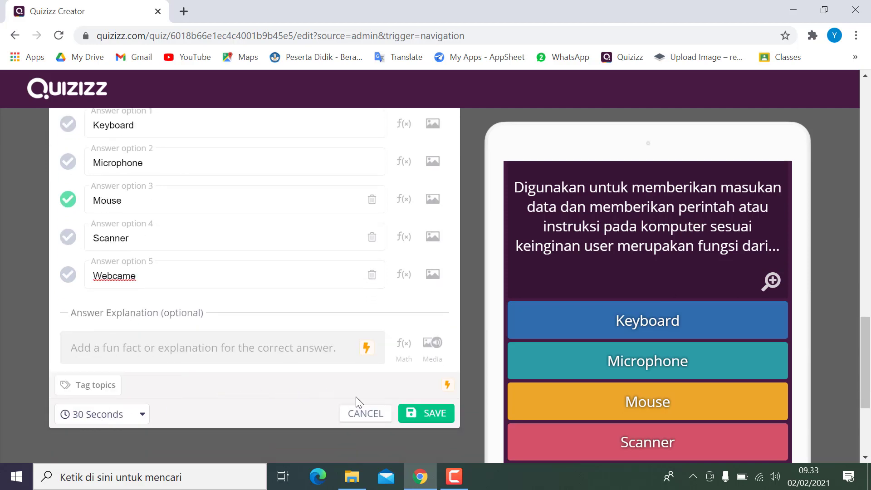
pyautogui.click(141, 414)
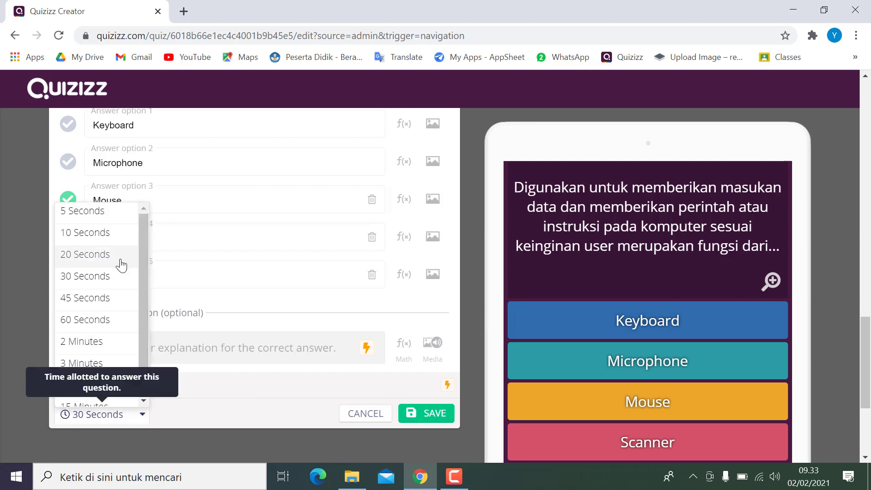
pyautogui.scroll(-5, 110, 268)
pyautogui.scroll(3, 111, 273)
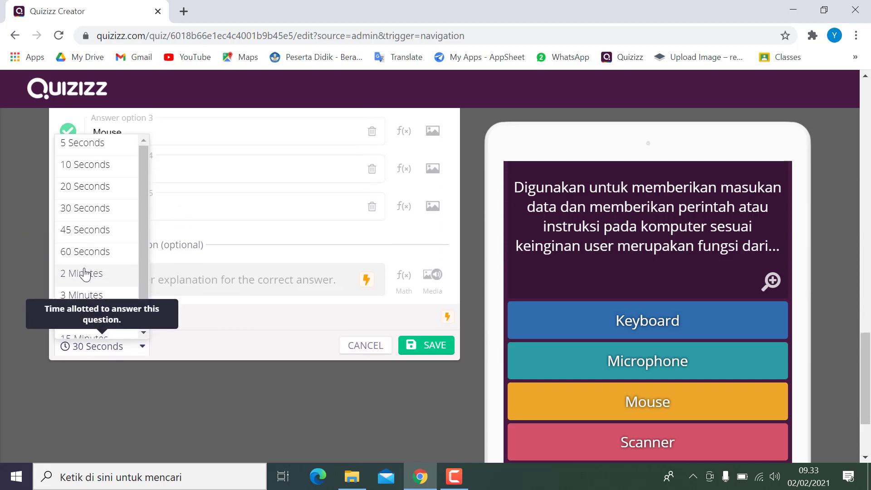
pyautogui.scroll(2, 92, 267)
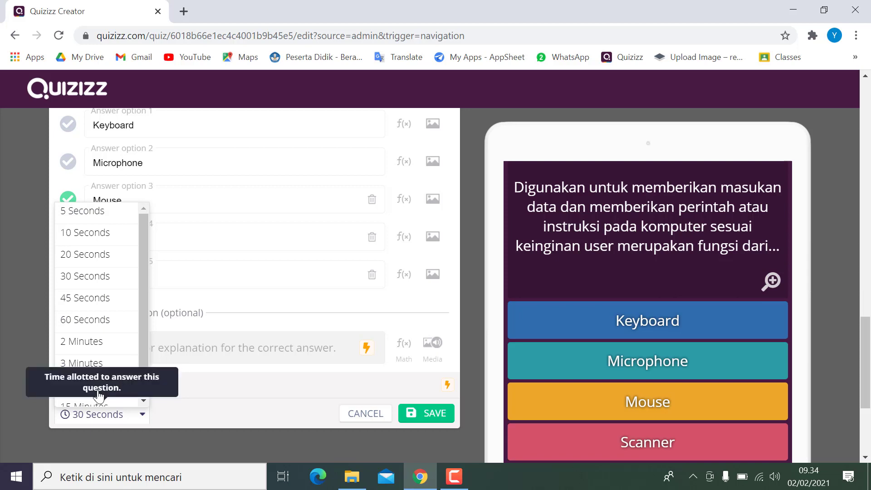
pyautogui.scroll(-1, 144, 340)
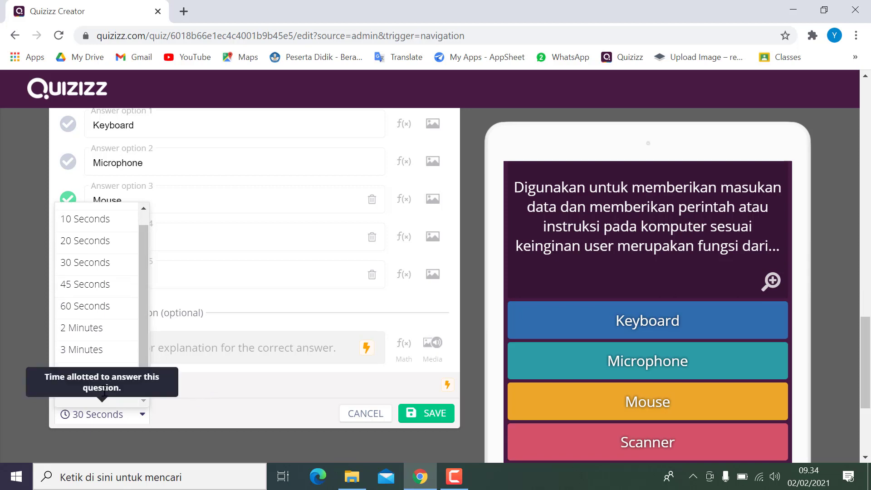
pyautogui.click(225, 399)
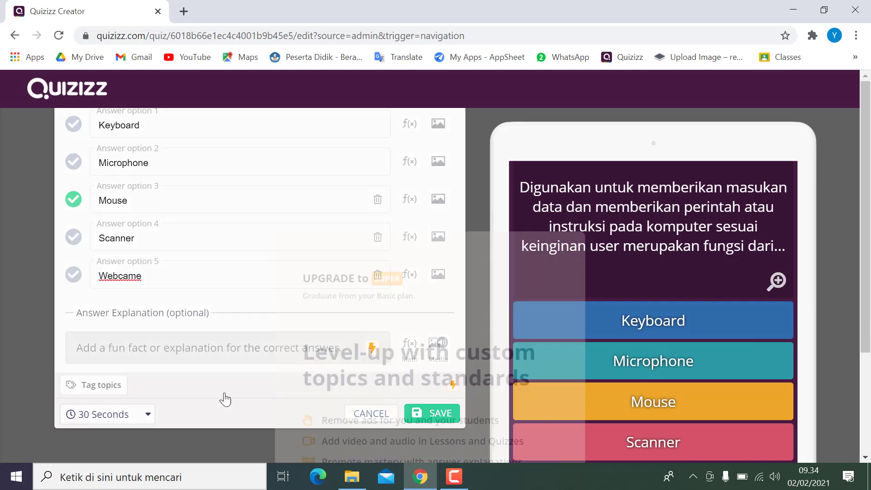
pyautogui.click(655, 312)
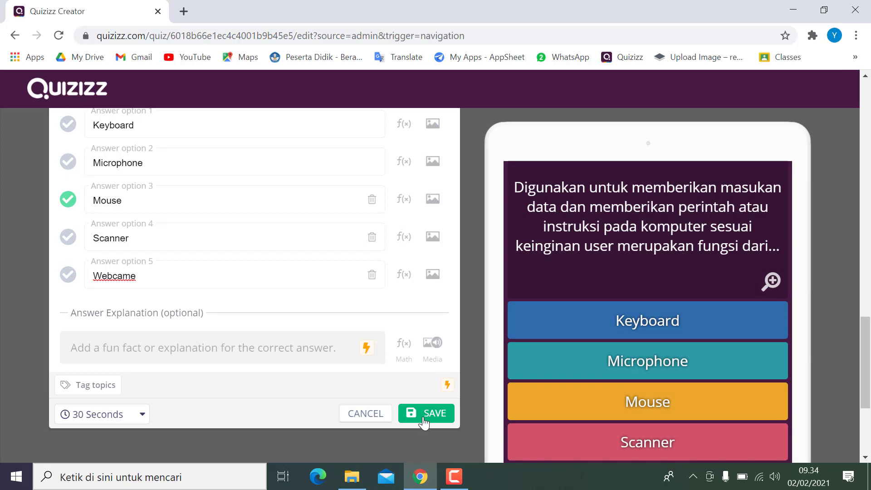
pyautogui.click(428, 413)
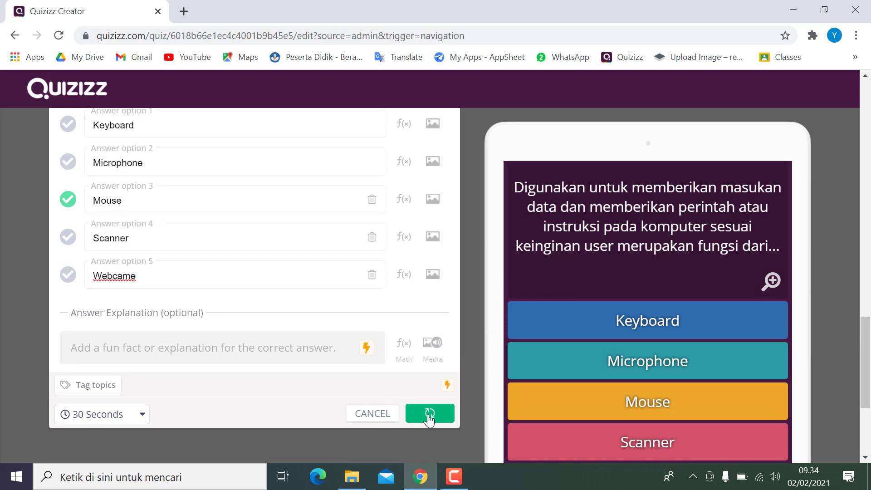
# - Add the number "3." in front of question 3's text, "Perhatikan Gambar berikut ini.", and save the question
pyautogui.scroll(20, 235, 295)
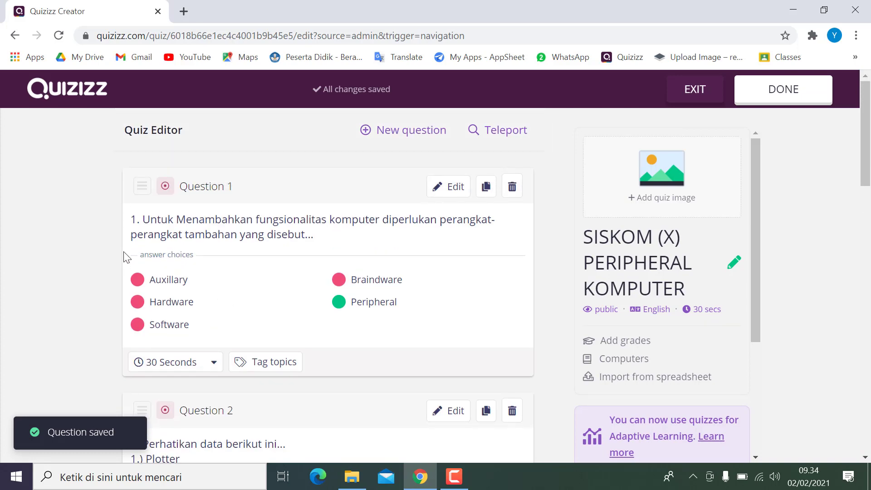
pyautogui.scroll(-5, 144, 258)
pyautogui.scroll(-4, 150, 281)
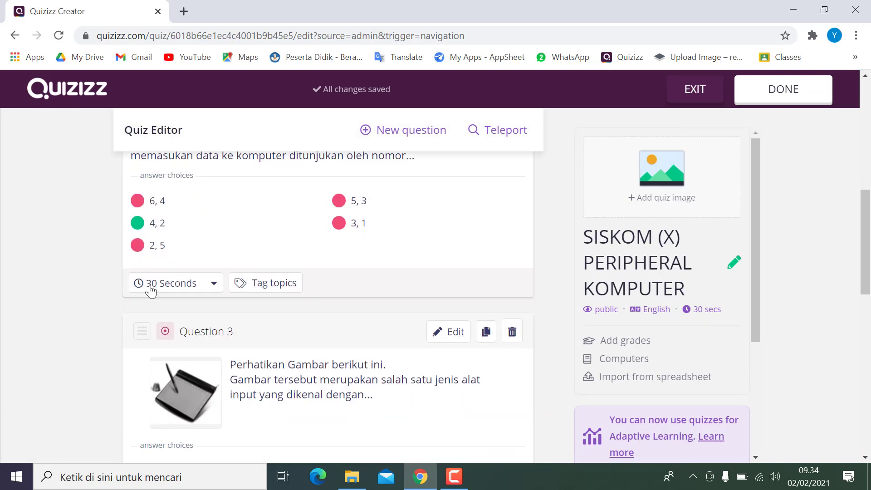
pyautogui.scroll(-2, 163, 330)
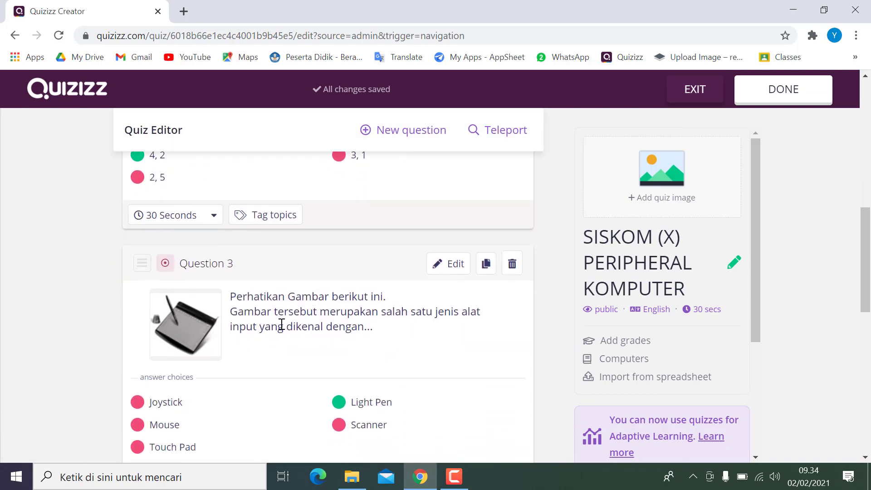
pyautogui.scroll(-6, 281, 322)
pyautogui.scroll(4, 277, 320)
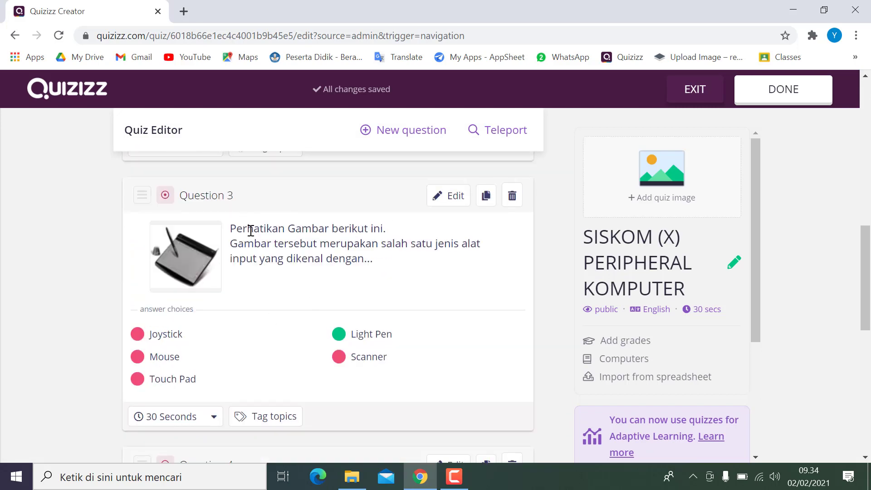
pyautogui.scroll(1, 251, 231)
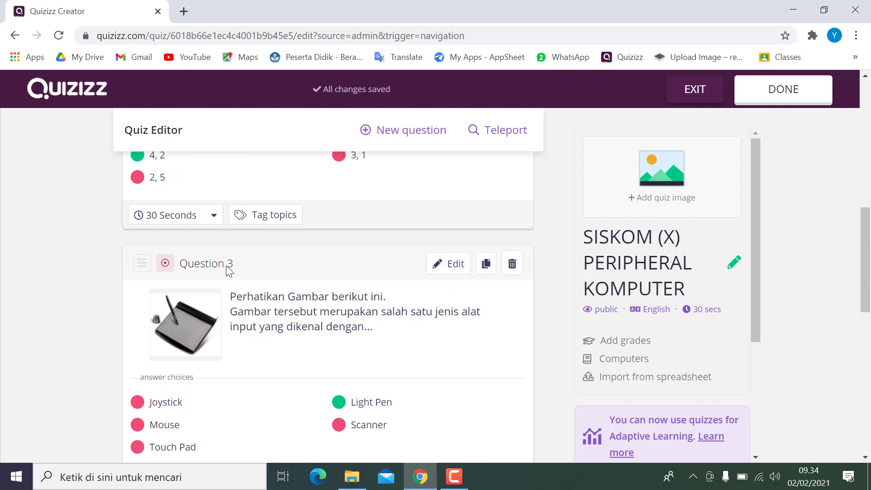
pyautogui.click(448, 264)
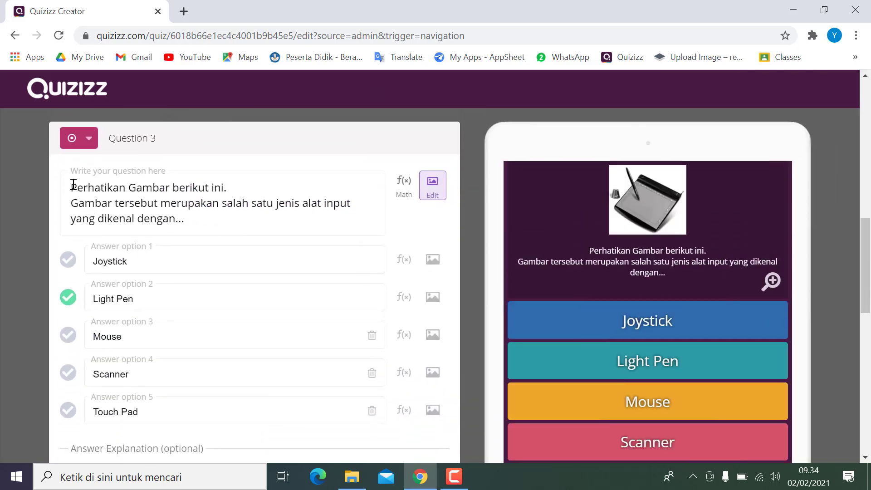
pyautogui.click(73, 185)
pyautogui.write('3.')
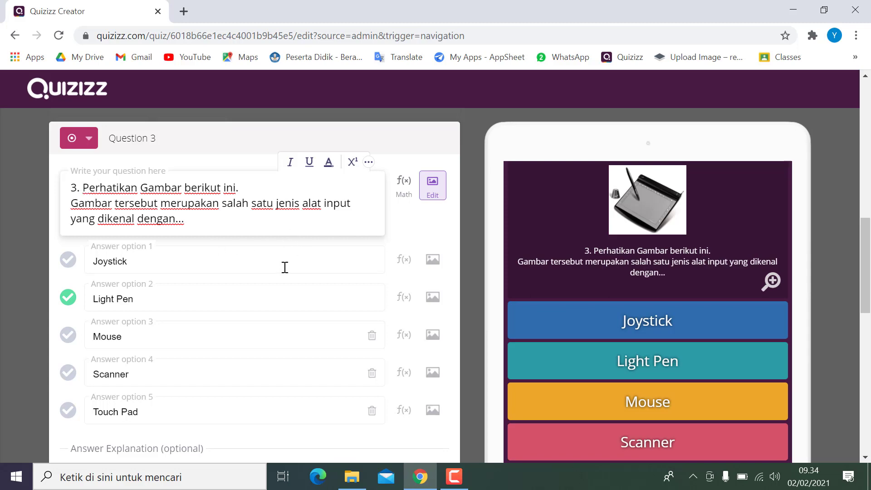
pyautogui.scroll(-4, 285, 267)
pyautogui.click(427, 345)
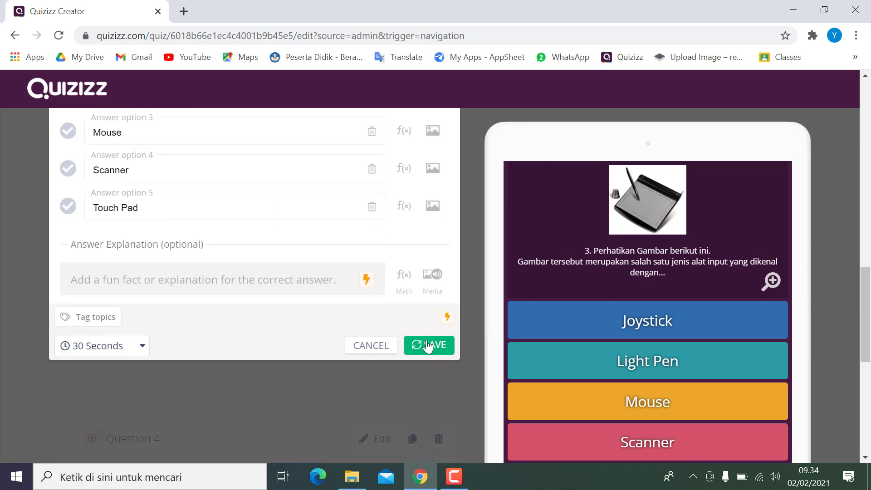
# - Add the number "4." in front of question 4's text, starting "Digunakan untuk memberikan masukan data", and save the question
pyautogui.scroll(1, 242, 291)
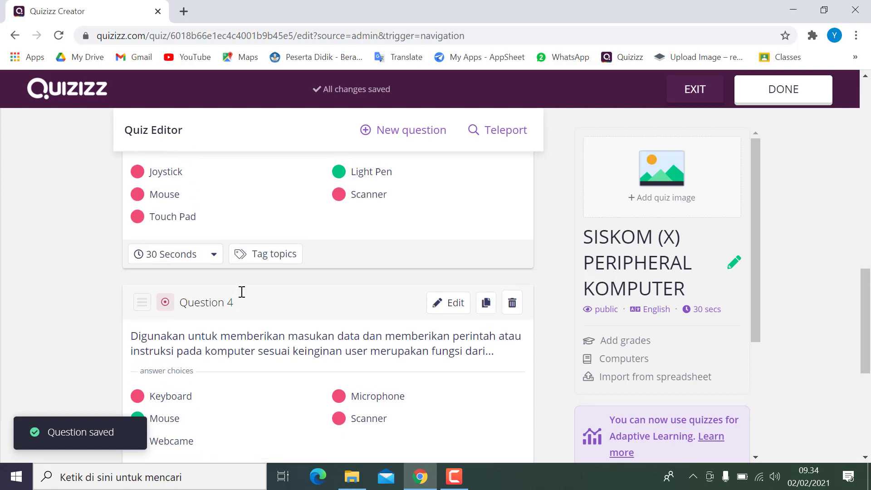
pyautogui.scroll(5, 241, 291)
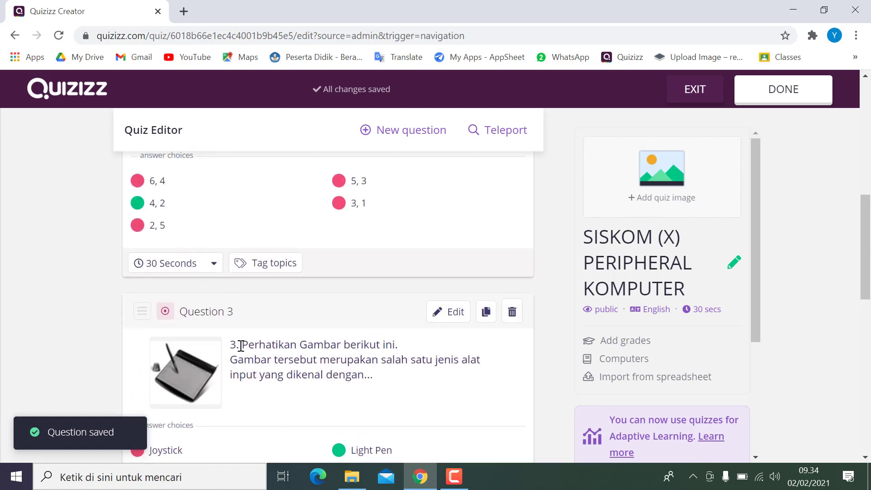
pyautogui.scroll(-8, 334, 350)
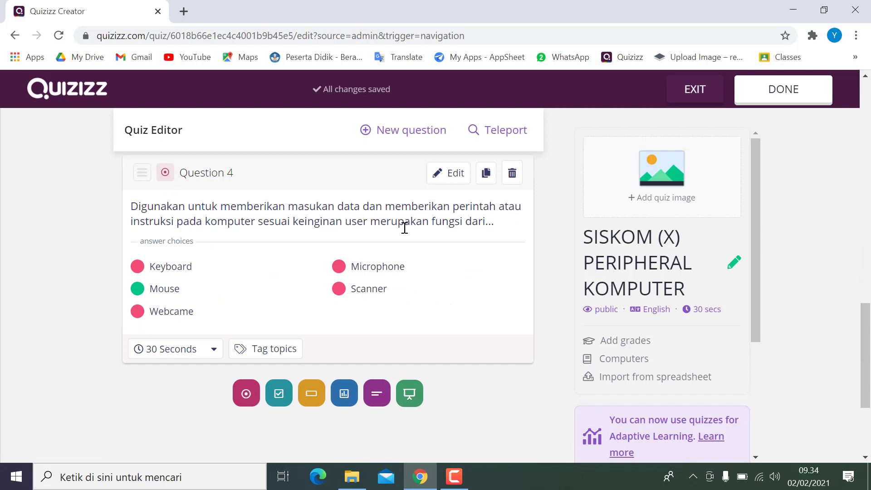
pyautogui.scroll(1, 189, 247)
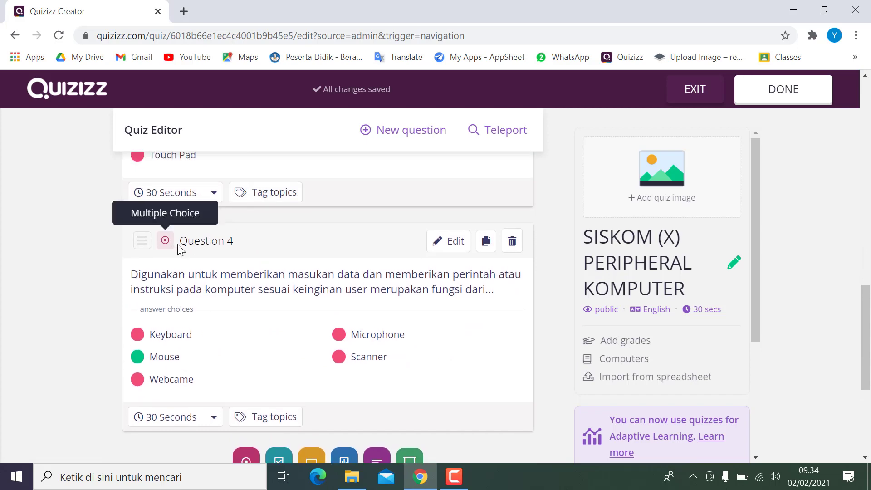
pyautogui.click(443, 247)
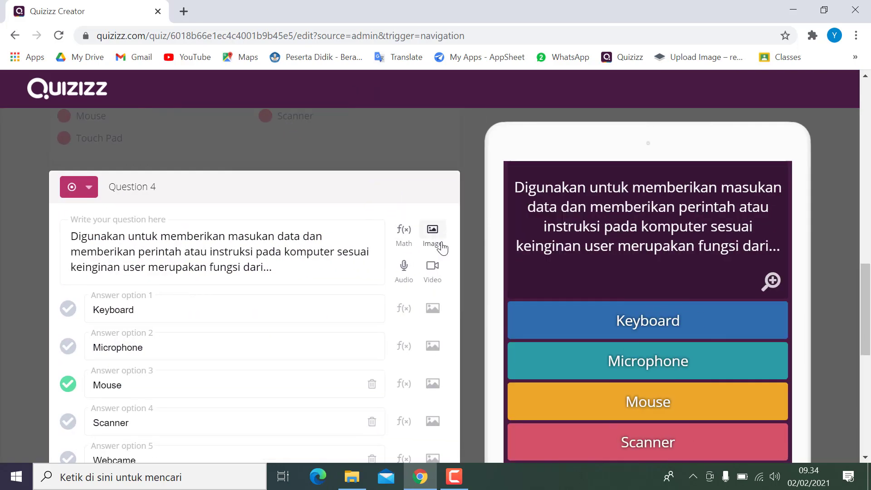
pyautogui.click(74, 186)
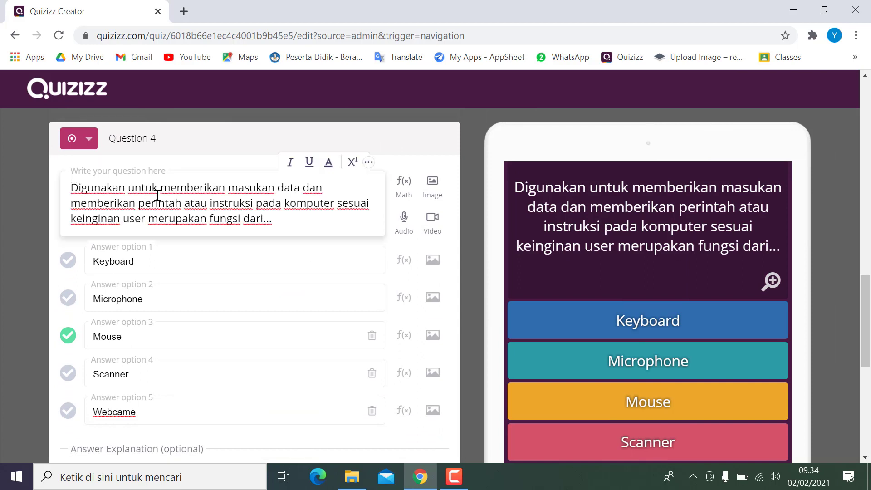
pyautogui.write('4.')
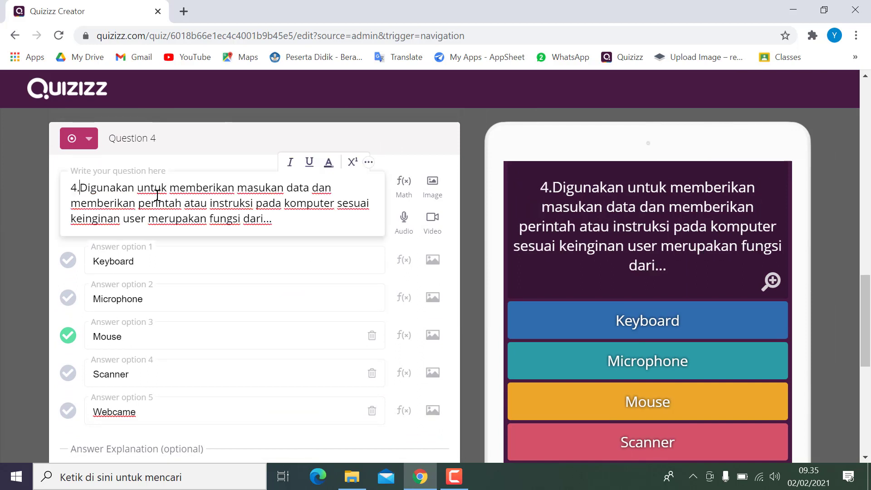
pyautogui.scroll(-6, 243, 286)
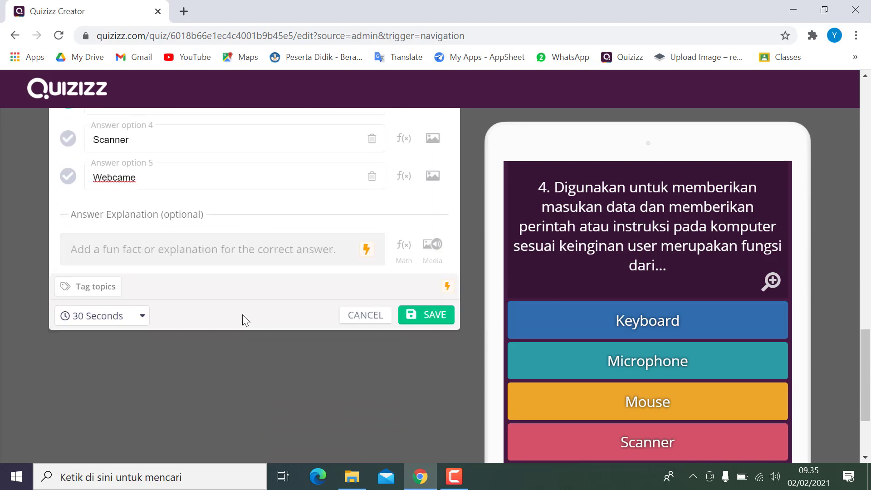
pyautogui.click(426, 285)
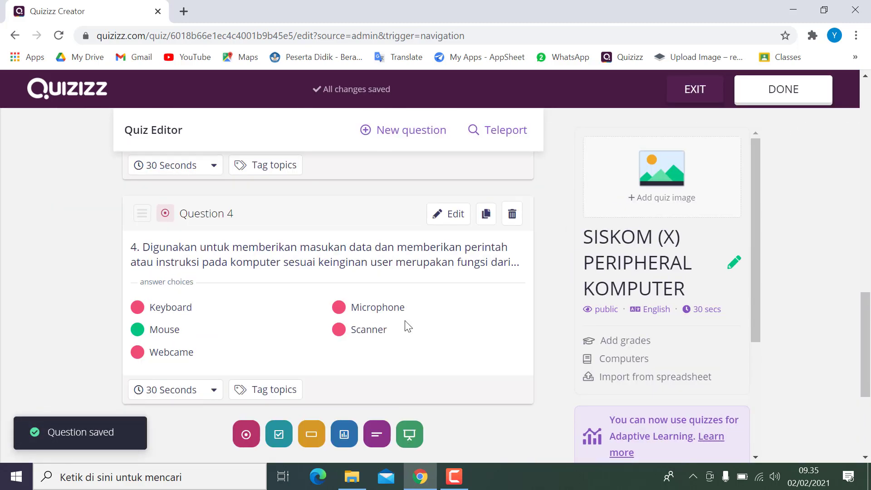
# - Finish editing the questions and bring up the quiz details for title image, language, grades and visibility
pyautogui.scroll(15, 409, 326)
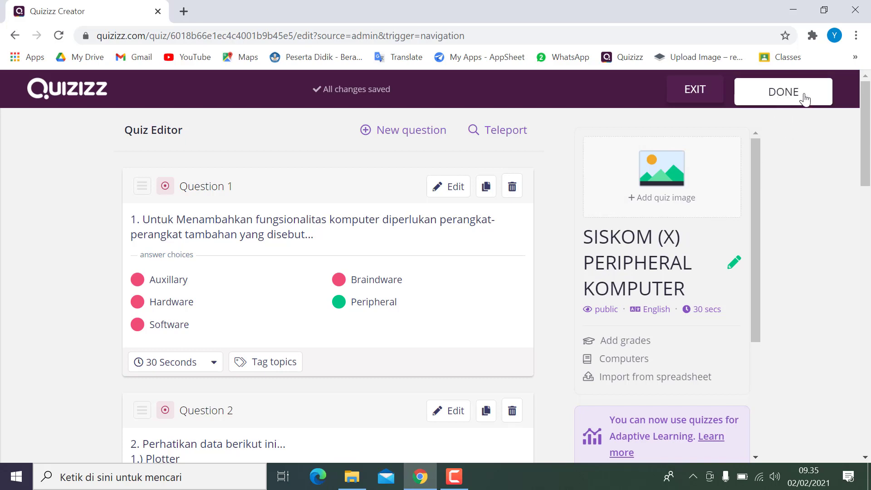
pyautogui.click(781, 102)
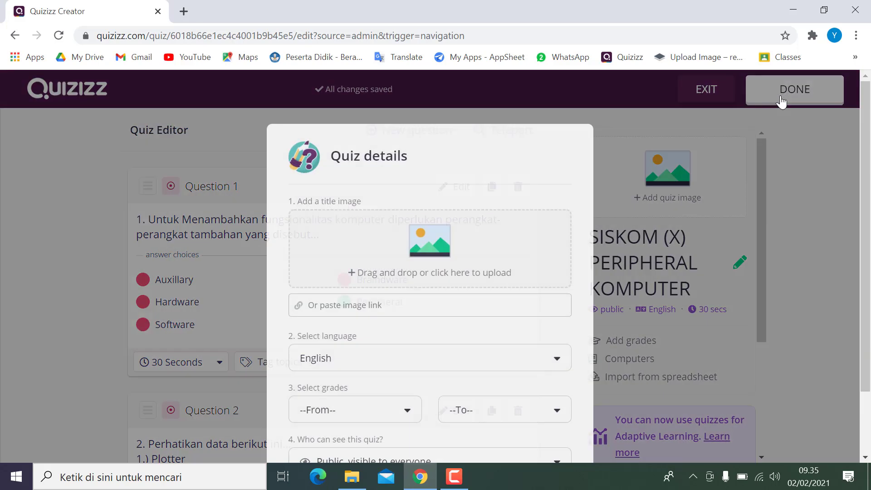
pyautogui.scroll(-2, 494, 240)
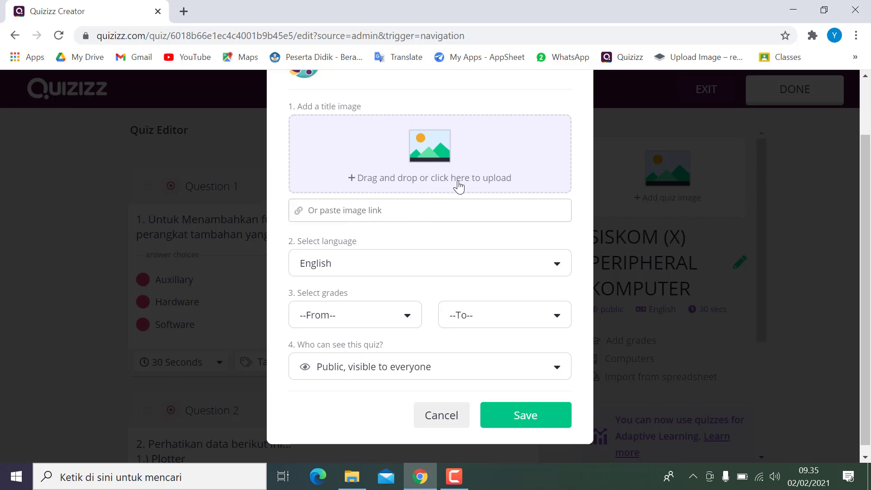
pyautogui.scroll(2, 425, 252)
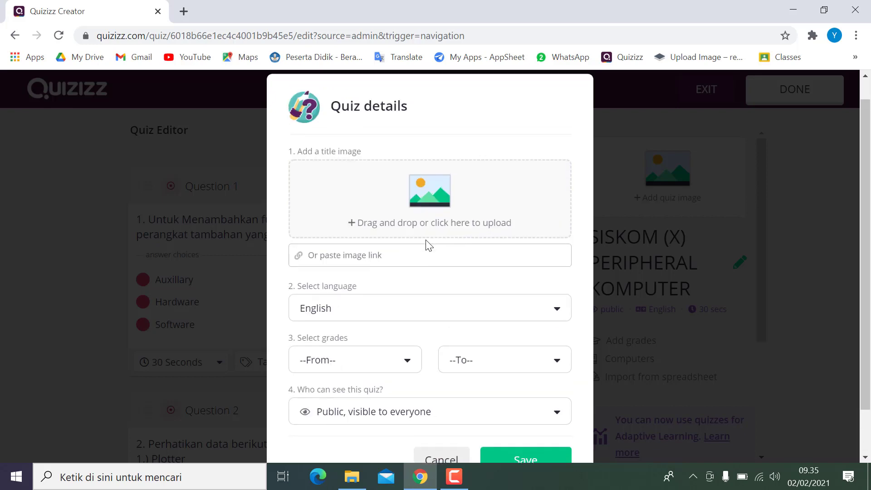
pyautogui.click(430, 226)
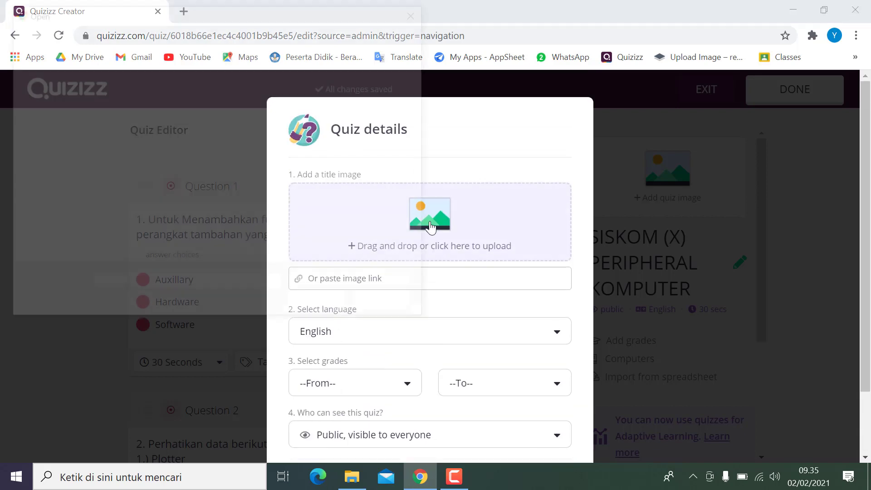
pyautogui.scroll(-3, 381, 197)
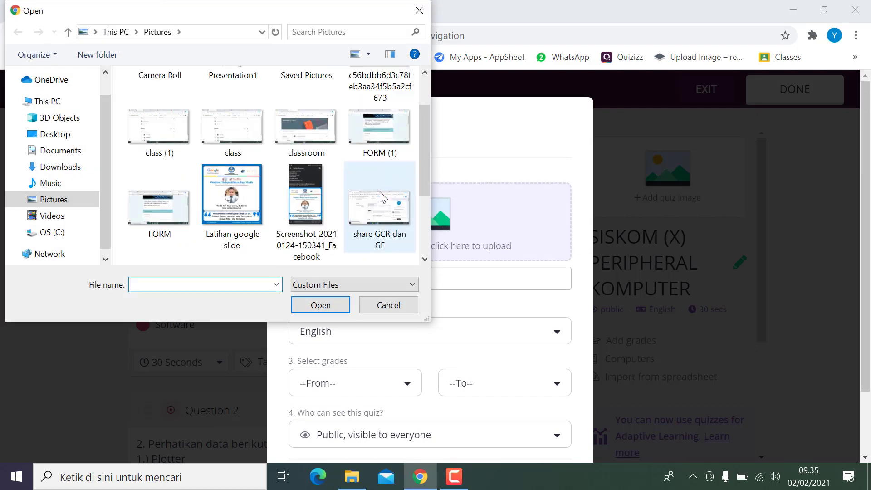
pyautogui.scroll(3, 383, 198)
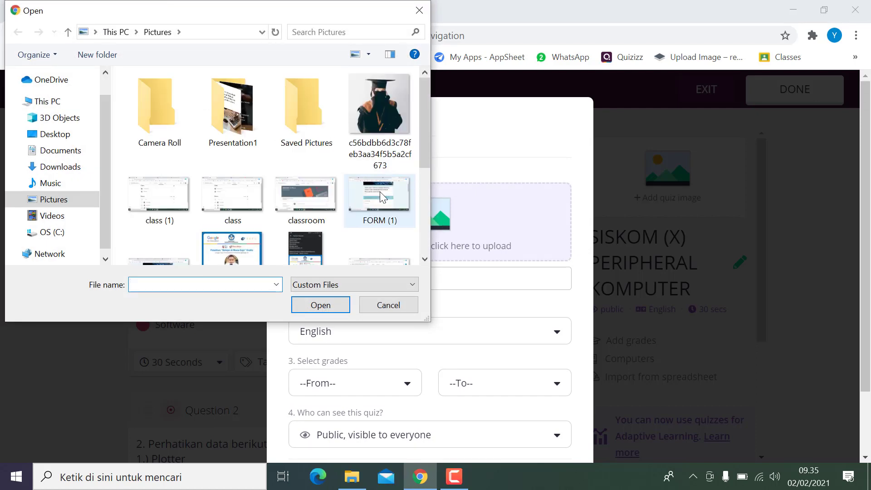
pyautogui.scroll(-2, 380, 195)
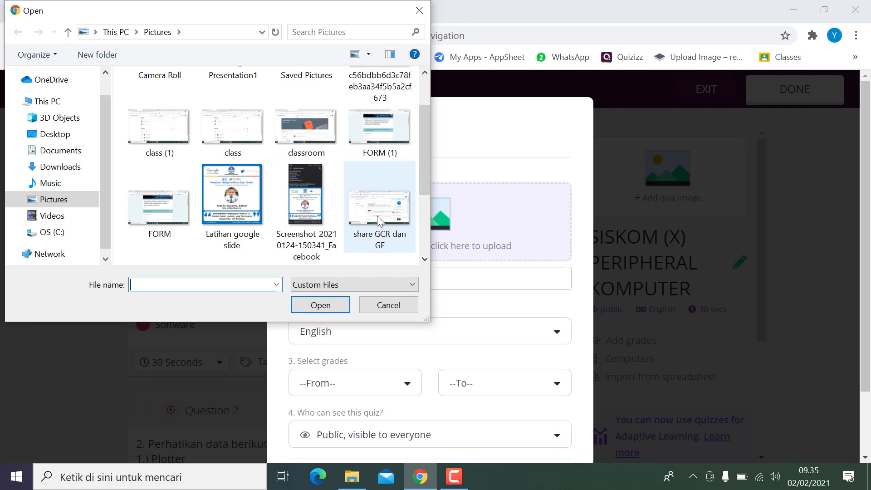
pyautogui.click(56, 168)
pyautogui.click(54, 200)
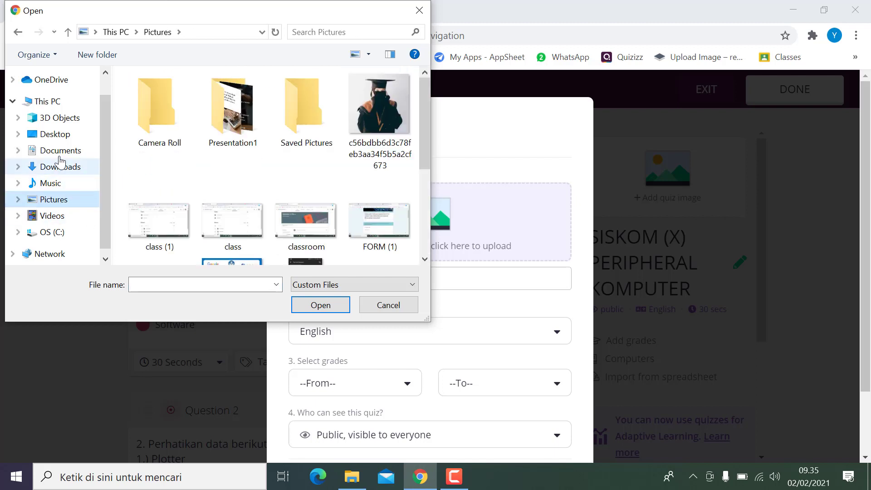
pyautogui.click(61, 151)
pyautogui.scroll(-2, 294, 236)
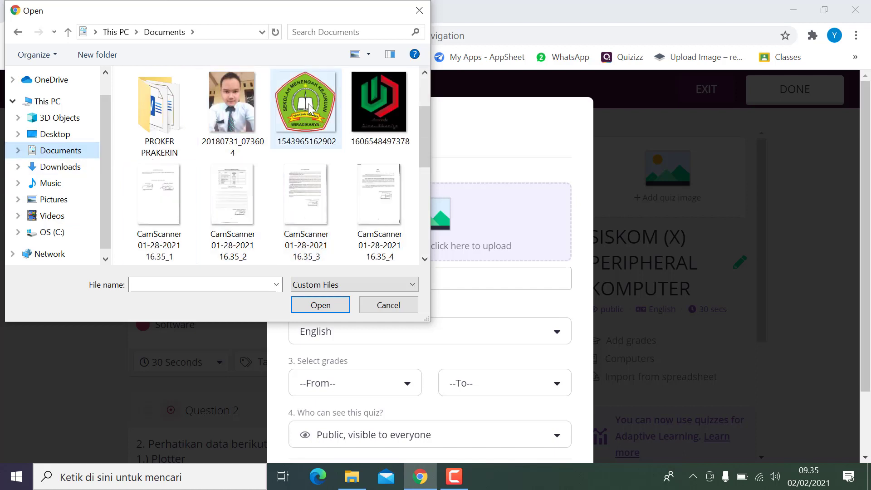
pyautogui.click(309, 109)
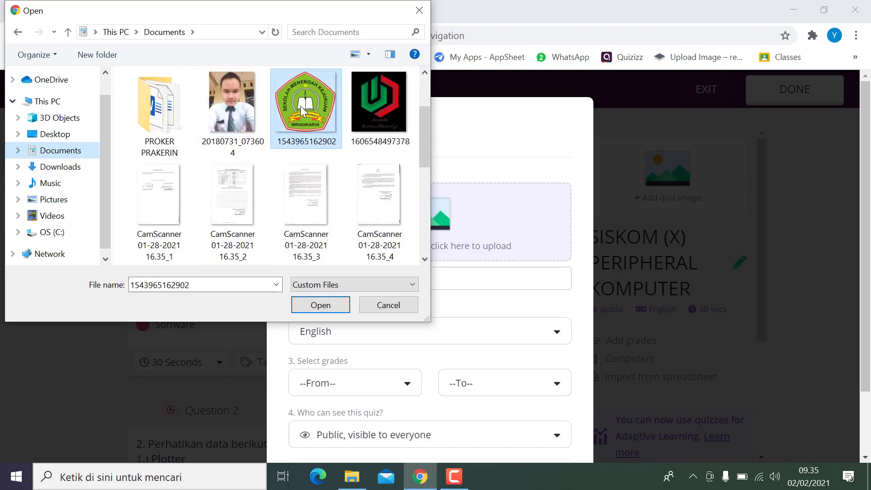
pyautogui.click(325, 307)
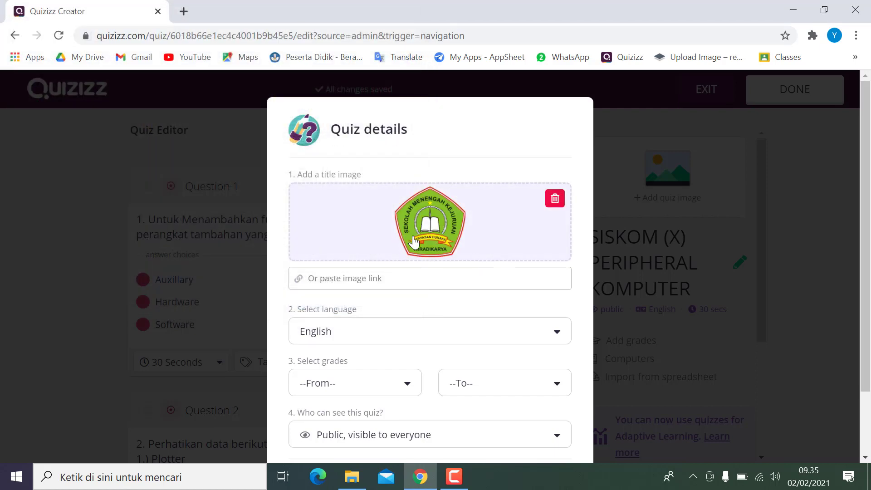
# - Set the quiz language to Indonesian in the quiz details
pyautogui.scroll(-1, 399, 241)
pyautogui.scroll(-1, 399, 241)
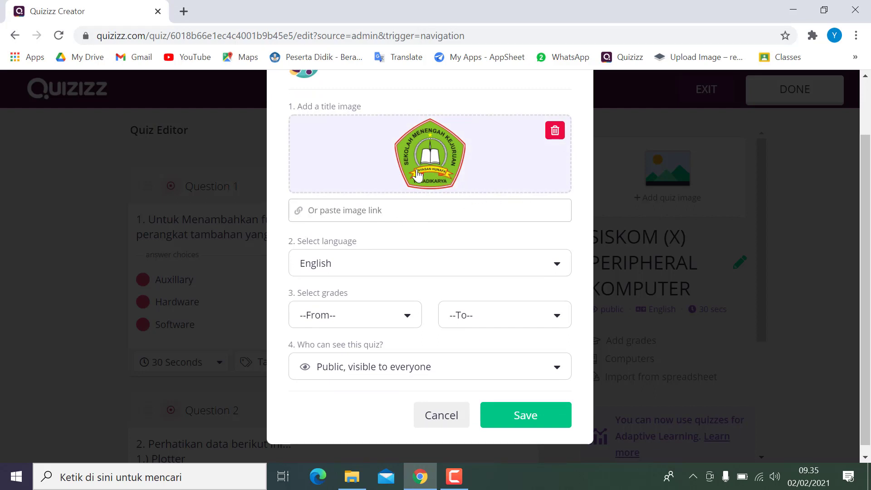
pyautogui.scroll(-1, 313, 229)
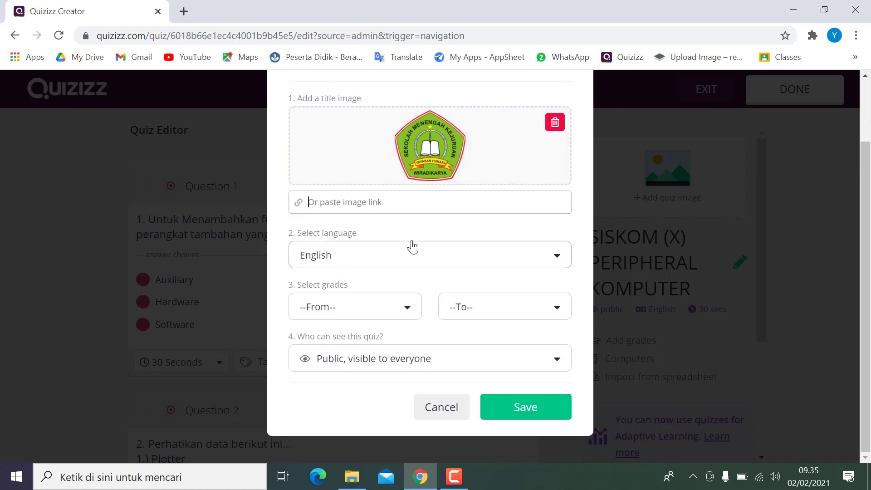
pyautogui.click(558, 258)
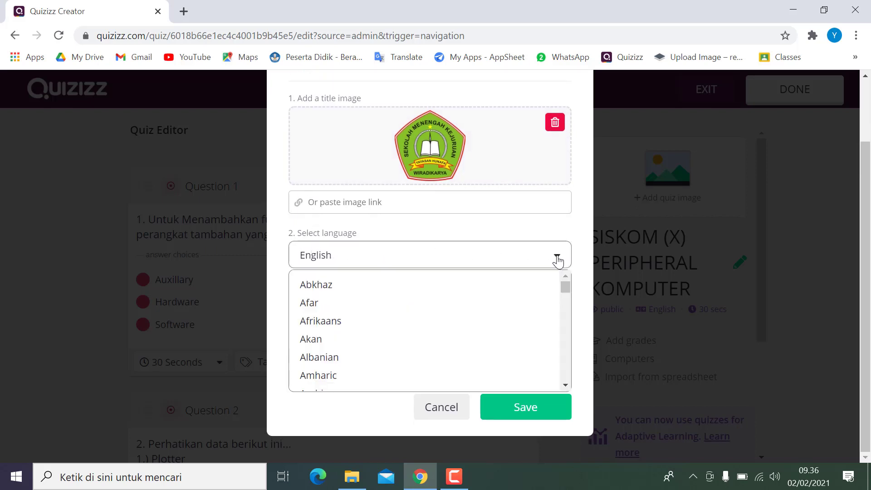
pyautogui.scroll(-7, 480, 322)
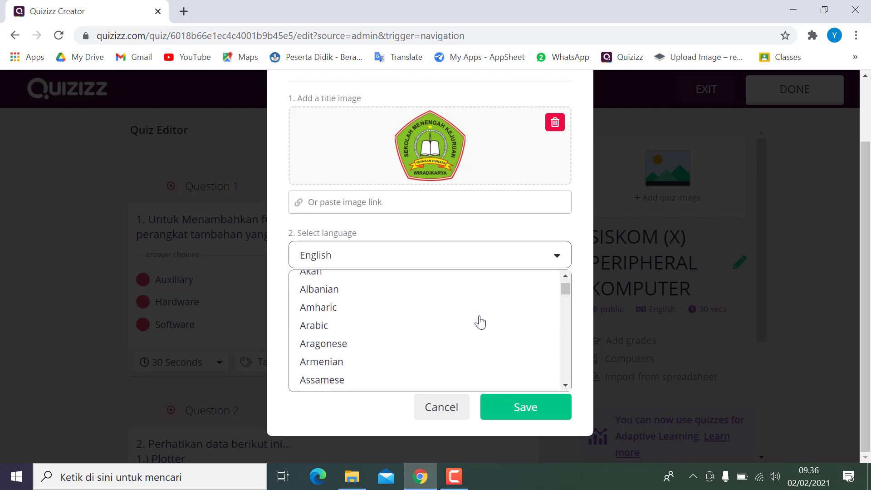
pyautogui.scroll(-7, 476, 322)
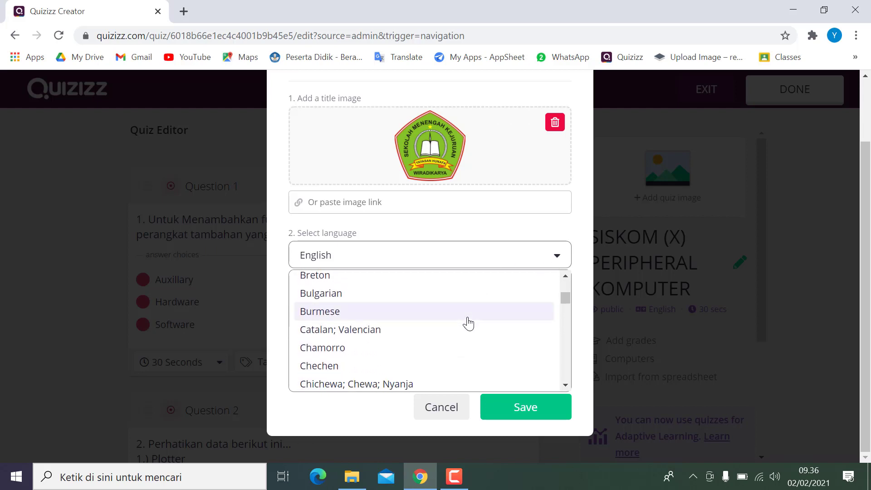
pyautogui.scroll(-8, 443, 327)
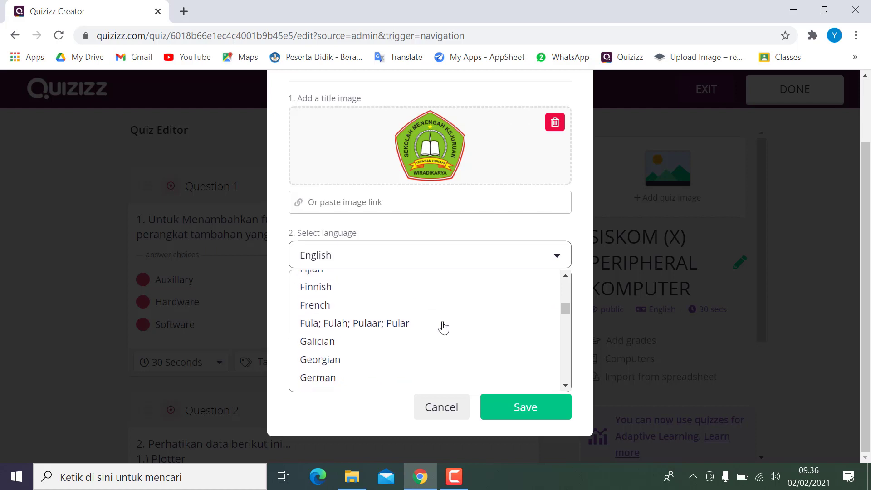
pyautogui.scroll(-3, 400, 346)
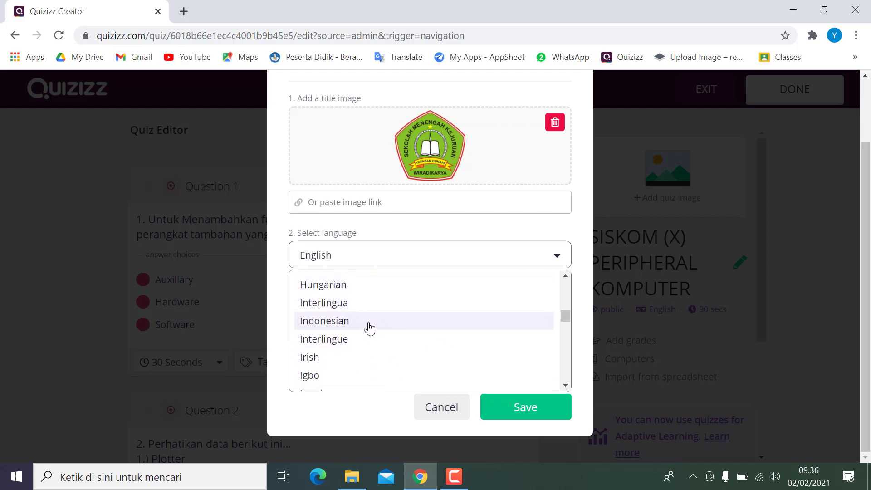
pyautogui.click(356, 326)
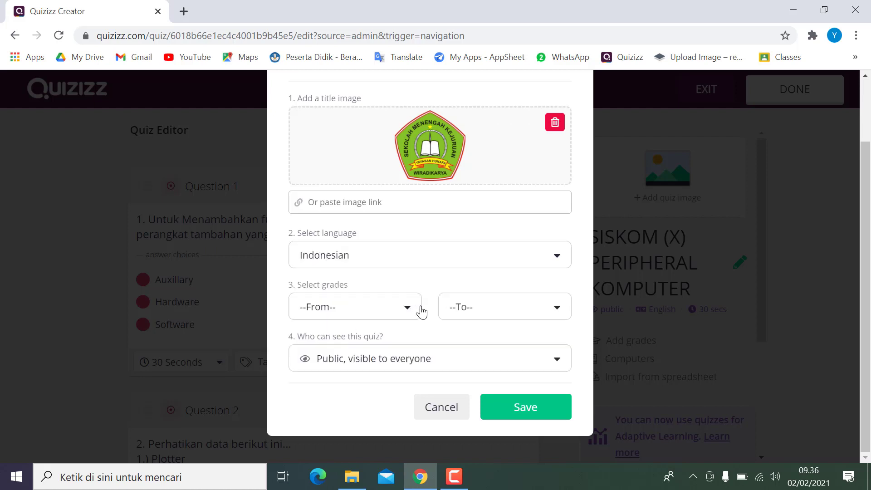
# - Review the grade levels offered for the start and end of the quiz's grade range
pyautogui.click(408, 317)
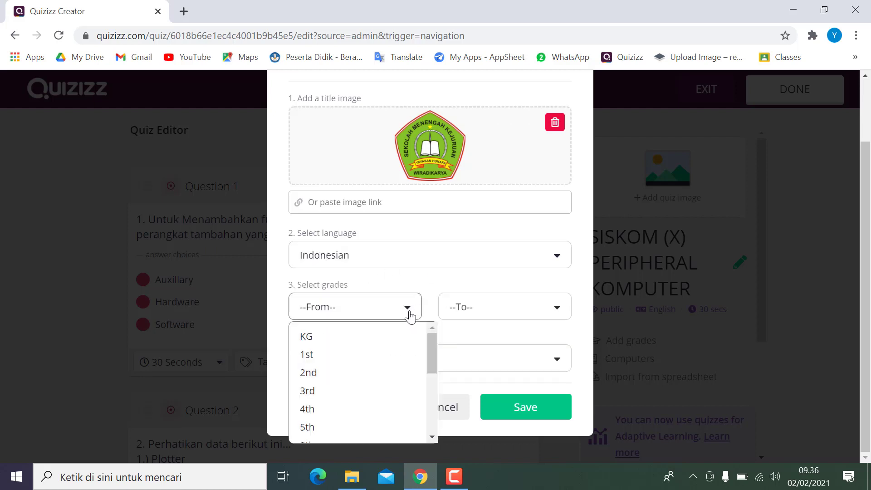
pyautogui.moveTo(434, 340)
pyautogui.mouseDown()
pyautogui.moveTo(427, 408)
pyautogui.moveTo(421, 344)
pyautogui.moveTo(427, 410)
pyautogui.moveTo(427, 330)
pyautogui.mouseUp()
pyautogui.click(506, 314)
pyautogui.scroll(-4, 507, 361)
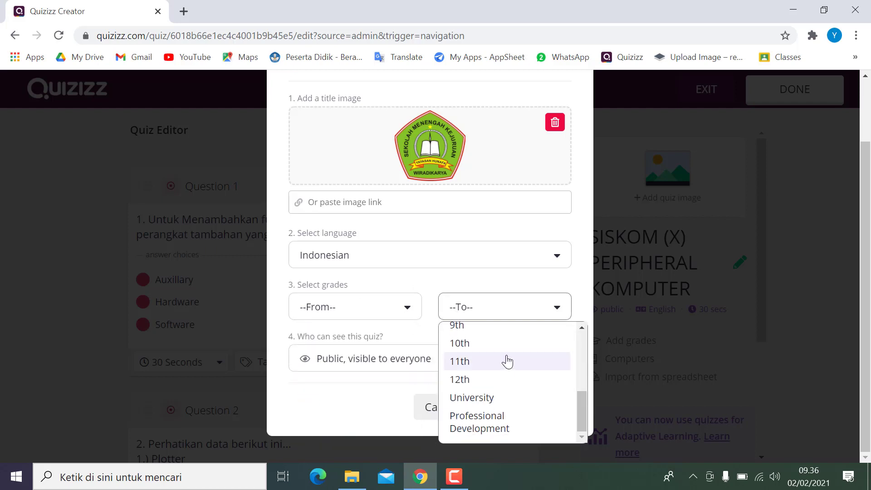
pyautogui.scroll(6, 507, 361)
pyautogui.click(404, 374)
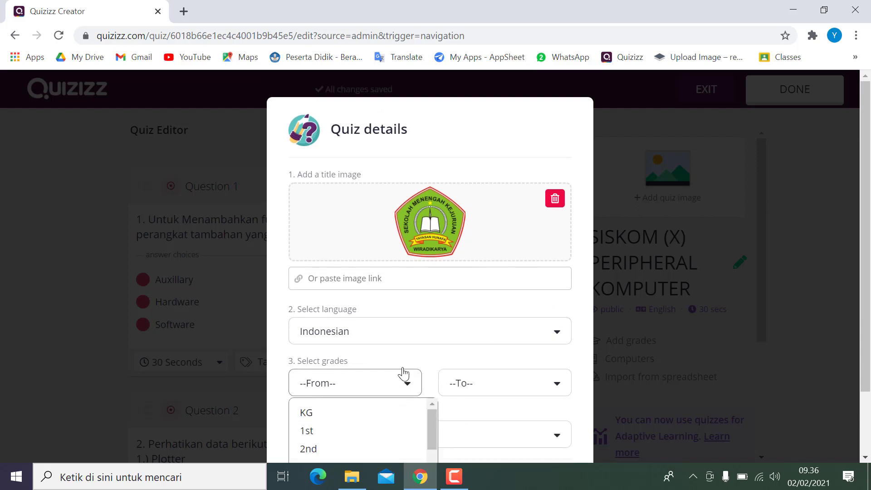
pyautogui.scroll(-2, 403, 370)
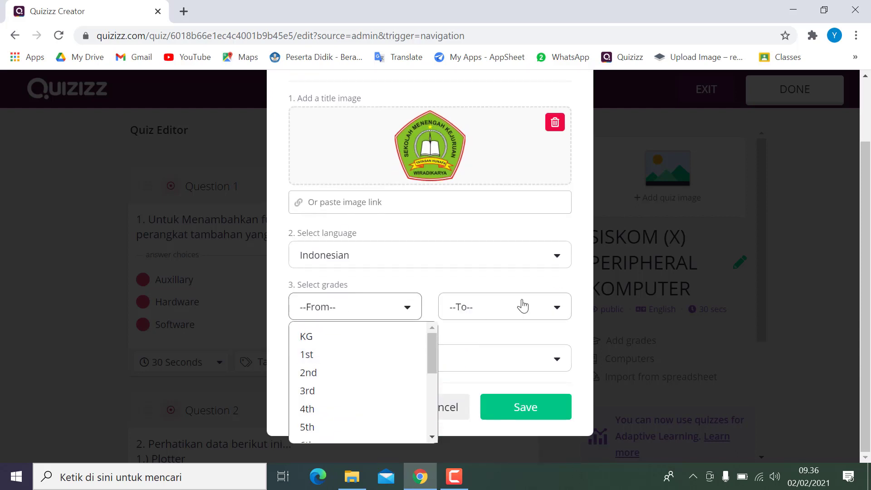
pyautogui.click(525, 289)
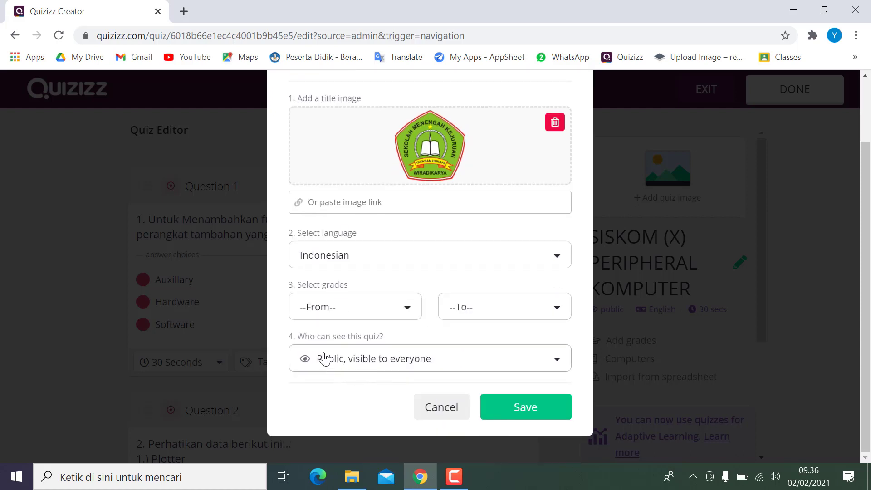
# - Set the quiz's grade range from 12th to University
pyautogui.click(407, 316)
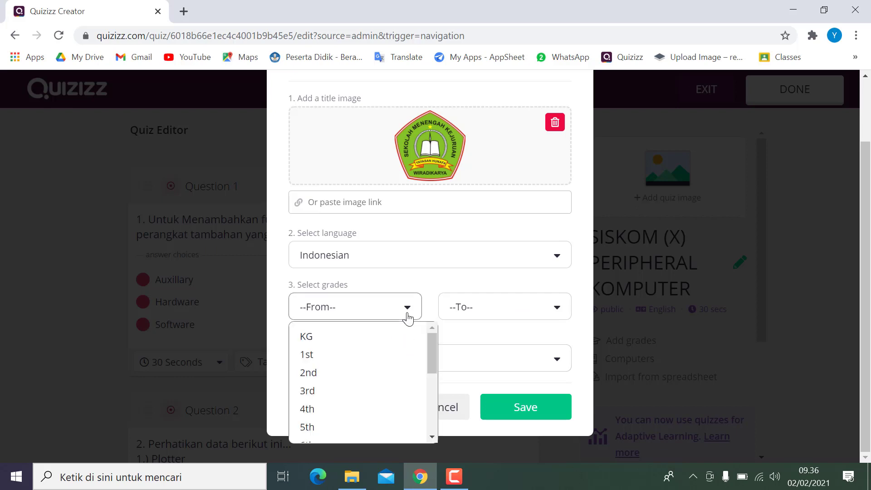
pyautogui.scroll(-4, 399, 363)
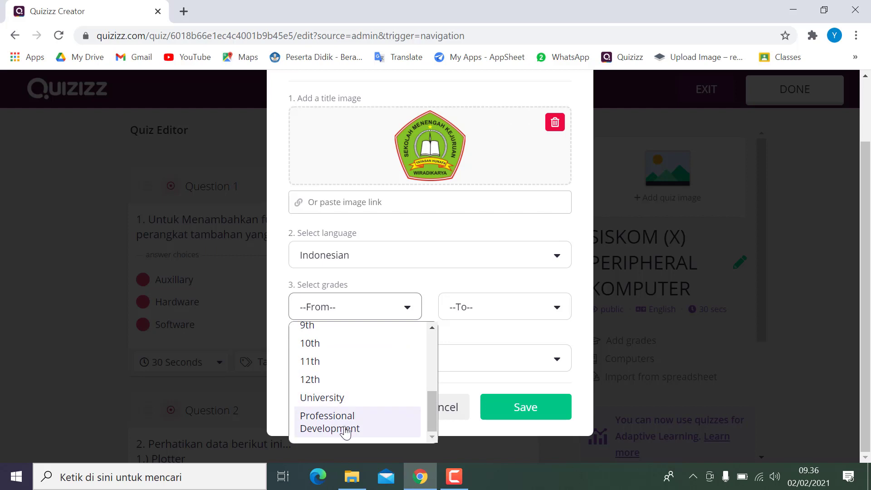
pyautogui.scroll(2, 373, 359)
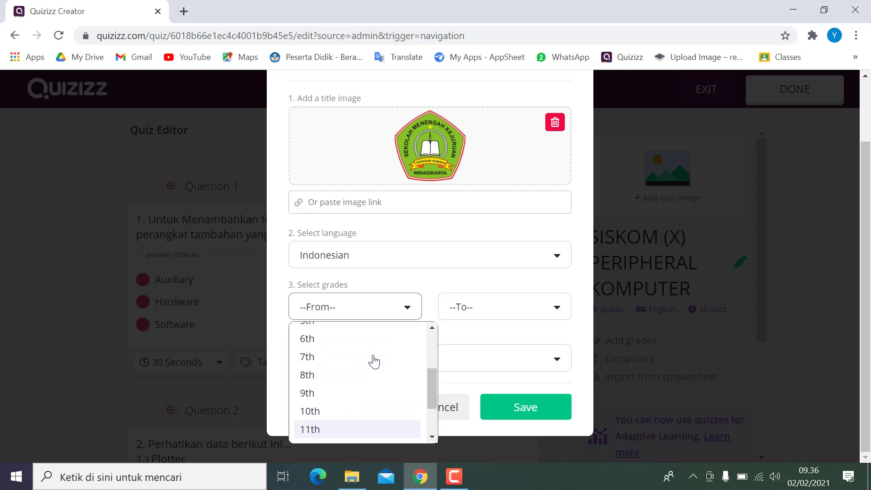
pyautogui.scroll(-2, 332, 384)
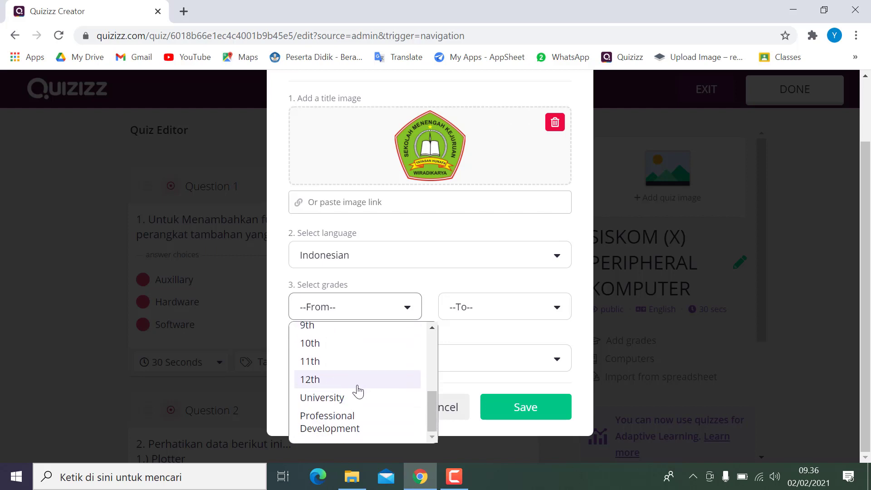
pyautogui.click(364, 380)
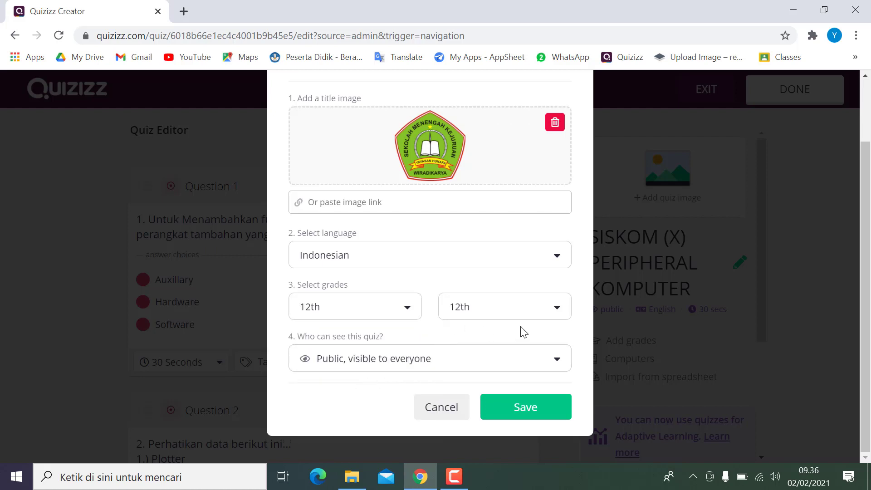
pyautogui.click(559, 316)
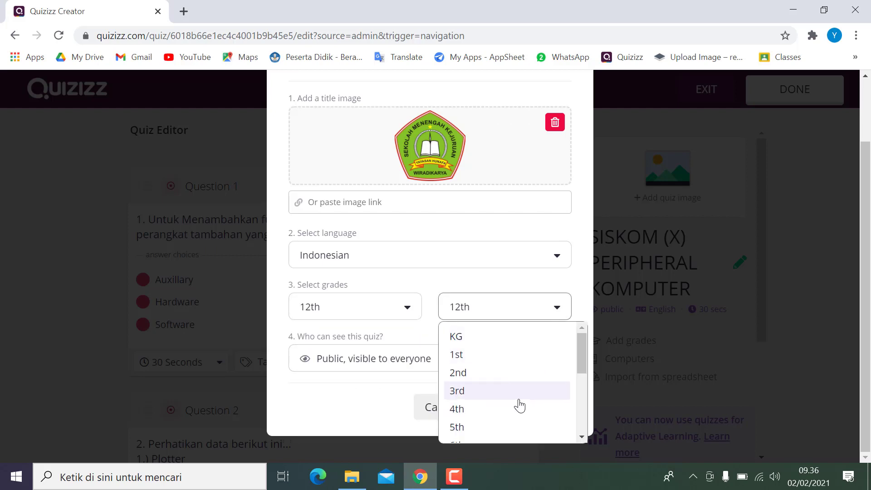
pyautogui.scroll(-3, 517, 404)
pyautogui.click(494, 398)
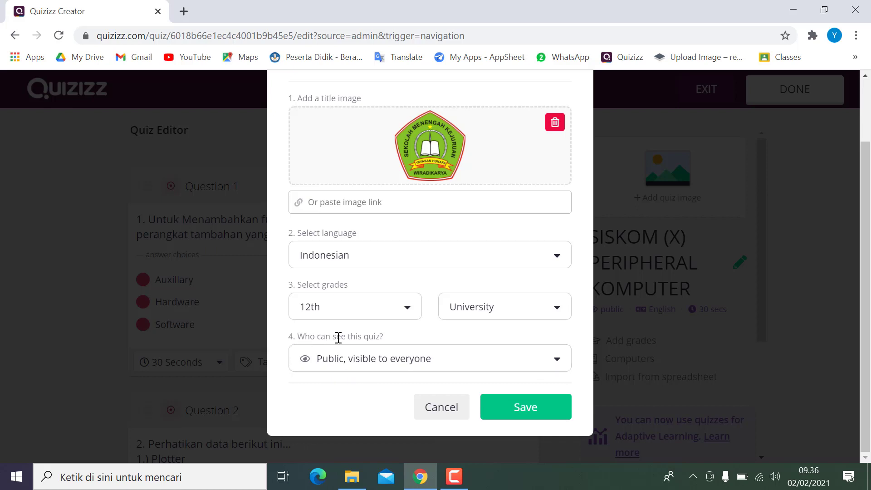
# - Choose "Public, visible to everyone" as the quiz's visibility and save the quiz details
pyautogui.click(521, 370)
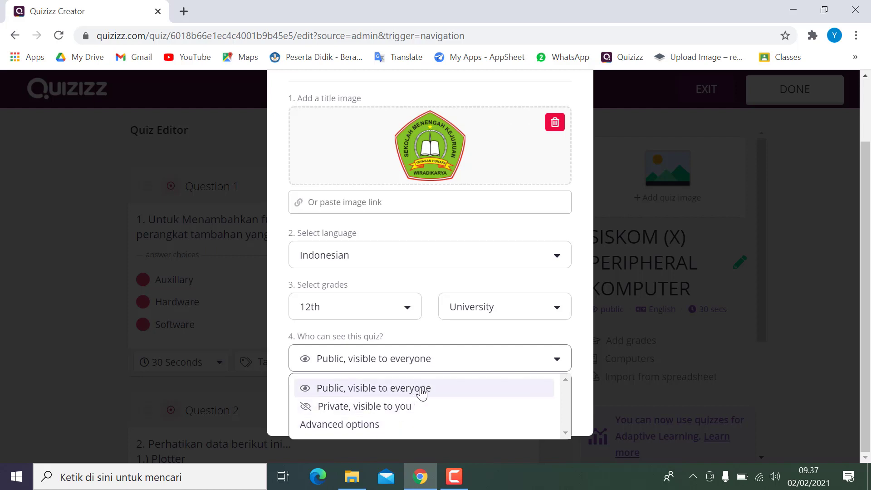
pyautogui.click(381, 392)
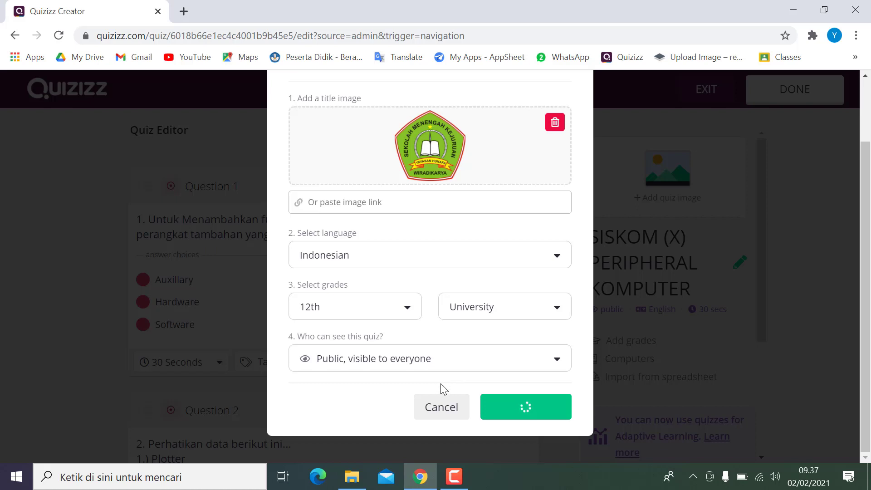
pyautogui.scroll(1, 440, 383)
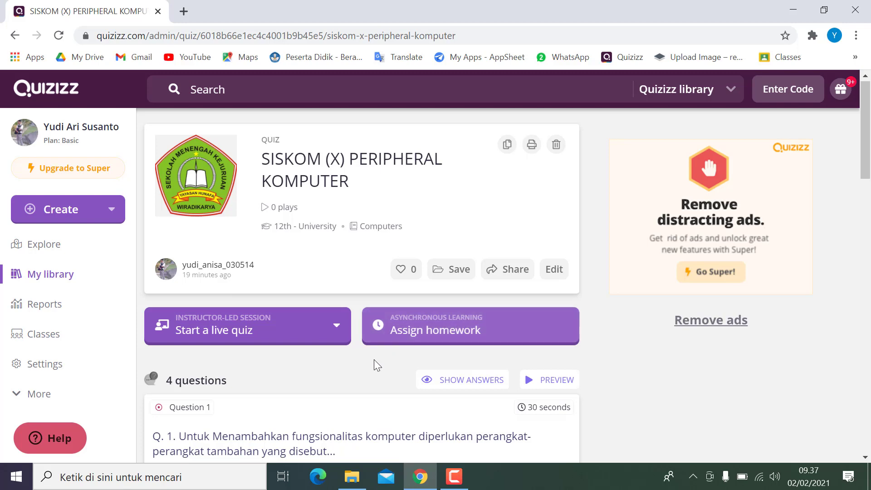
# - Look through the questions and answer choices listed on the finished quiz's page
pyautogui.scroll(-2, 373, 361)
pyautogui.scroll(-4, 371, 383)
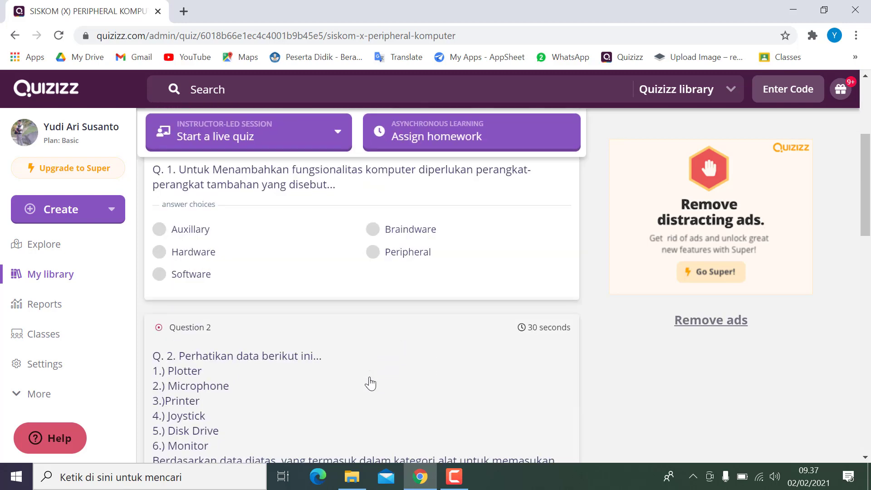
pyautogui.scroll(-1, 370, 383)
pyautogui.scroll(-4, 371, 384)
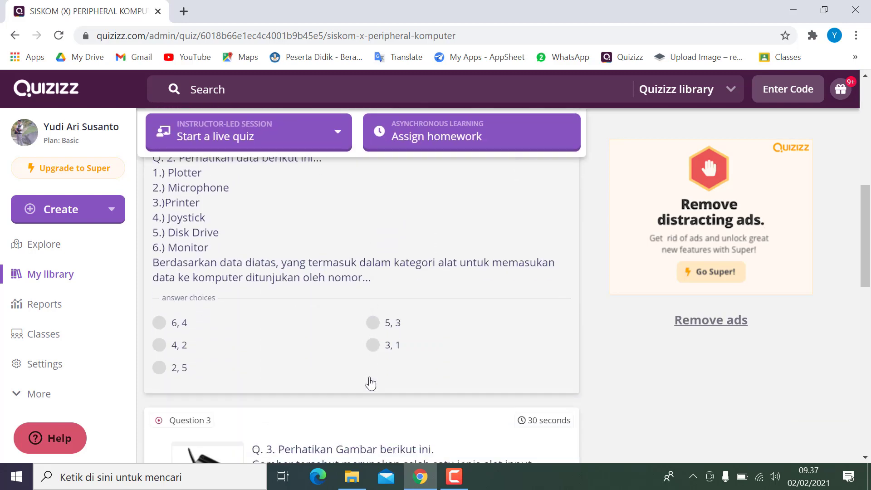
pyautogui.scroll(2, 370, 383)
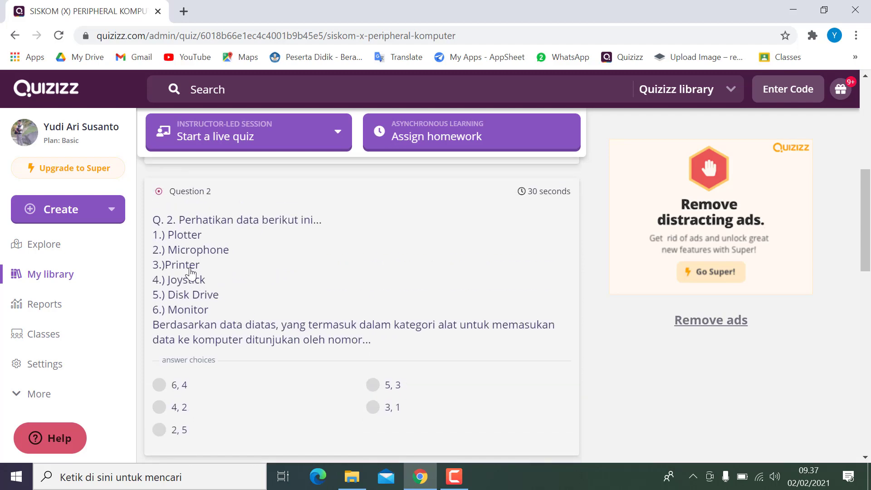
# - Preview question 2, show and hide its answer, then close the preview and return to the quiz overview
pyautogui.click(213, 272)
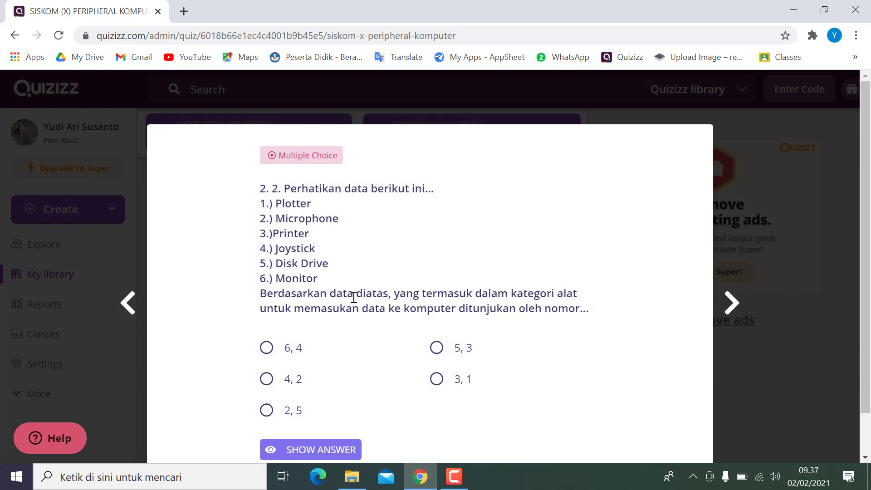
pyautogui.scroll(-1, 354, 297)
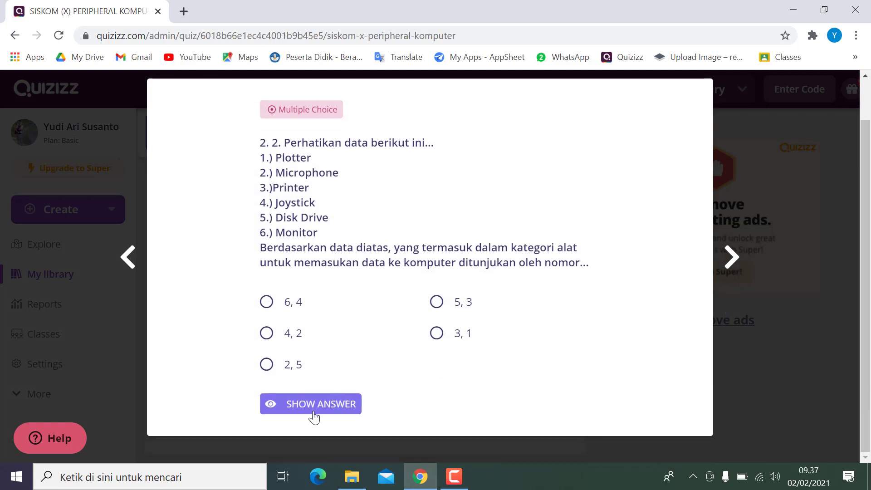
pyautogui.click(312, 408)
pyautogui.click(311, 408)
pyautogui.click(742, 209)
pyautogui.scroll(3, 449, 324)
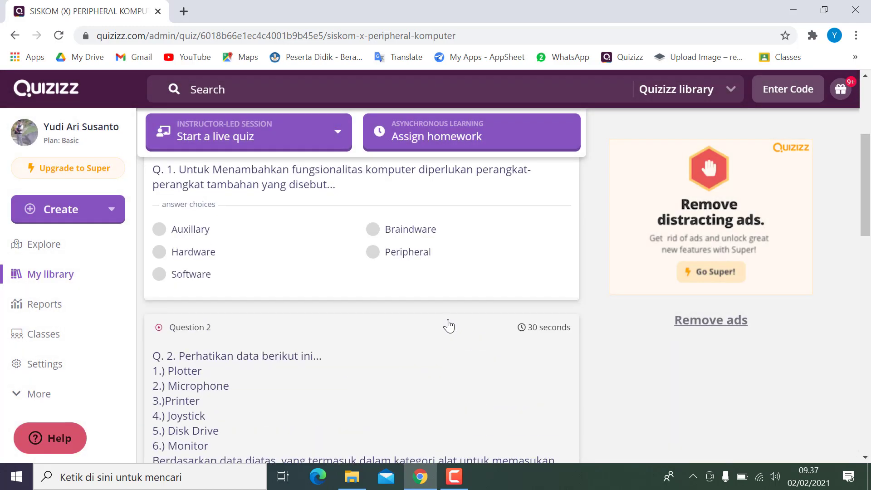
pyautogui.scroll(5, 449, 324)
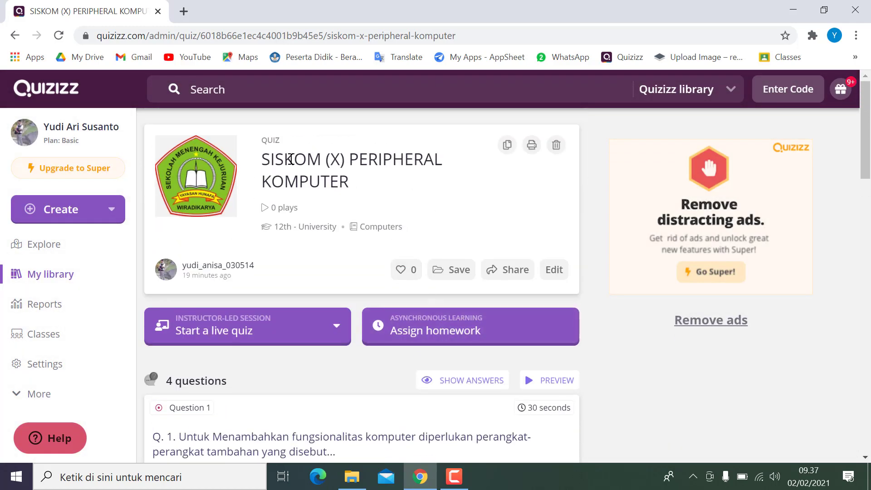